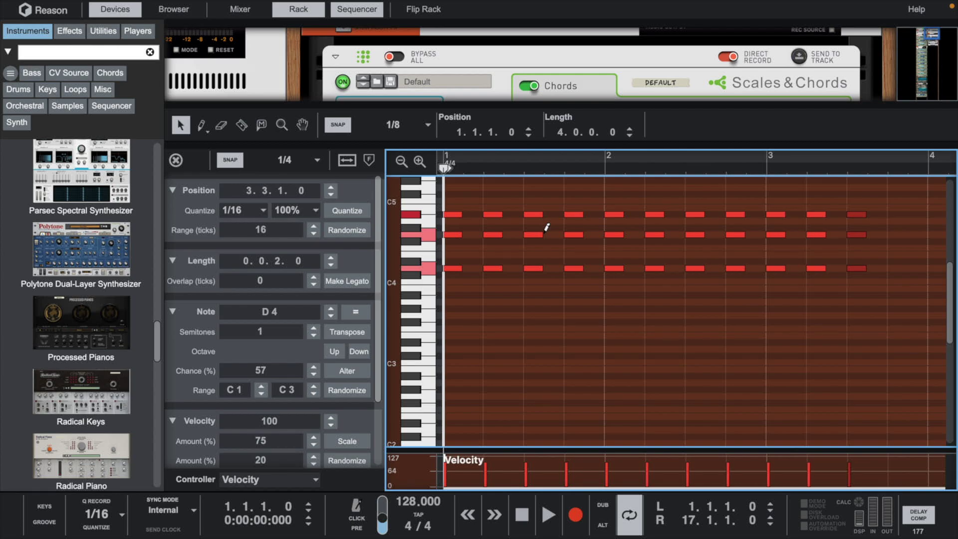
# Select the whole row of G4 notes, set the edit snap to 1/8 and shift the row one eighth note later
pyautogui.click(459, 304)
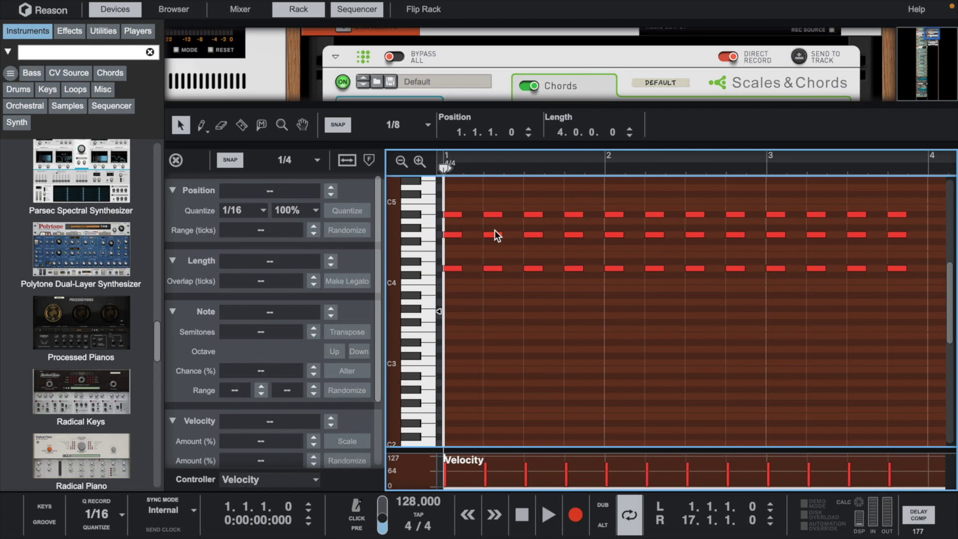
pyautogui.moveTo(456, 225); pyautogui.dragTo(902, 246)
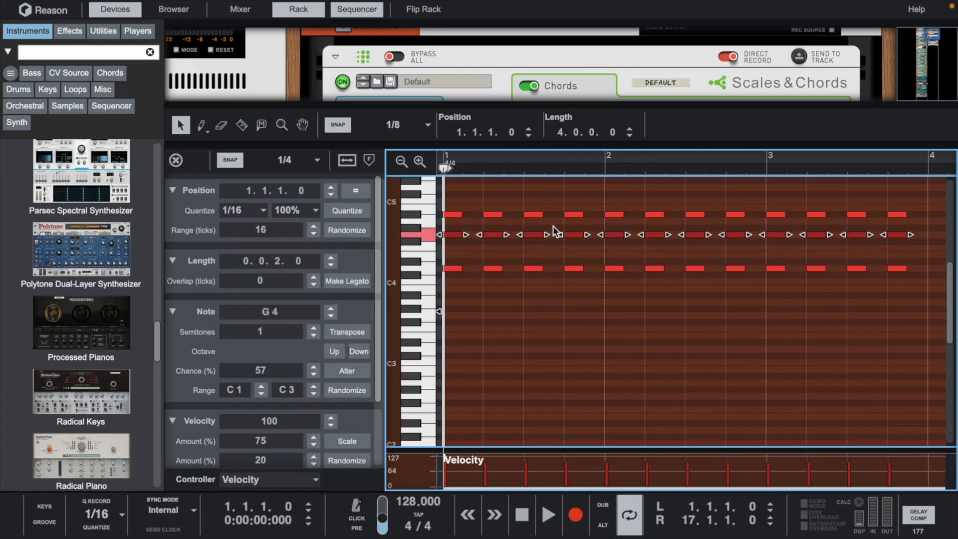
pyautogui.click(278, 163)
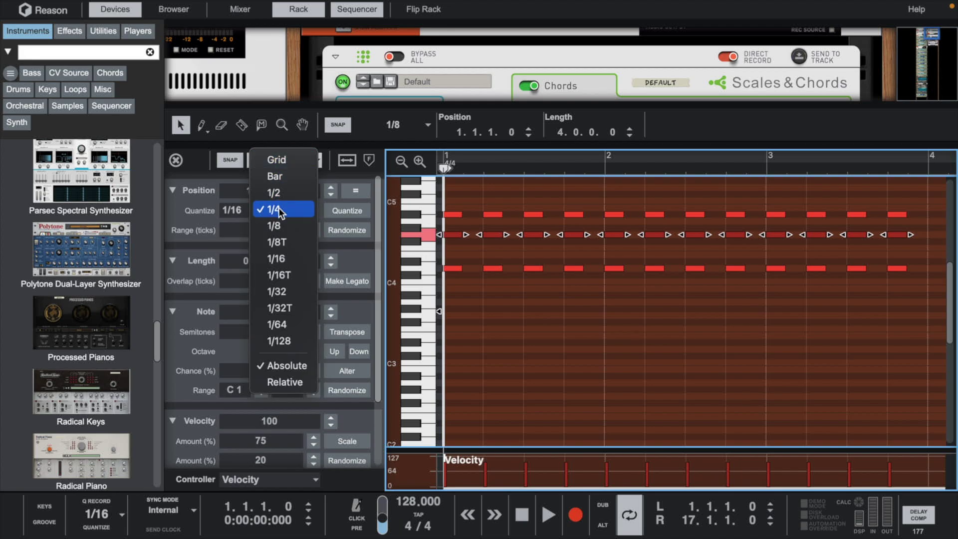
pyautogui.click(281, 225)
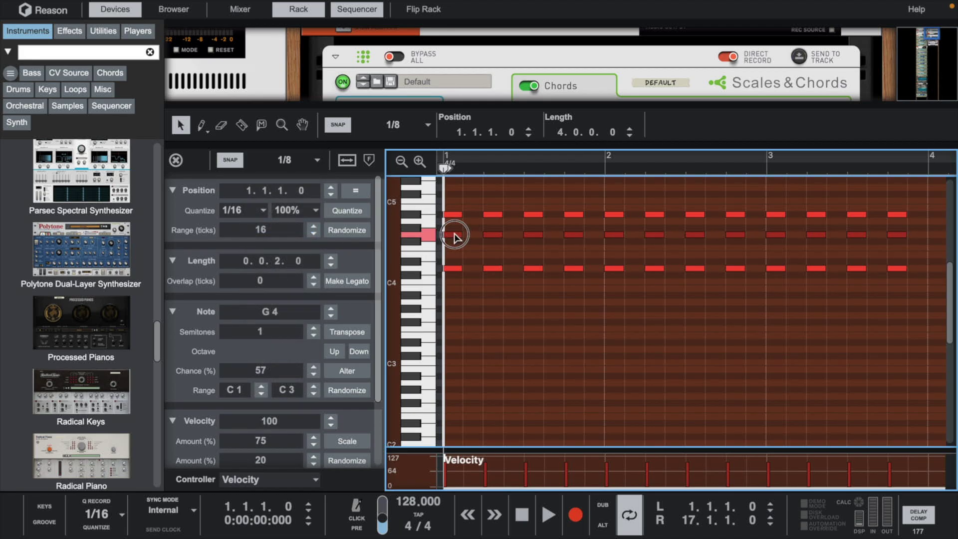
pyautogui.moveTo(454, 237); pyautogui.dragTo(491, 226)
# Move the second top-row note in bar 1 down to A4 and the fourth up to C5, with a playback check
pyautogui.click(469, 224)
pyautogui.click(535, 216)
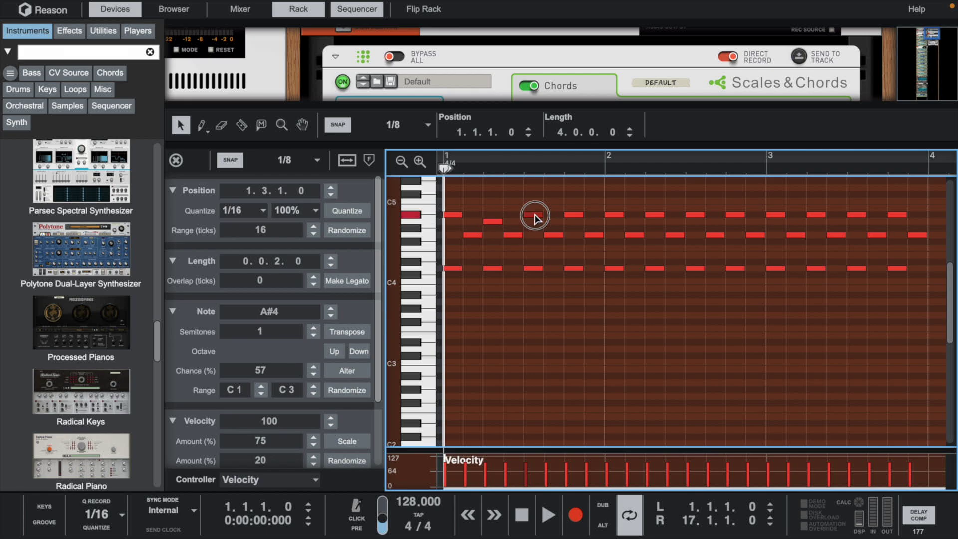
pyautogui.moveTo(572, 216); pyautogui.dragTo(573, 208)
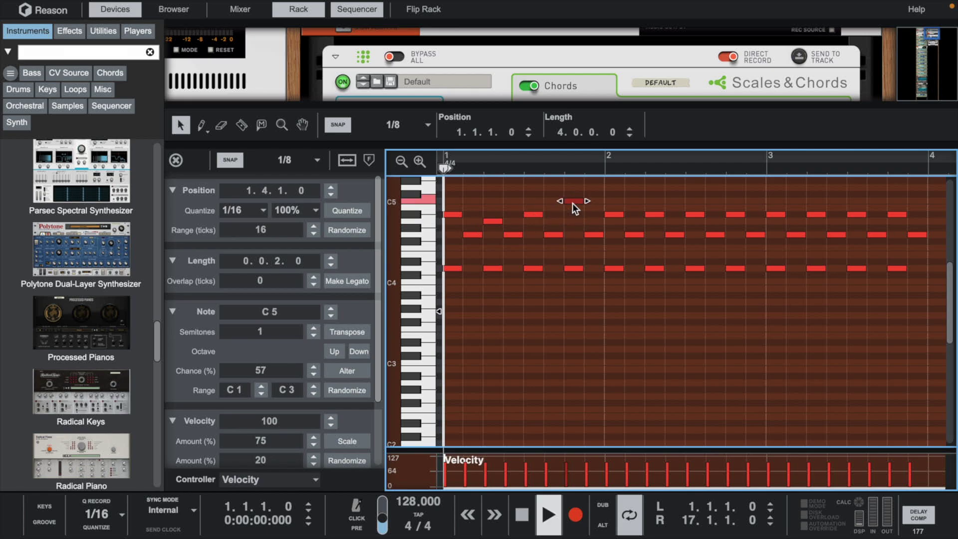
pyautogui.press('space')
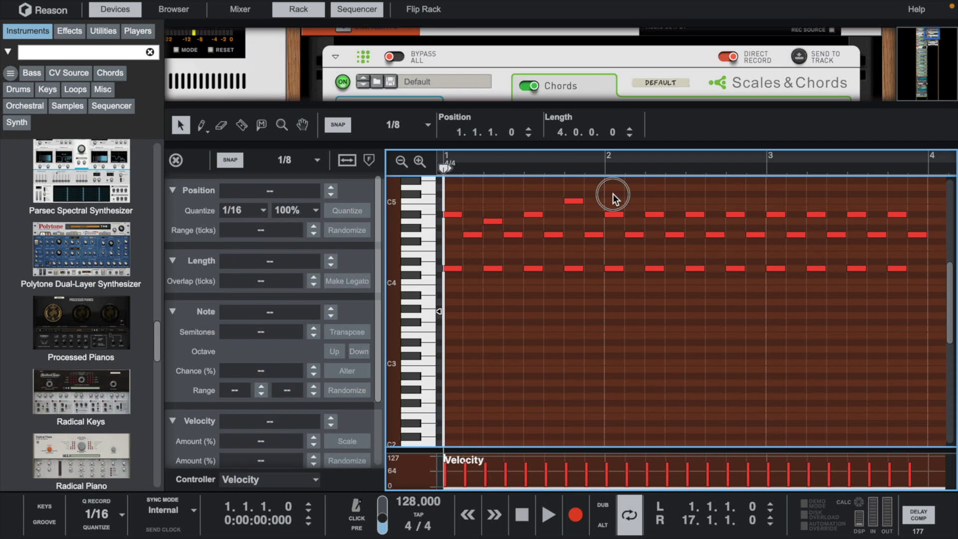
# Delete the notes from bar 2 onward and duplicate the bar 1 pattern three times to fill four bars
pyautogui.moveTo(613, 193); pyautogui.dragTo(929, 319)
pyautogui.press('Delete')
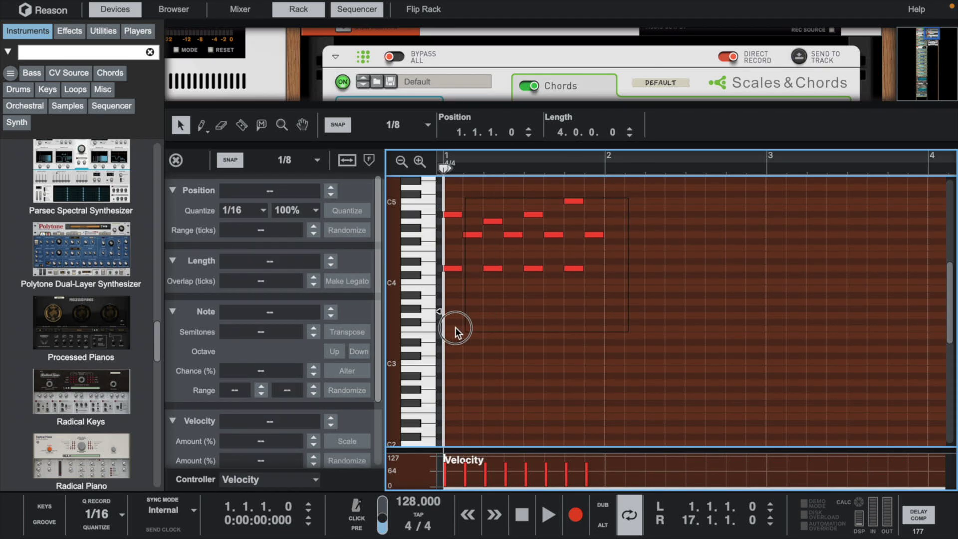
pyautogui.moveTo(455, 332); pyautogui.dragTo(452, 332)
pyautogui.hotkey('ctrl', 'd')
pyautogui.hotkey('ctrl', 'd')
pyautogui.hotkey('ctrl', 'd')
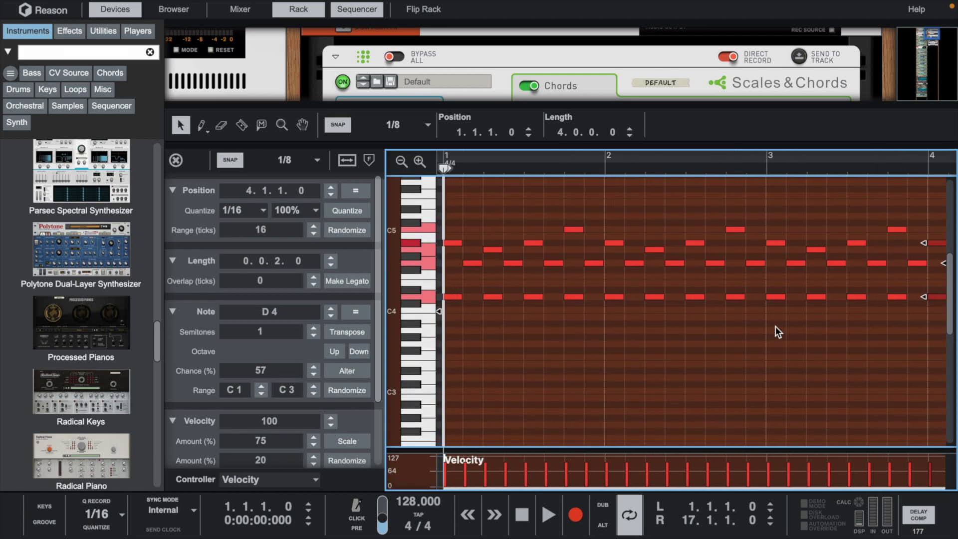
pyautogui.press('space')
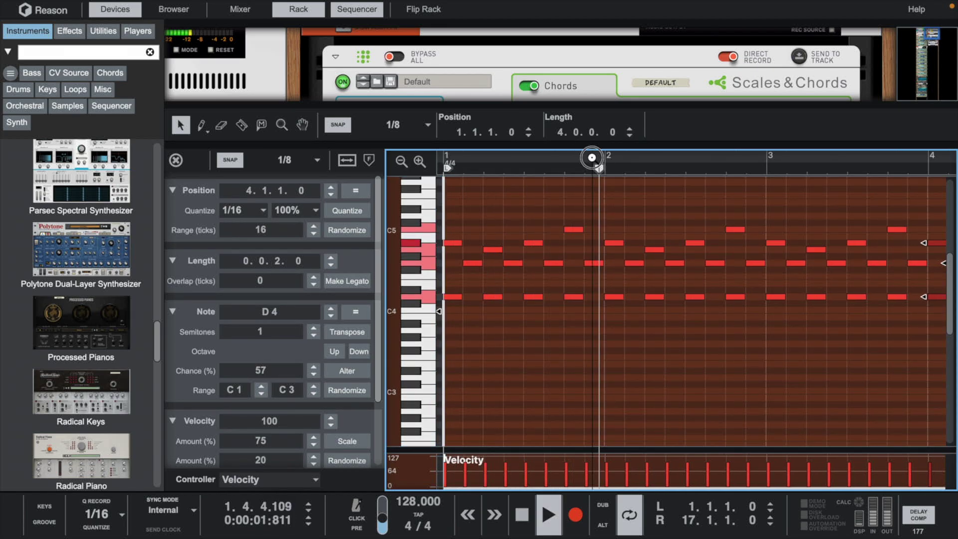
# Add a sustained D3 note from bar 1 and extend it to the full four bars
pyautogui.moveTo(592, 158); pyautogui.dragTo(588, 92)
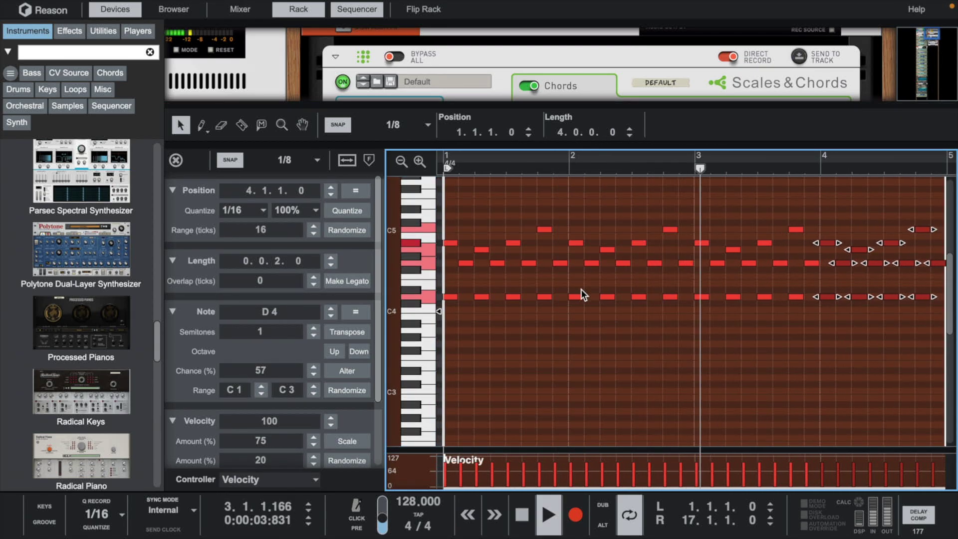
pyautogui.click(507, 329)
pyautogui.click(430, 377)
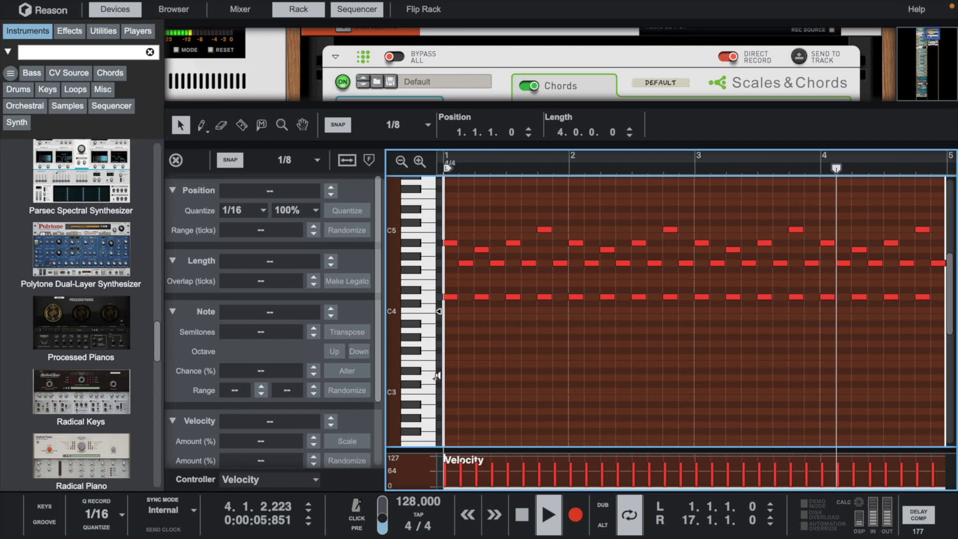
pyautogui.moveTo(446, 377); pyautogui.dragTo(782, 378)
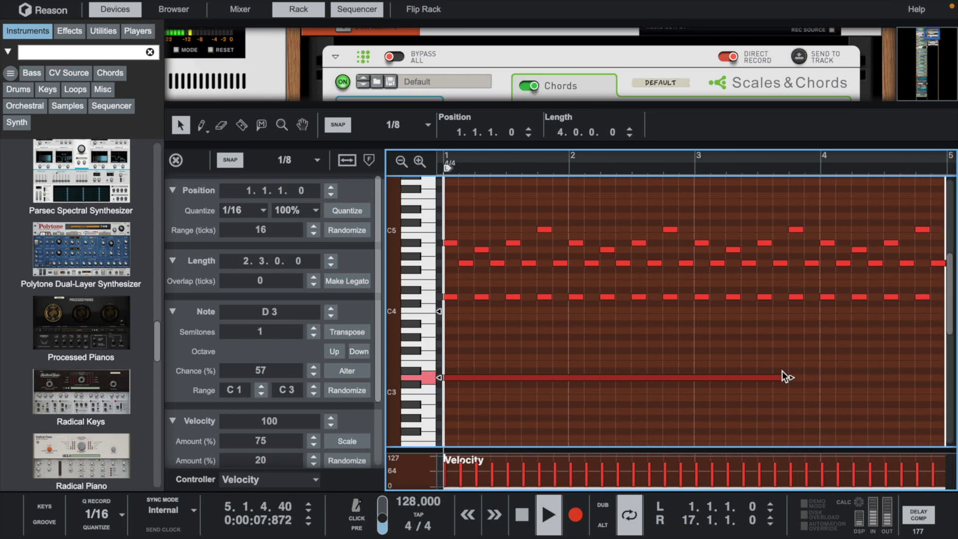
pyautogui.press('Return')
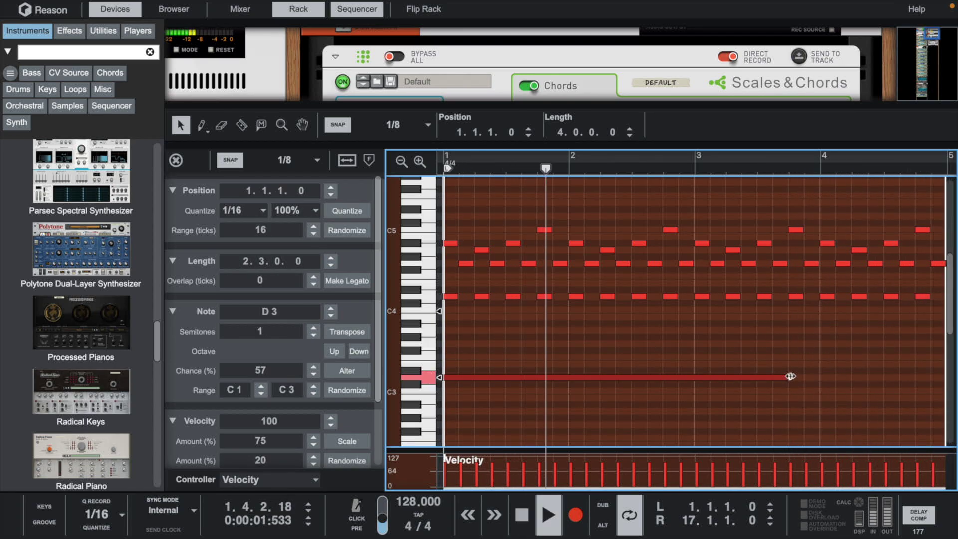
pyautogui.moveTo(791, 376)
pyautogui.mouseDown()
pyautogui.moveTo(942, 381)
pyautogui.moveTo(866, 393)
pyautogui.mouseUp()
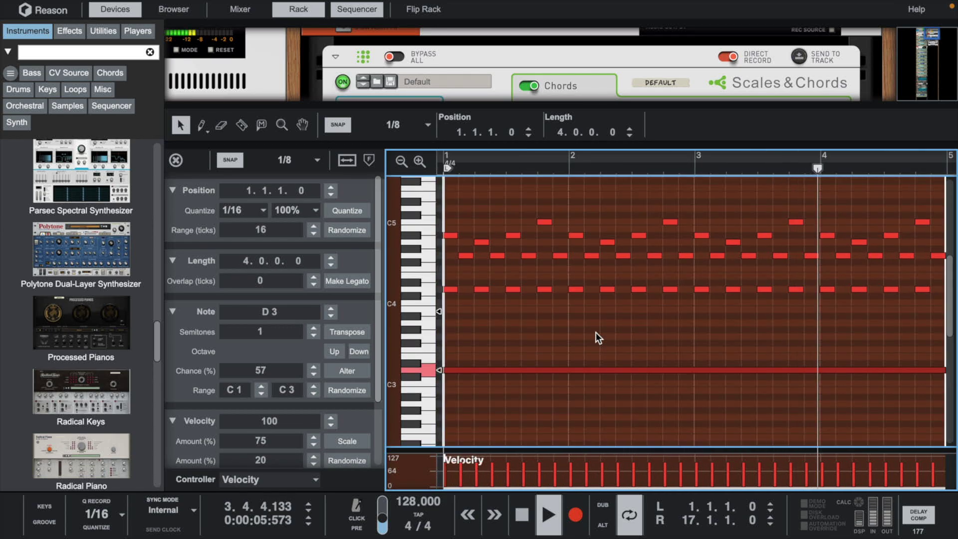
# Add one-bar bass notes below the pattern: D1 in bar 1 and A#1 in bar 2, and audition them
pyautogui.scroll(-3, 596, 332)
pyautogui.press('space')
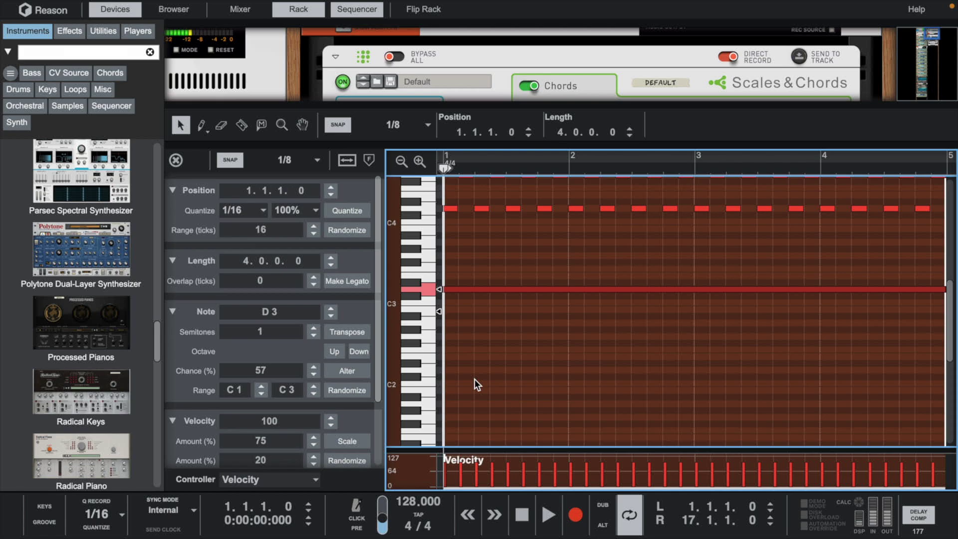
pyautogui.scroll(-3, 461, 382)
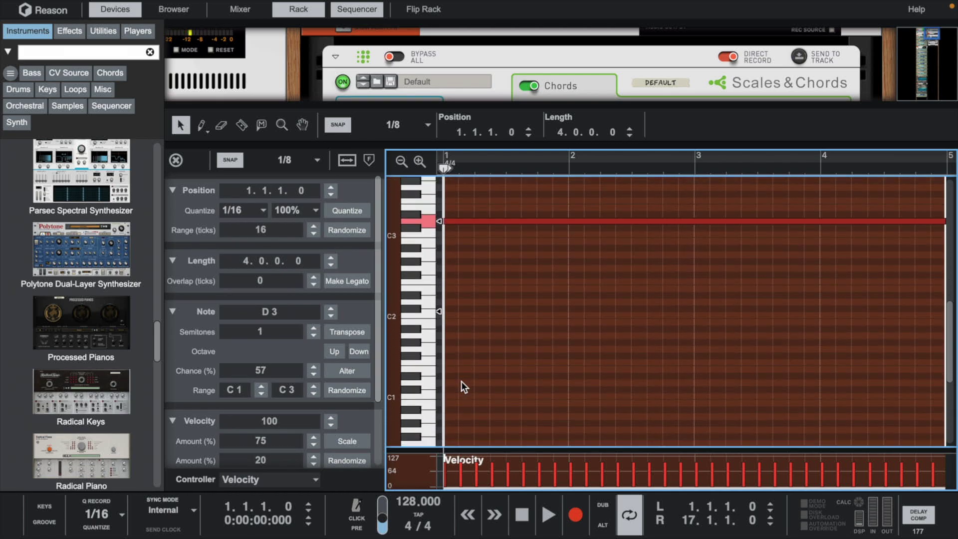
pyautogui.click(447, 382)
pyautogui.moveTo(465, 383); pyautogui.dragTo(596, 330)
pyautogui.click(594, 385)
pyautogui.press('space')
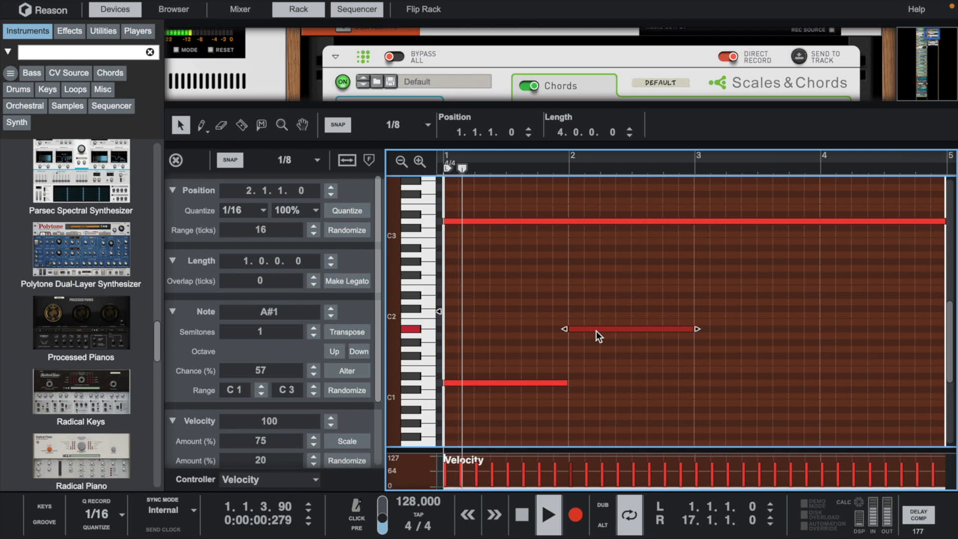
pyautogui.press('space')
# Shorten the A#1 bass note to three beats and continue the line with A1, G1 in bar 3, then half-bar A1 and F1 notes
pyautogui.click(698, 329)
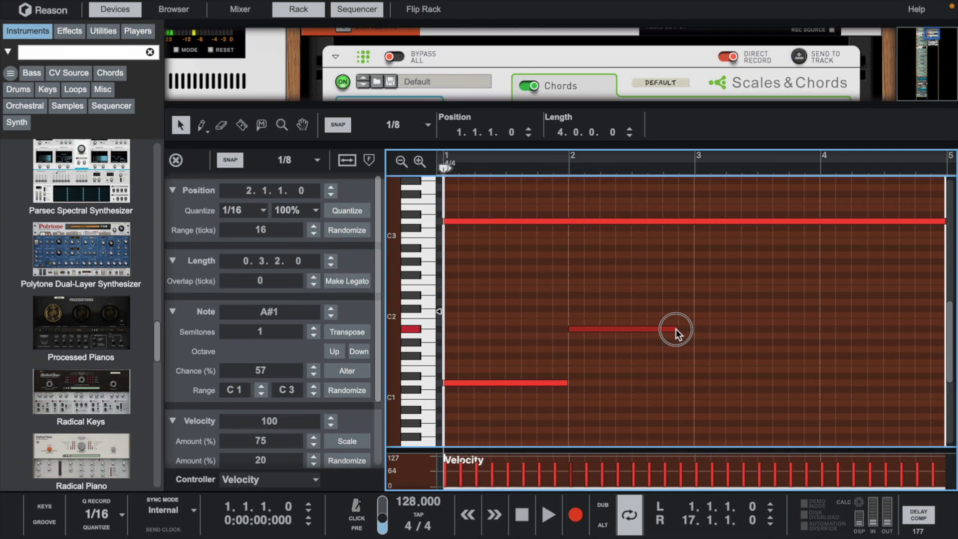
pyautogui.doubleClick(671, 343)
pyautogui.moveTo(677, 343)
pyautogui.mouseDown()
pyautogui.moveTo(809, 349)
pyautogui.moveTo(876, 335)
pyautogui.mouseUp()
pyautogui.press('w')
pyautogui.click(704, 349)
pyautogui.moveTo(891, 362); pyautogui.dragTo(939, 361)
pyautogui.scroll(-1, 878, 350)
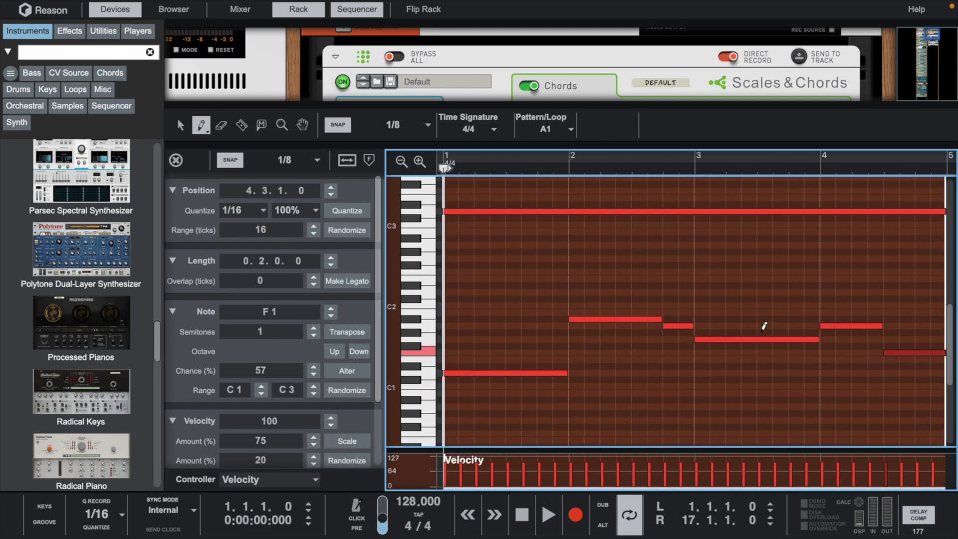
pyautogui.press('space')
# Select the sustained D3 note and set its velocity to 40
pyautogui.press('q')
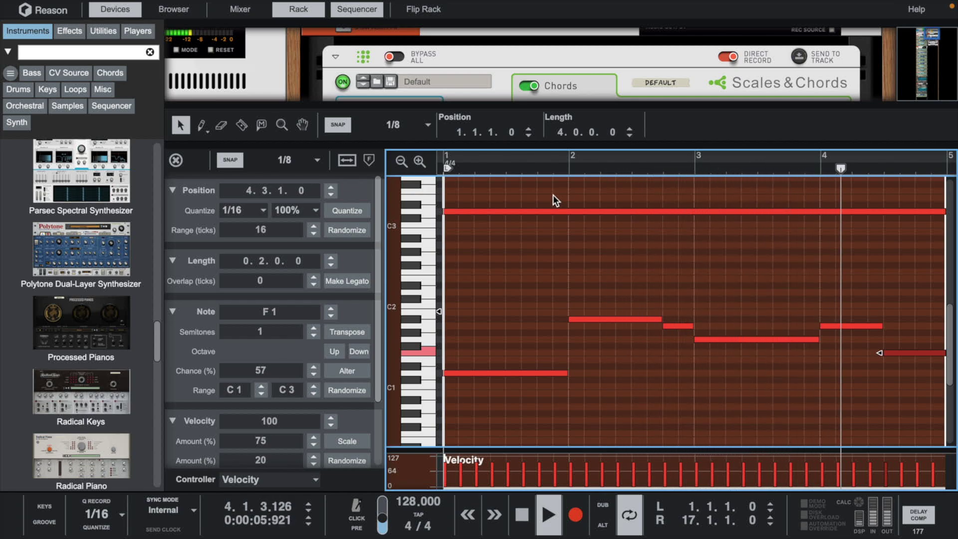
pyautogui.click(553, 267)
pyautogui.press('Right')
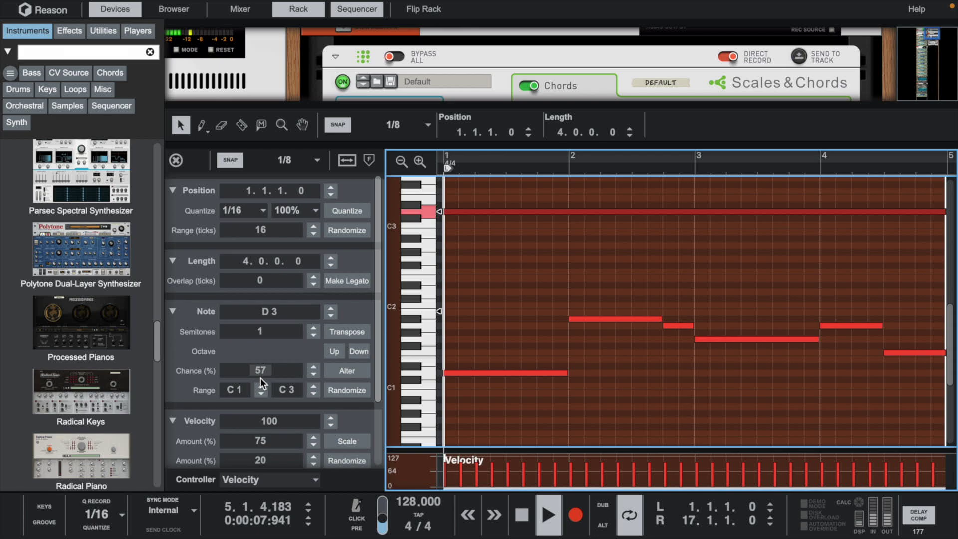
pyautogui.moveTo(271, 416); pyautogui.dragTo(288, 537)
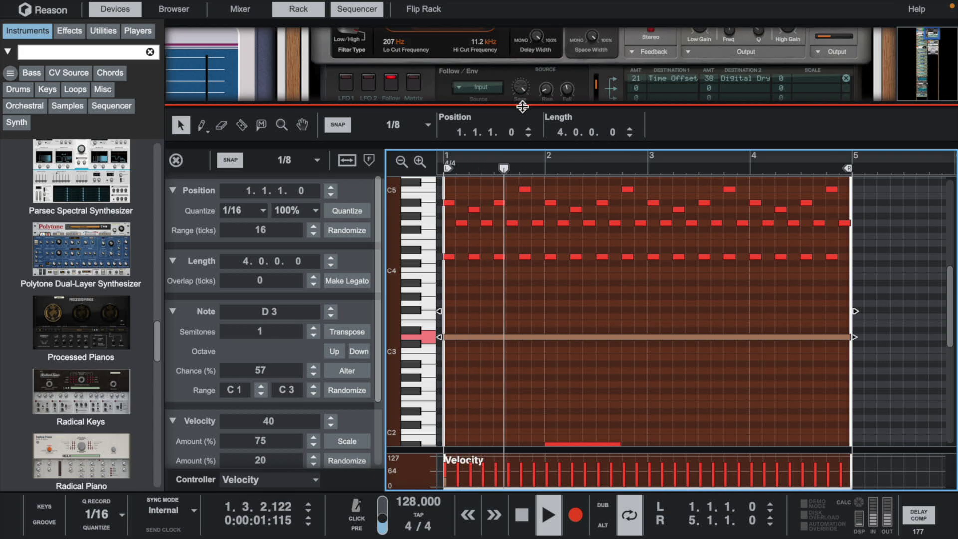
# Enlarge the rack view, go through the Ripley, Portal and Sweeper effects, and disable Sweeper during playback
pyautogui.moveTo(520, 106); pyautogui.dragTo(540, 276)
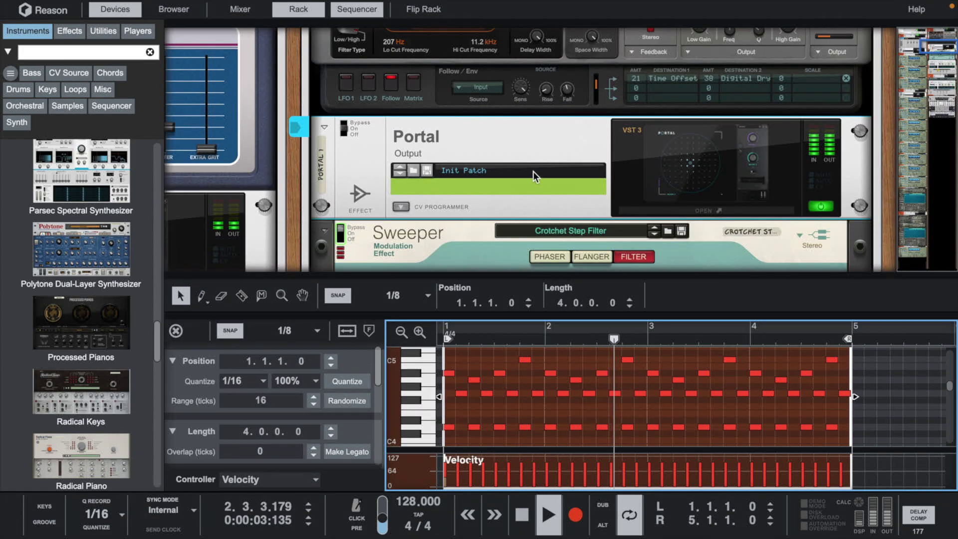
pyautogui.scroll(5, 533, 172)
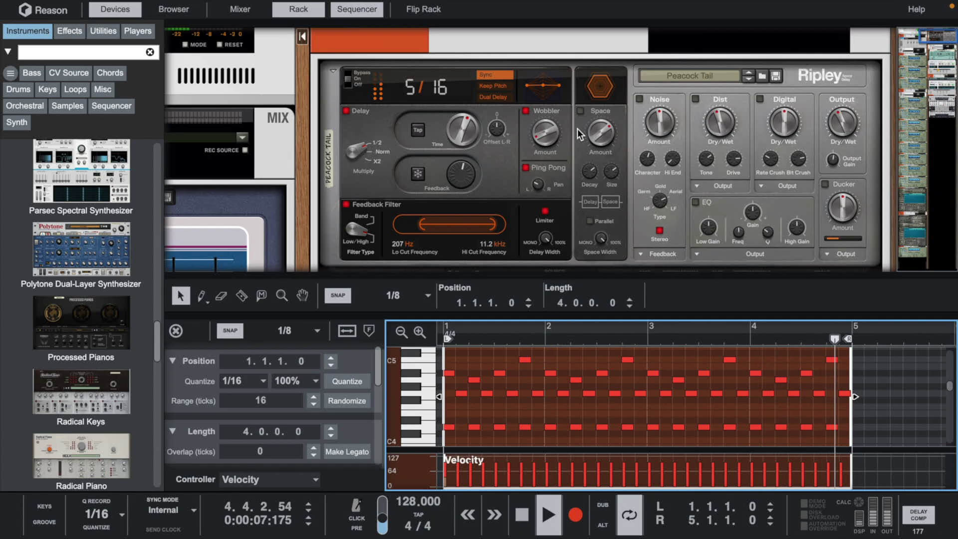
pyautogui.scroll(-2, 577, 129)
pyautogui.scroll(-5, 577, 129)
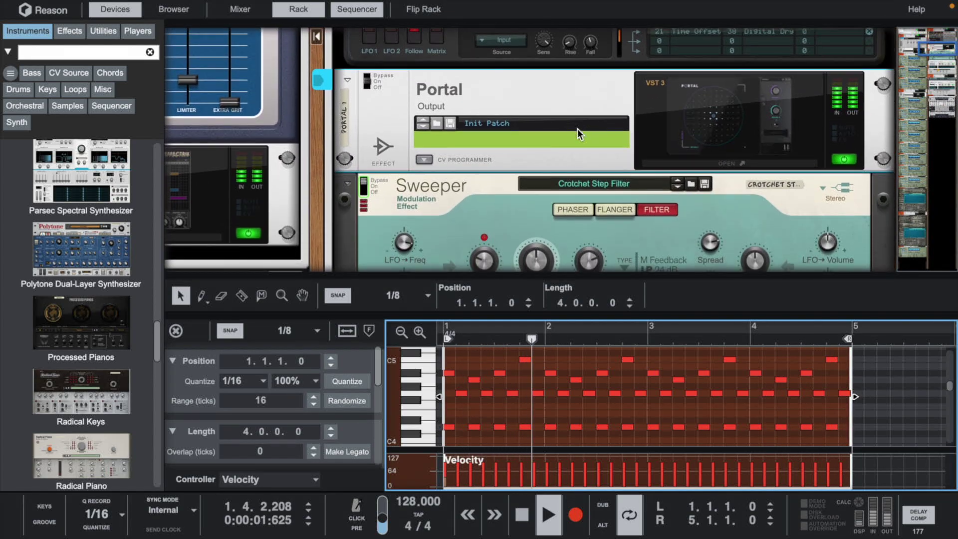
pyautogui.scroll(-3, 577, 129)
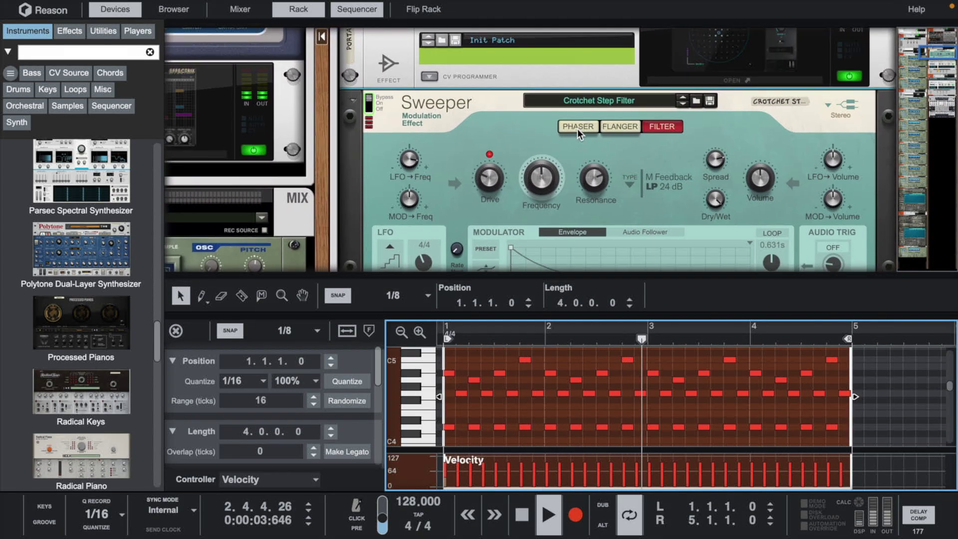
pyautogui.scroll(-1, 576, 128)
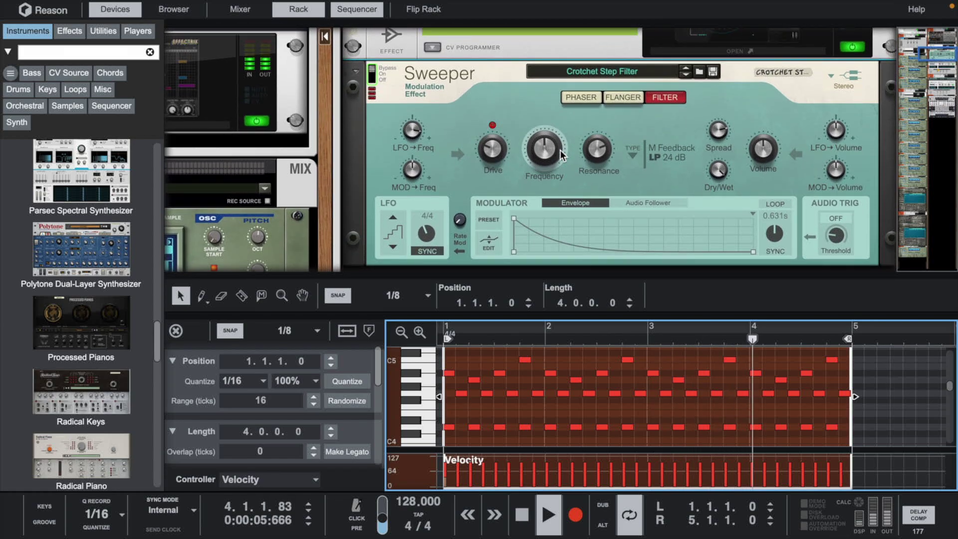
pyautogui.click(373, 74)
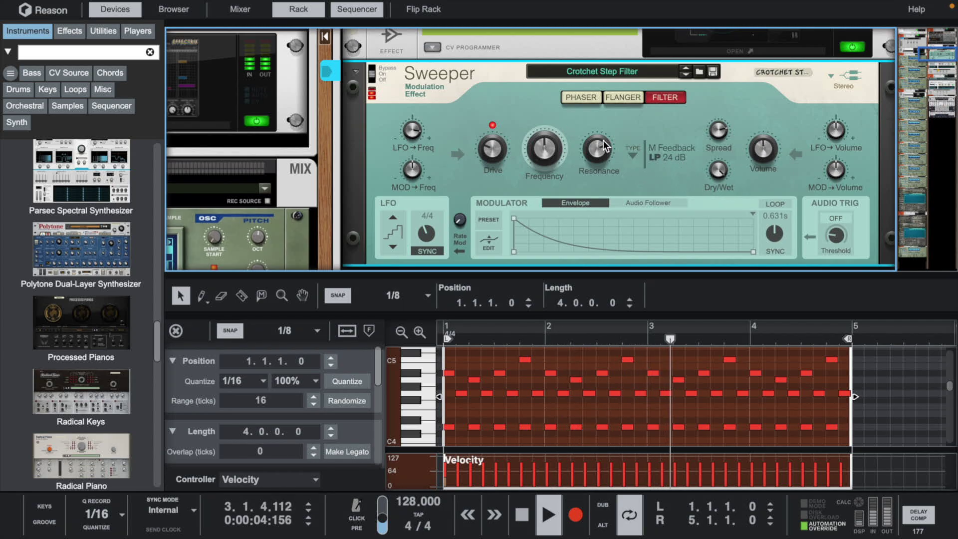
pyautogui.moveTo(604, 146)
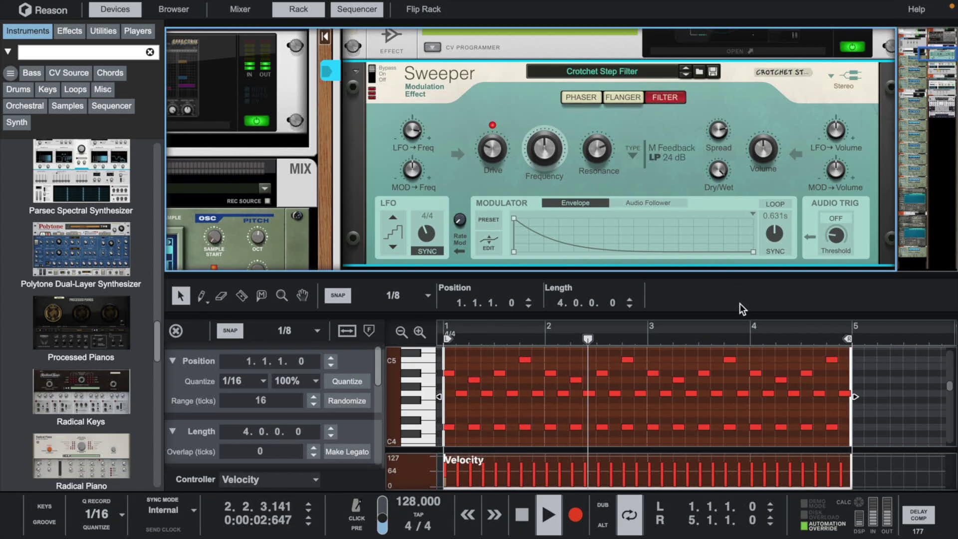
# Create an empty four-bar clip at bar 1 on the SN_Combo3 lane and open it together with the SN_Combo clip for note editing
pyautogui.scroll(6, 630, 140)
pyautogui.scroll(2, 631, 140)
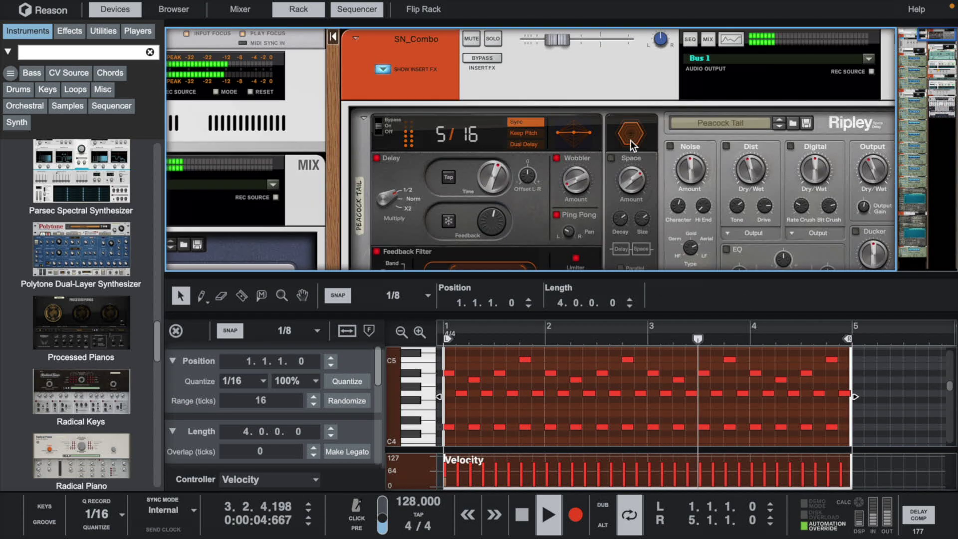
pyautogui.click(723, 44)
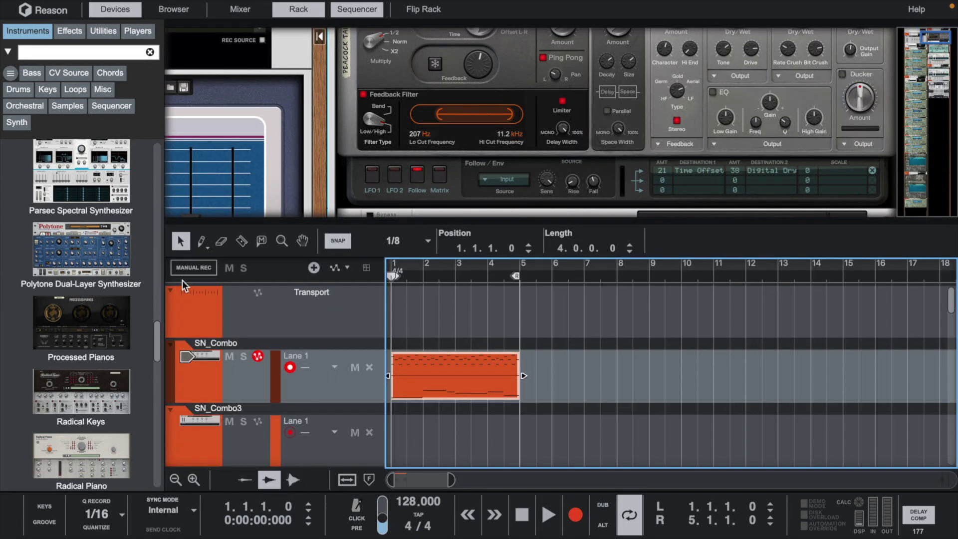
pyautogui.scroll(-1, 398, 398)
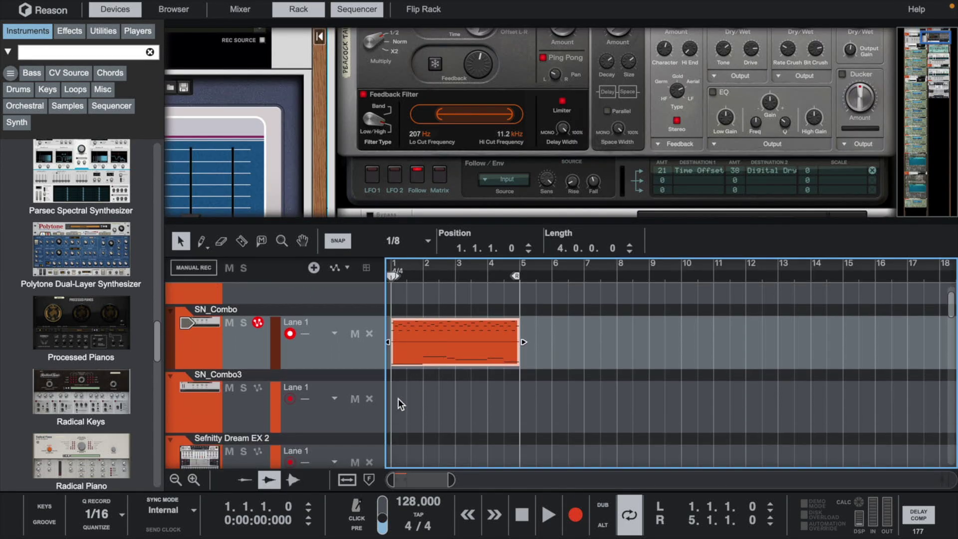
pyautogui.moveTo(398, 398); pyautogui.dragTo(520, 405)
pyautogui.rightClick(440, 404)
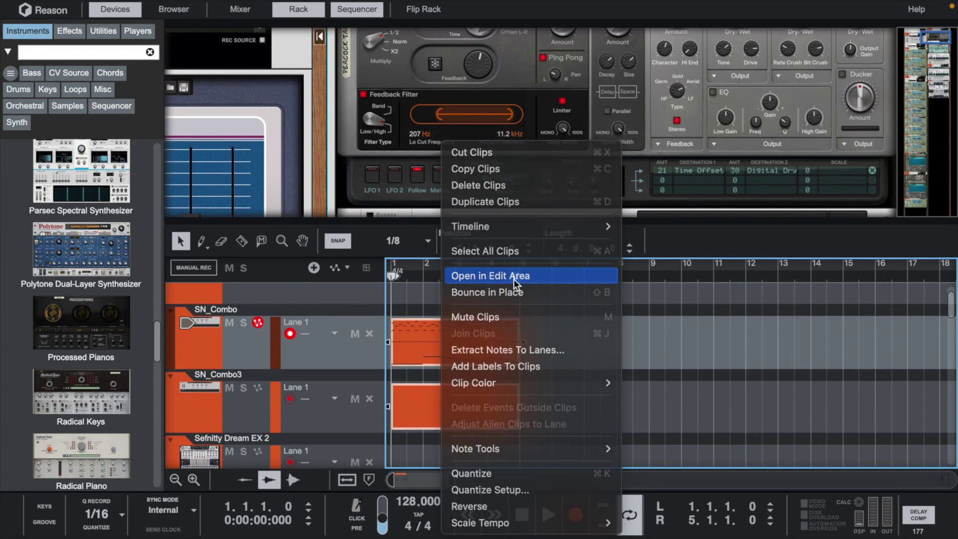
pyautogui.click(514, 279)
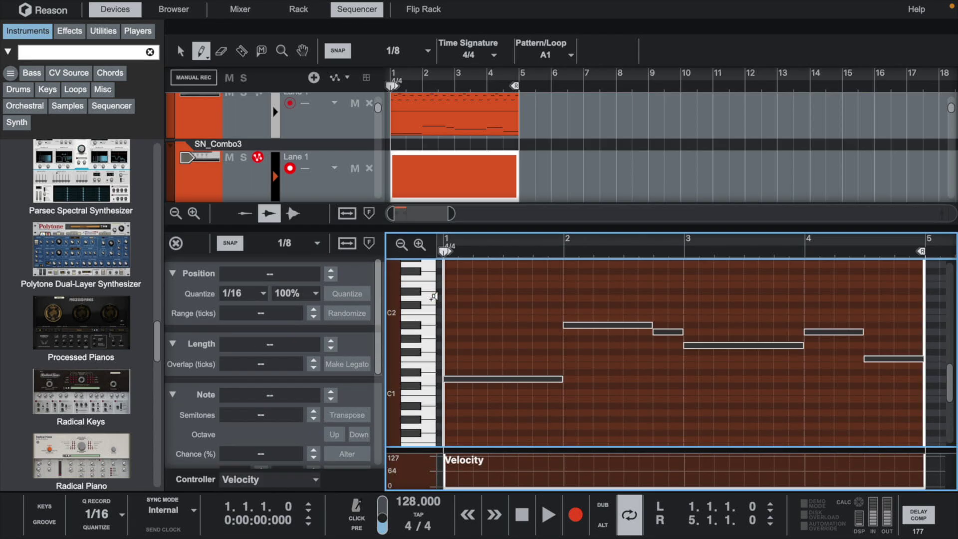
# Draw the bass line D1, A#1, A1, G1, A1 and F1 in the SN_Combo3 clip, matching SN_Combo's note positions and lengths
pyautogui.moveTo(468, 377); pyautogui.dragTo(558, 378)
pyautogui.moveTo(565, 324); pyautogui.dragTo(802, 344)
pyautogui.moveTo(806, 331); pyautogui.dragTo(867, 332)
pyautogui.moveTo(865, 359); pyautogui.dragTo(923, 358)
pyautogui.press('q')
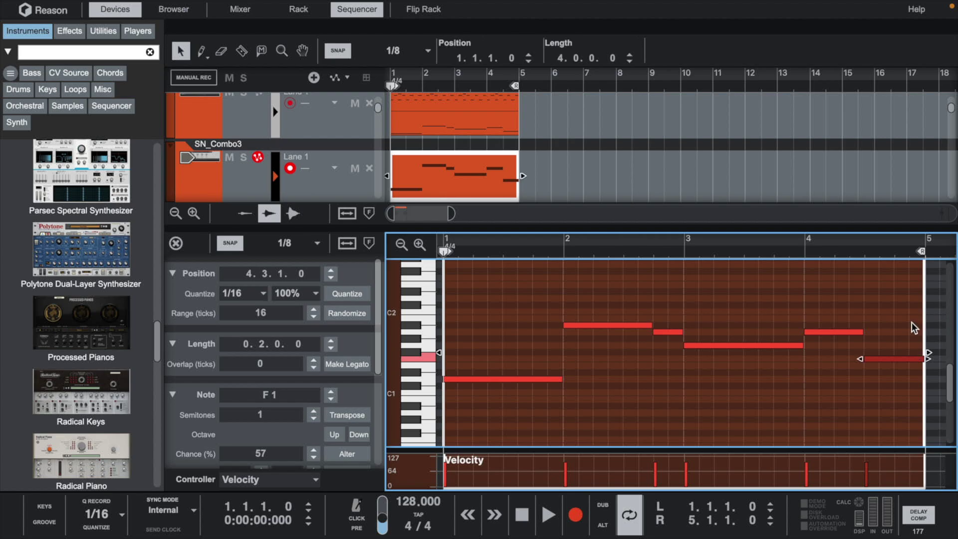
# Raise all notes in the SN_Combo3 clip by one octave and play them back
pyautogui.moveTo(921, 320); pyautogui.dragTo(482, 407)
pyautogui.press('shift+super+Up')
pyautogui.press('space')
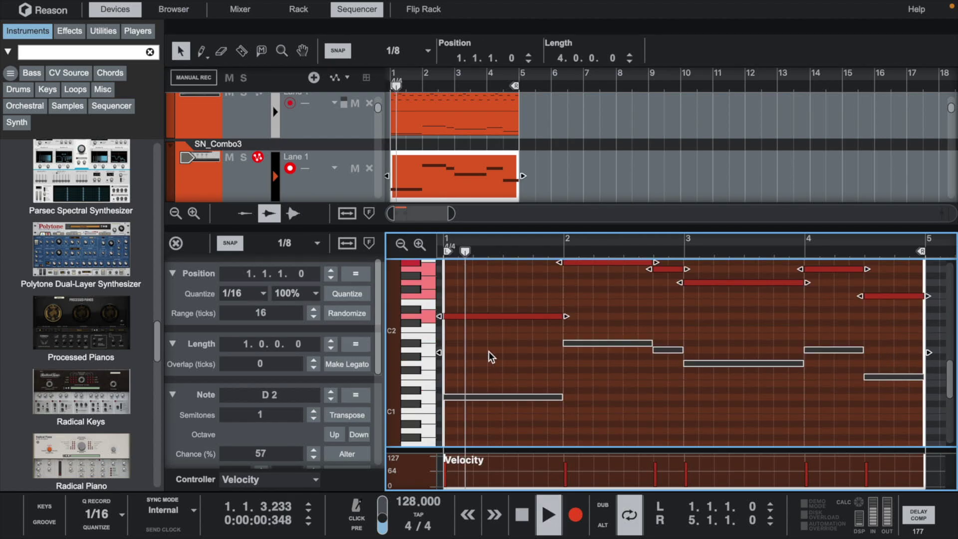
pyautogui.click(489, 351)
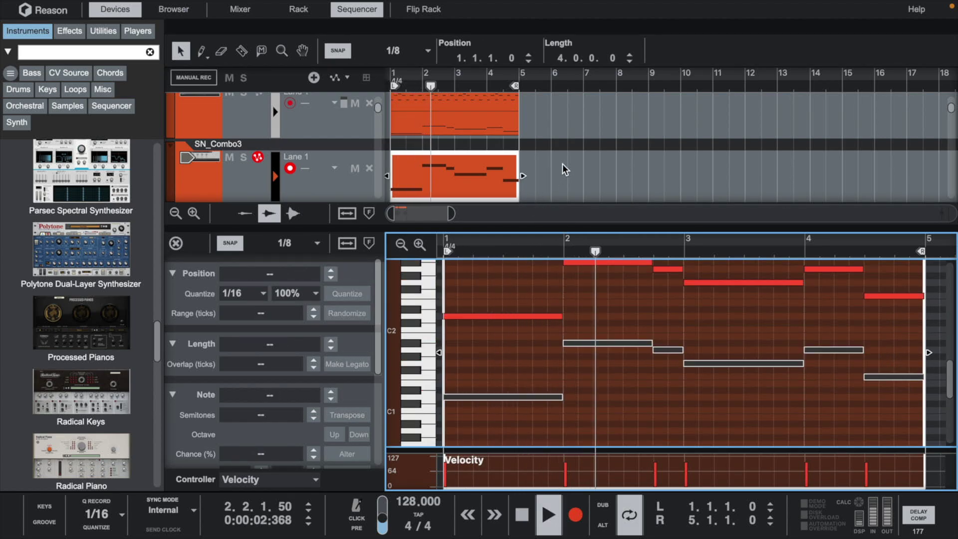
# In SN_Combo3's Spectrum EQ, turn the EQ on, nudge the low-mid band and boost the low band about 6 dB at 87.5 Hz
pyautogui.moveTo(598, 20); pyautogui.dragTo(601, 126)
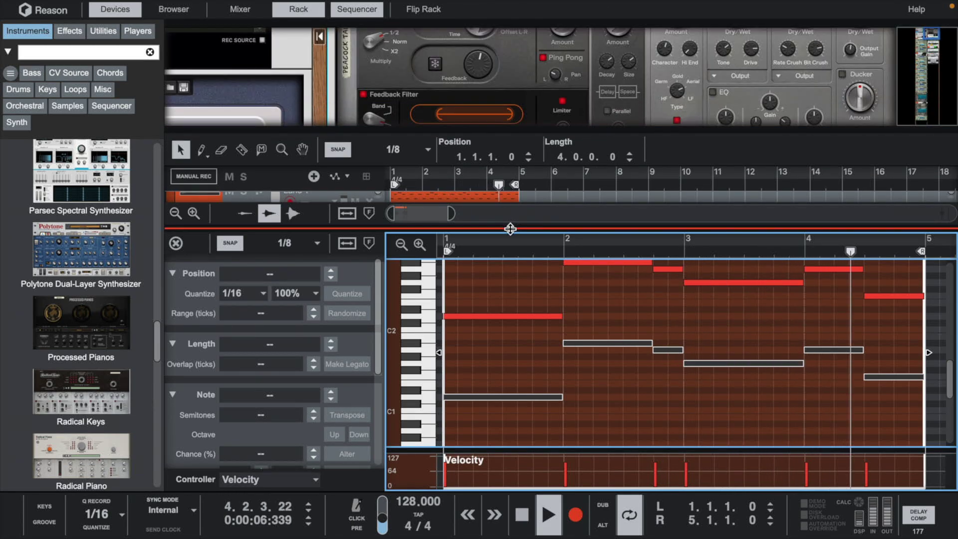
pyautogui.moveTo(509, 222); pyautogui.dragTo(510, 345)
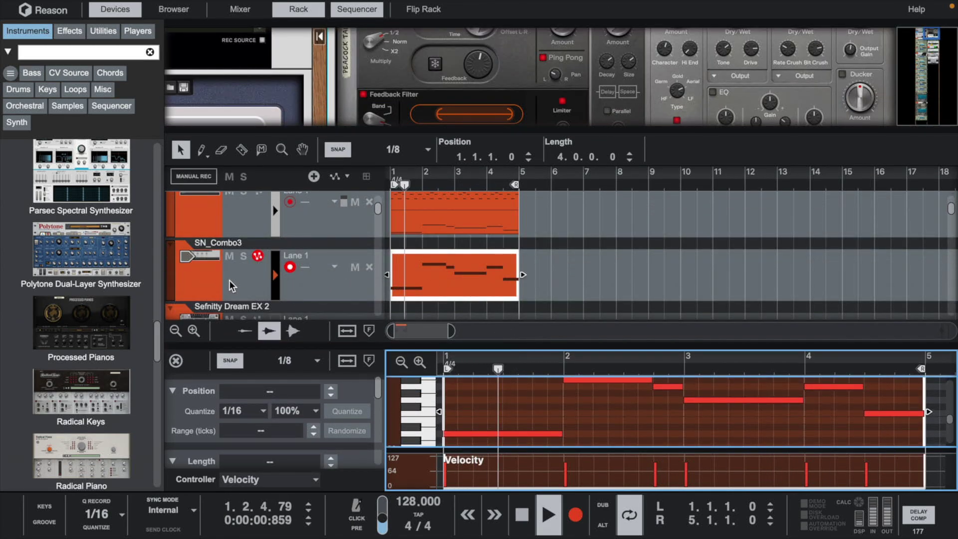
pyautogui.click(229, 264)
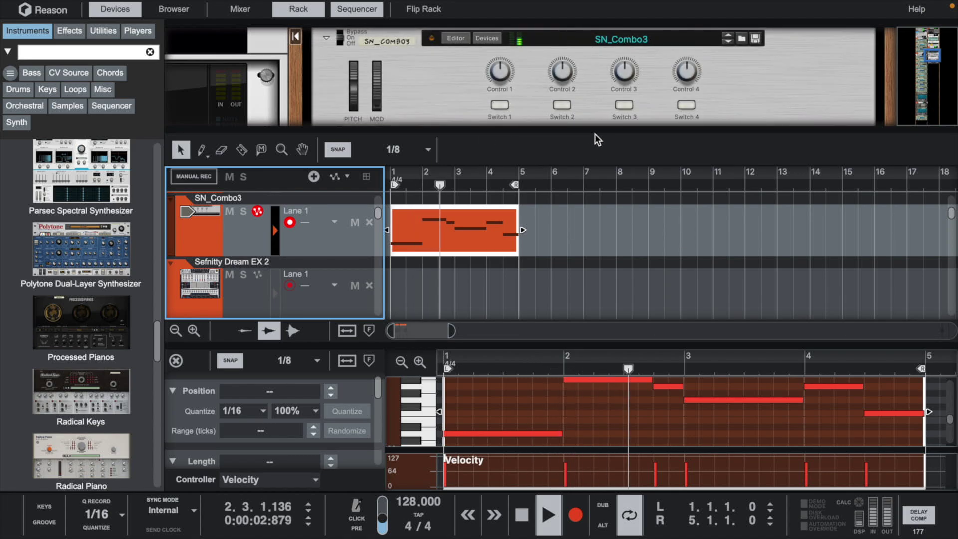
pyautogui.moveTo(595, 129); pyautogui.dragTo(603, 169)
pyautogui.scroll(-5, 609, 141)
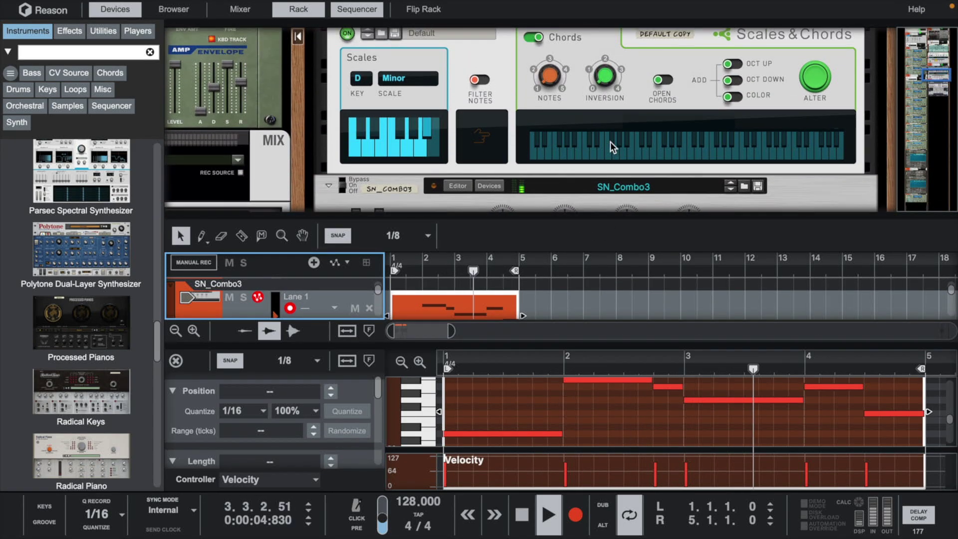
pyautogui.click(688, 52)
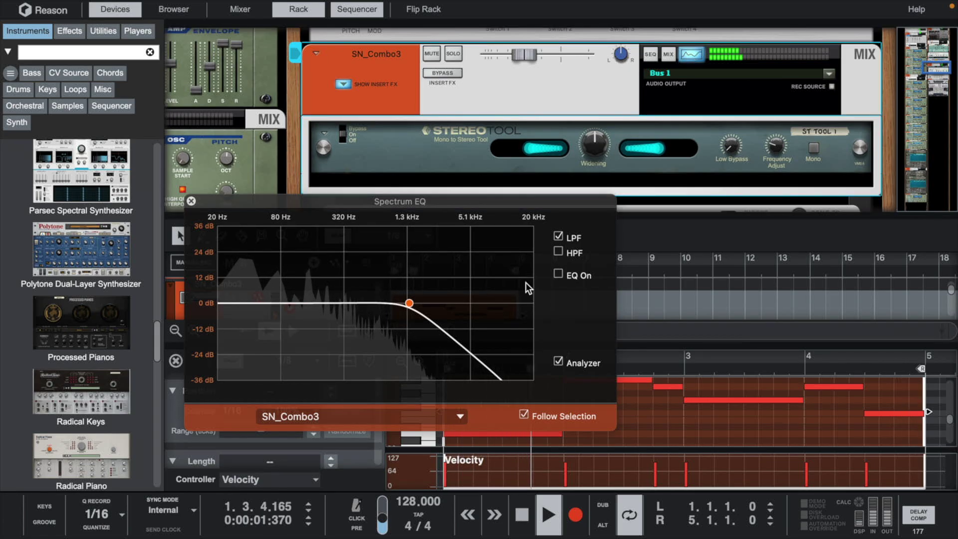
pyautogui.click(558, 275)
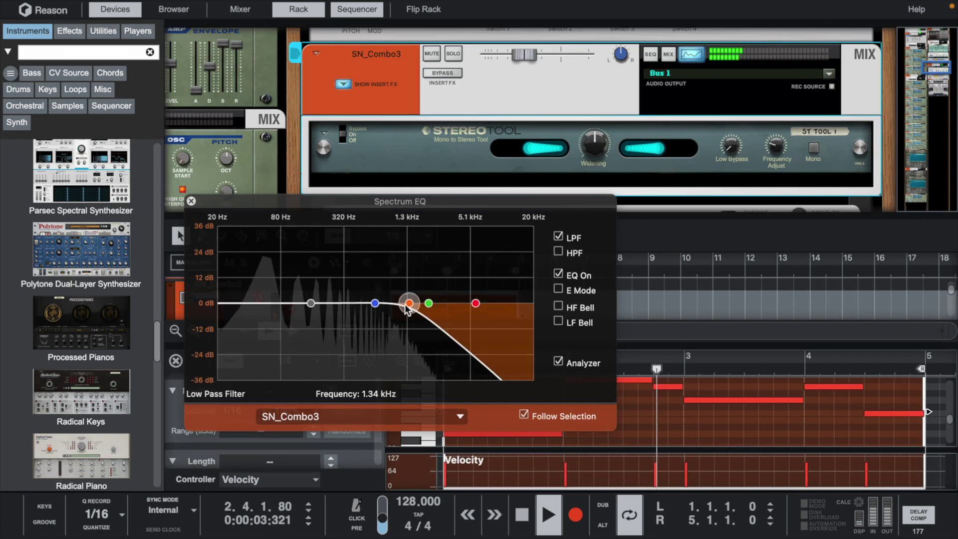
pyautogui.click(372, 297)
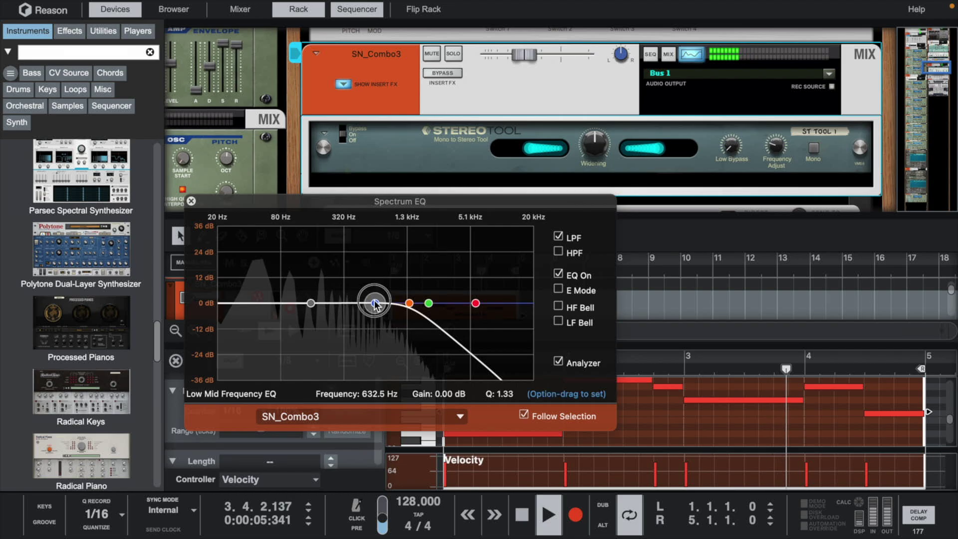
pyautogui.moveTo(373, 302); pyautogui.dragTo(286, 294)
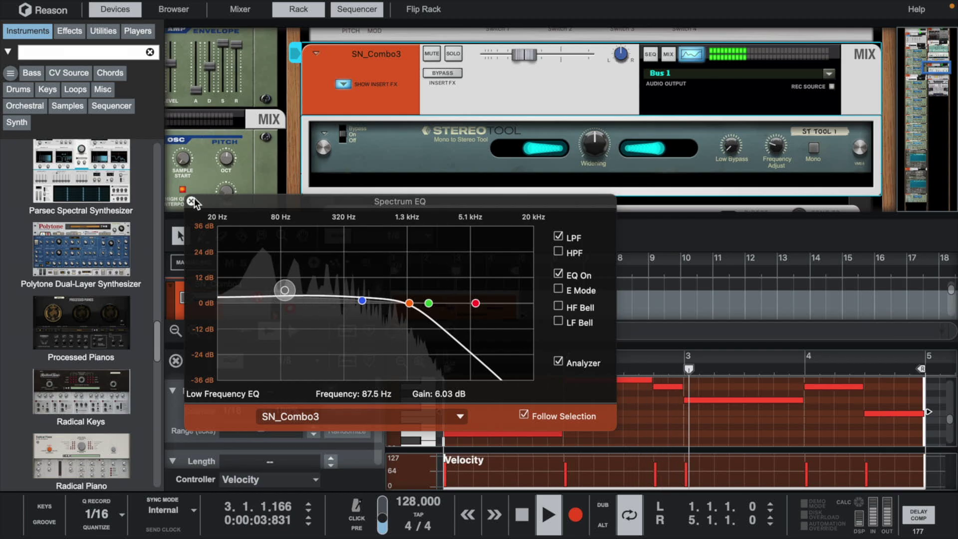
# Close the Spectrum EQ and fine-tune SN_Combo3's mix channel level around -17.5 dB
pyautogui.click(525, 50)
pyautogui.click(528, 55)
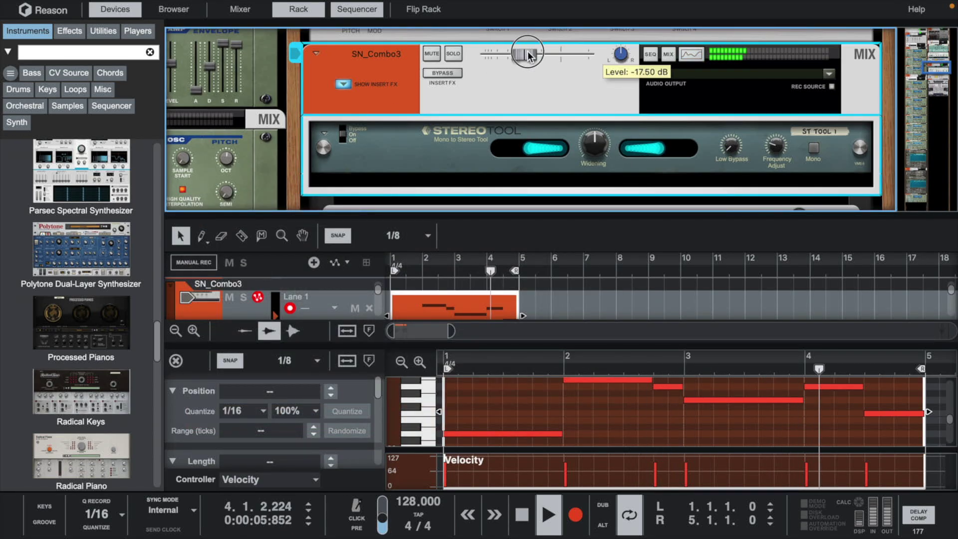
pyautogui.moveTo(528, 55); pyautogui.dragTo(527, 55)
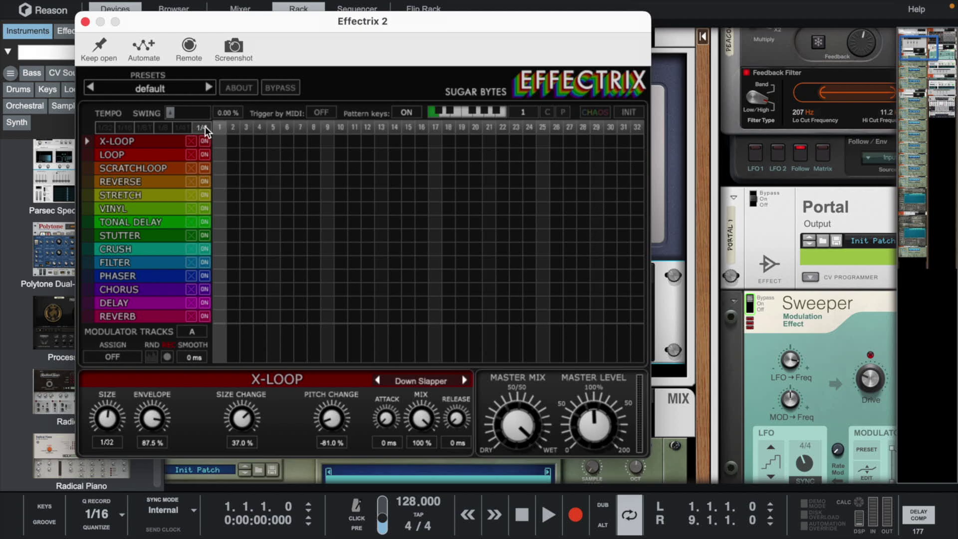
# Add X-LOOP on steps 31 and 32 of the Effectrix pattern, keep the Down Slapper preset, and return to the sequencer view
pyautogui.moveTo(628, 140); pyautogui.dragTo(632, 143)
pyautogui.click(428, 382)
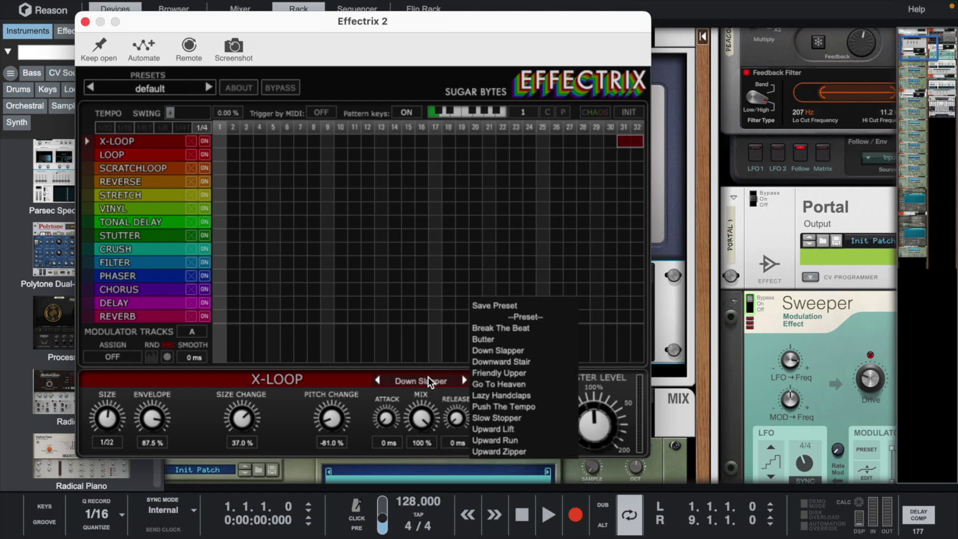
pyautogui.click(410, 292)
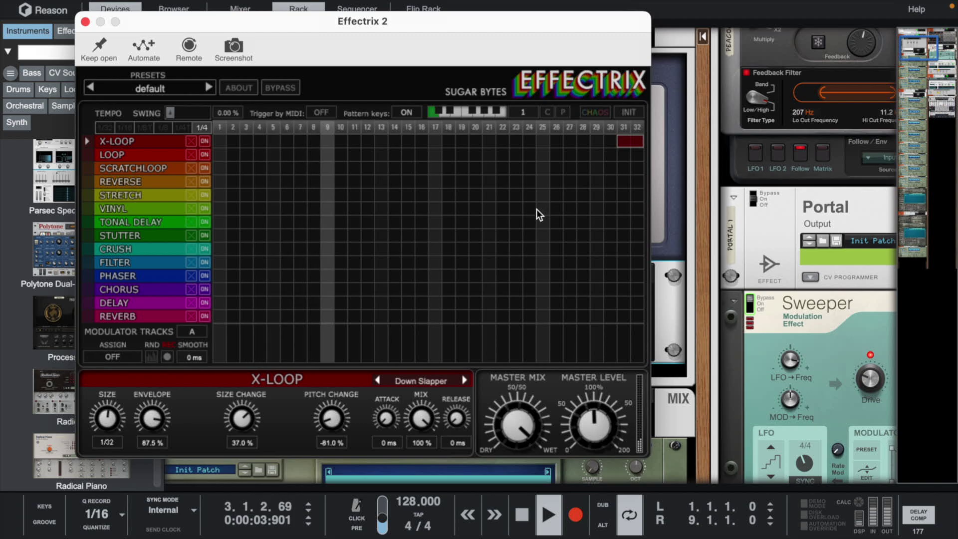
pyautogui.click(567, 481)
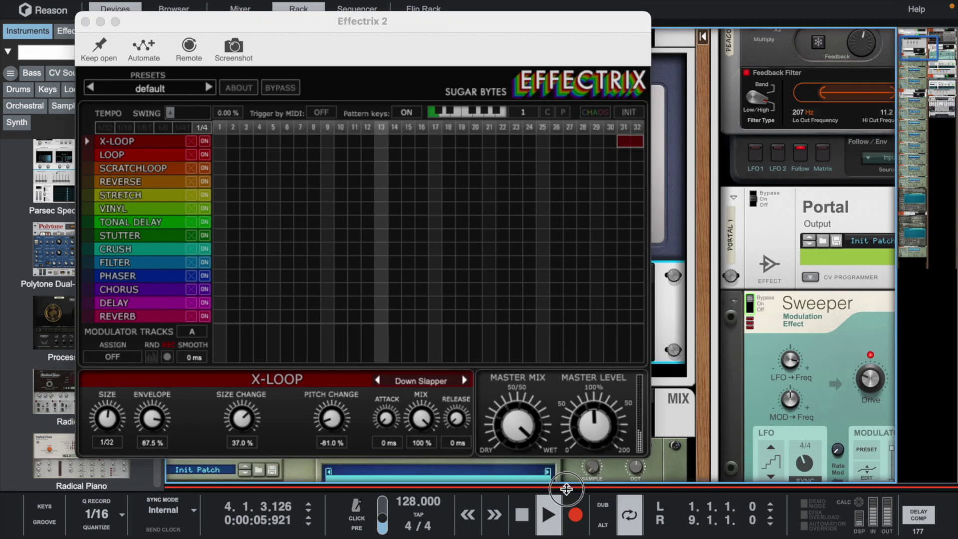
pyautogui.moveTo(567, 489); pyautogui.dragTo(580, 369)
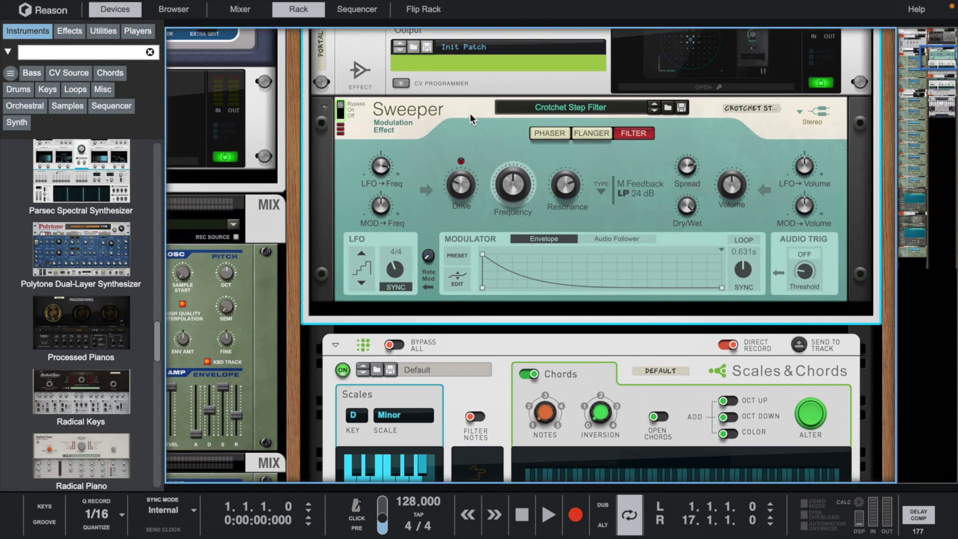
# Automate Sweeper's Enabled switch with a clip spanning bars 9 to 17 and set its value to On
pyautogui.scroll(1, 470, 113)
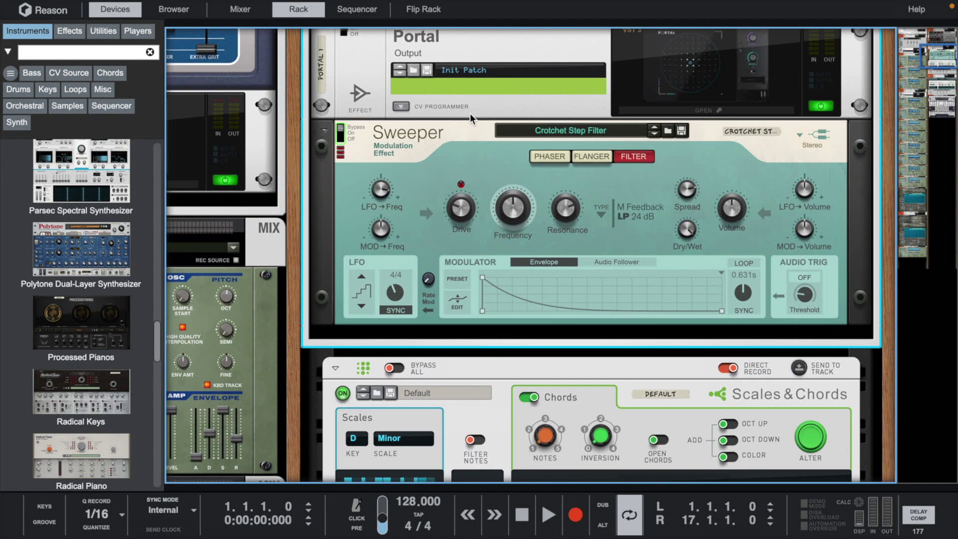
pyautogui.rightClick(340, 133)
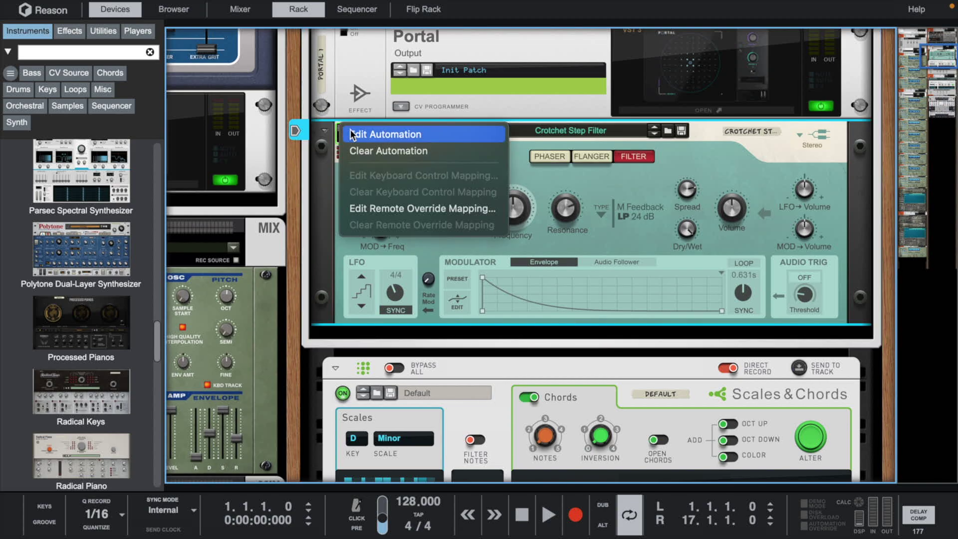
pyautogui.click(367, 133)
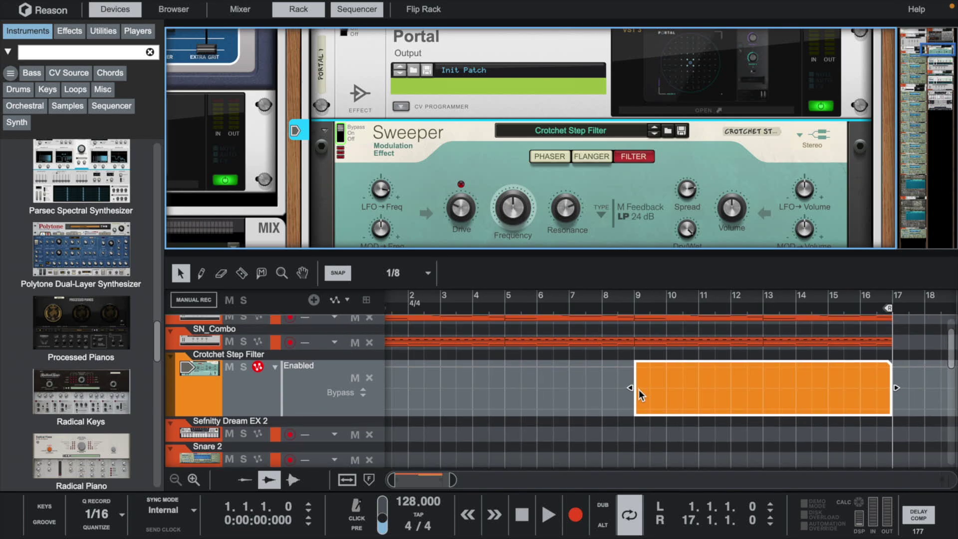
pyautogui.moveTo(632, 389); pyautogui.dragTo(653, 376)
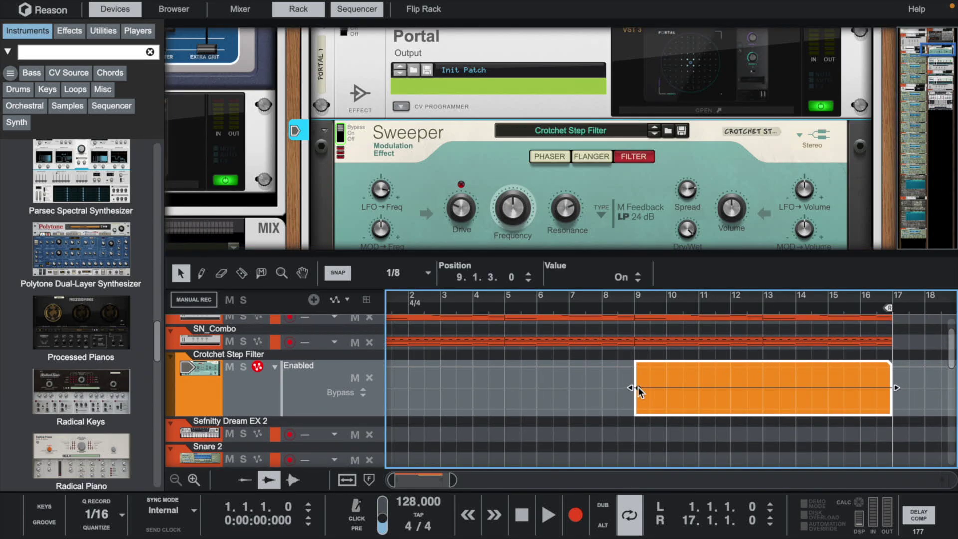
# Play the arrangement from just before bar 9 and examine how the Sweeper automation affects the SN_Combo part
pyautogui.click(601, 307)
pyautogui.press('space')
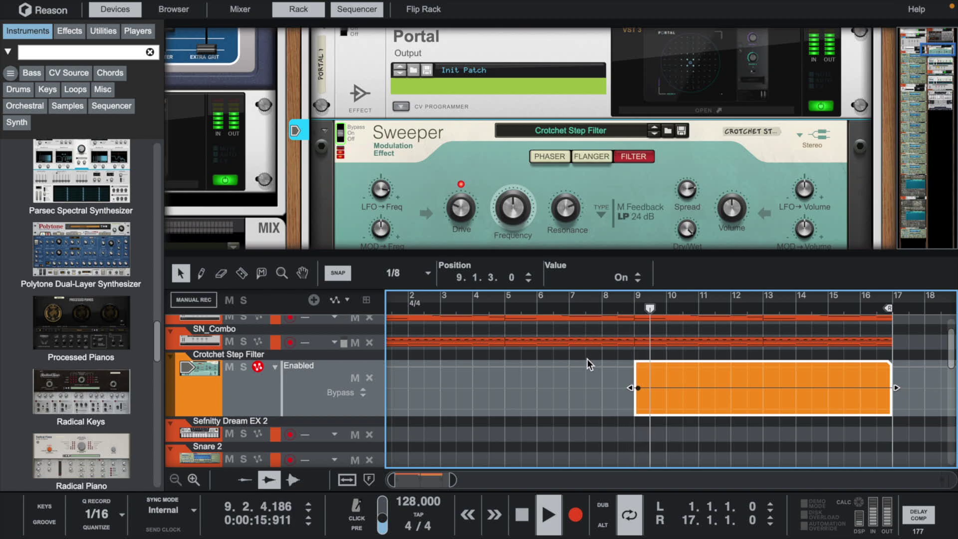
pyautogui.scroll(2, 587, 358)
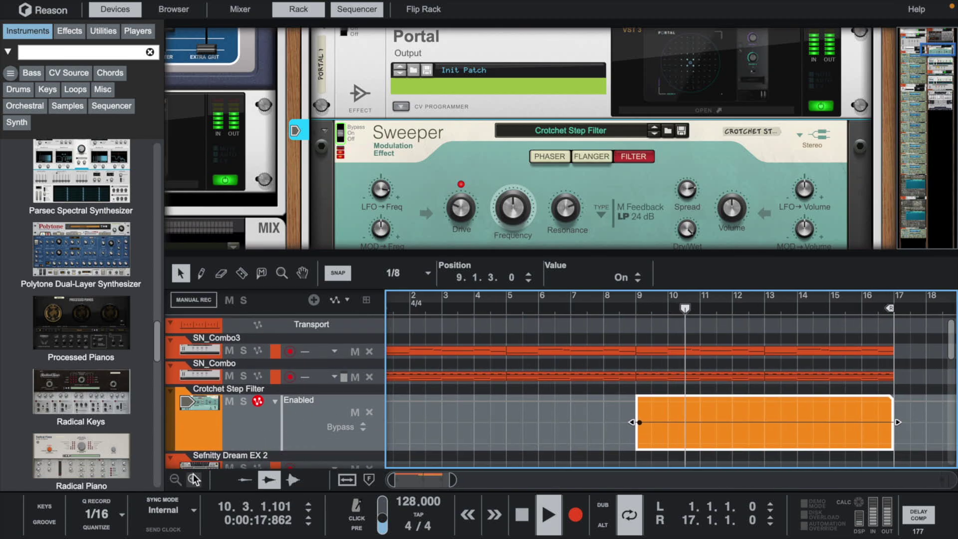
pyautogui.click(194, 480)
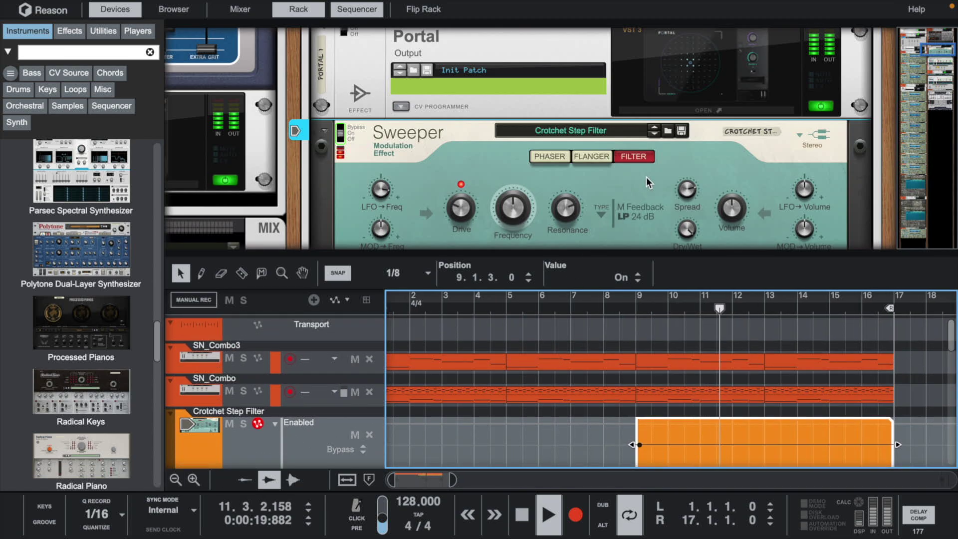
pyautogui.scroll(-4, 647, 177)
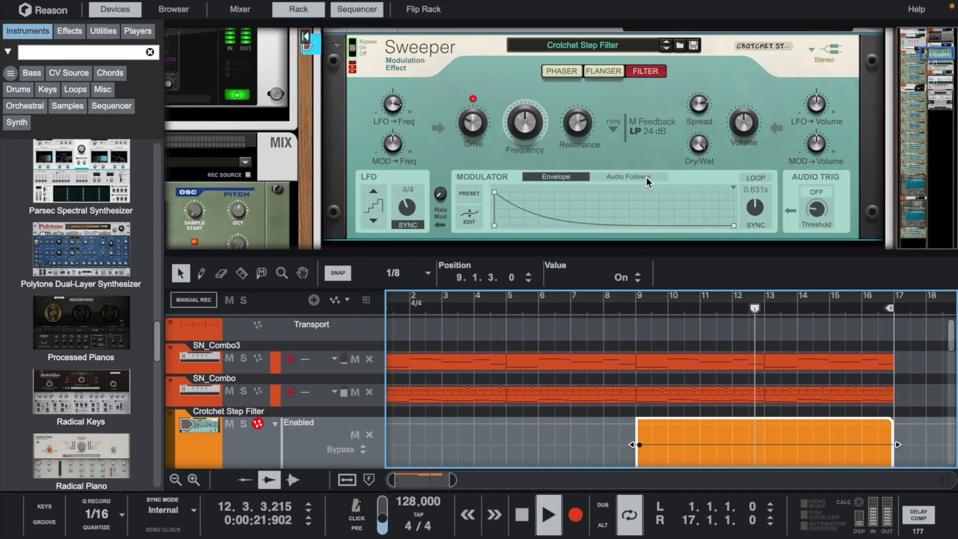
pyautogui.hscroll(-1, 478, 367)
pyautogui.scroll(-1, 479, 368)
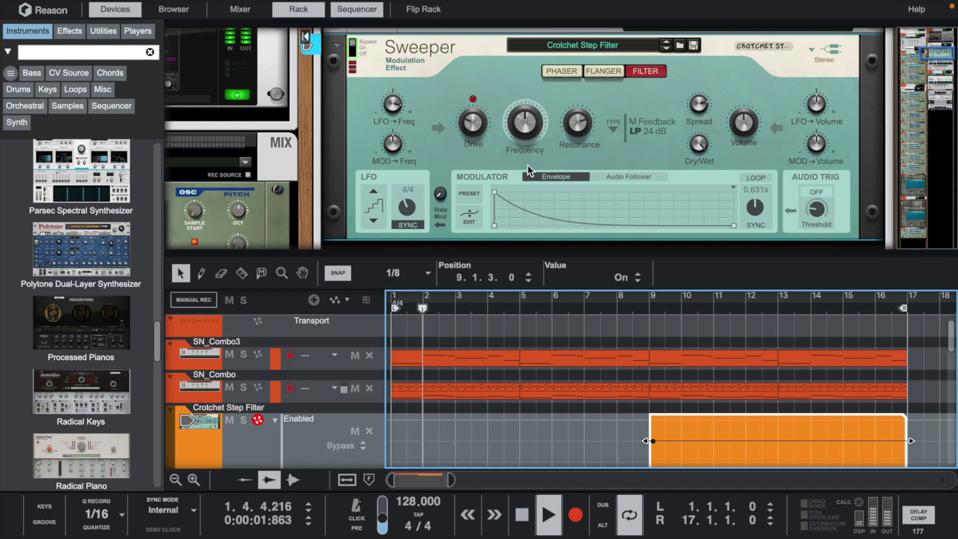
# Inspect the Effectrix pattern during playback, close its window and check the device in the rack
pyautogui.scroll(2, 528, 167)
pyautogui.hscroll(-5, 528, 167)
pyautogui.click(393, 141)
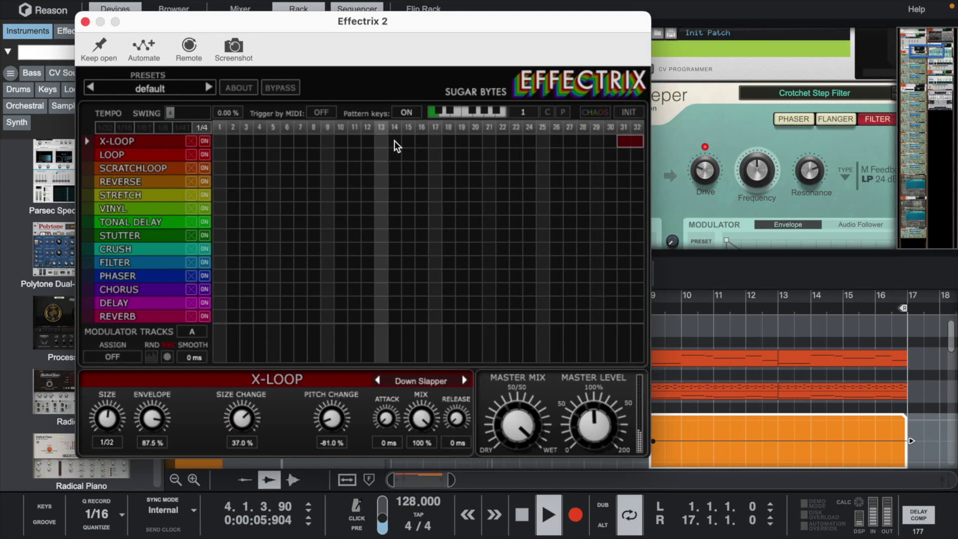
pyautogui.click(86, 22)
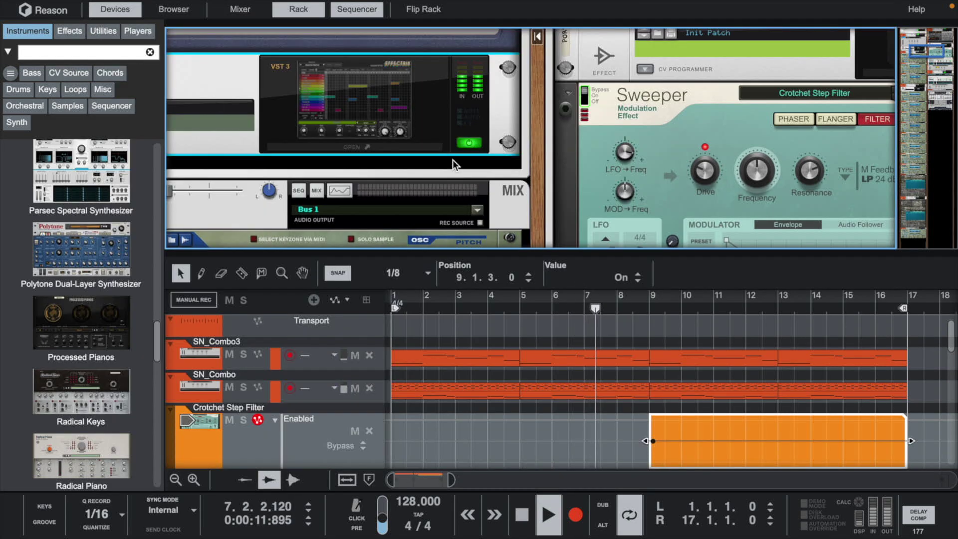
pyautogui.click(379, 147)
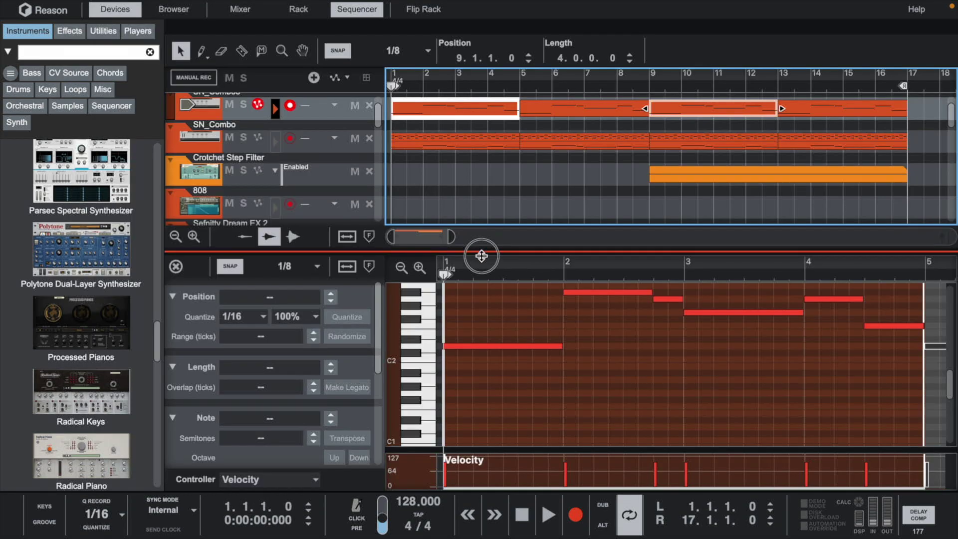
# Move the SN_Combo3 clips at bars 1 and 5 down to the 808 lane
pyautogui.moveTo(481, 256); pyautogui.dragTo(480, 292)
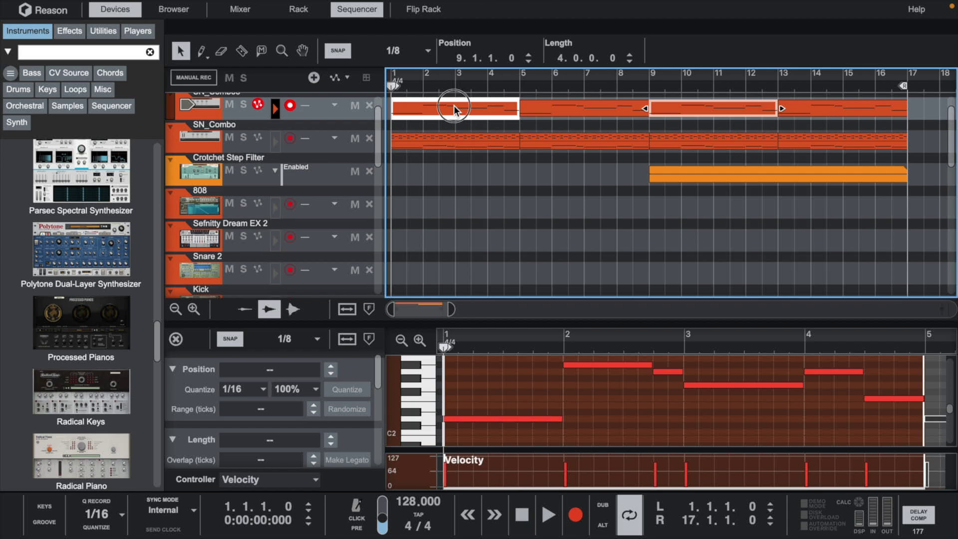
pyautogui.moveTo(454, 106); pyautogui.dragTo(433, 198)
pyautogui.doubleClick(439, 210)
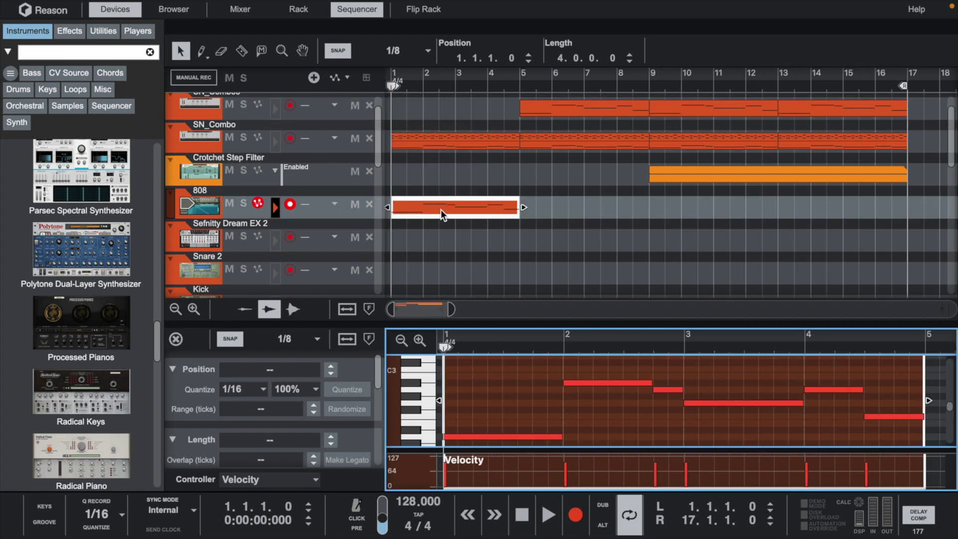
pyautogui.moveTo(569, 108); pyautogui.dragTo(566, 213)
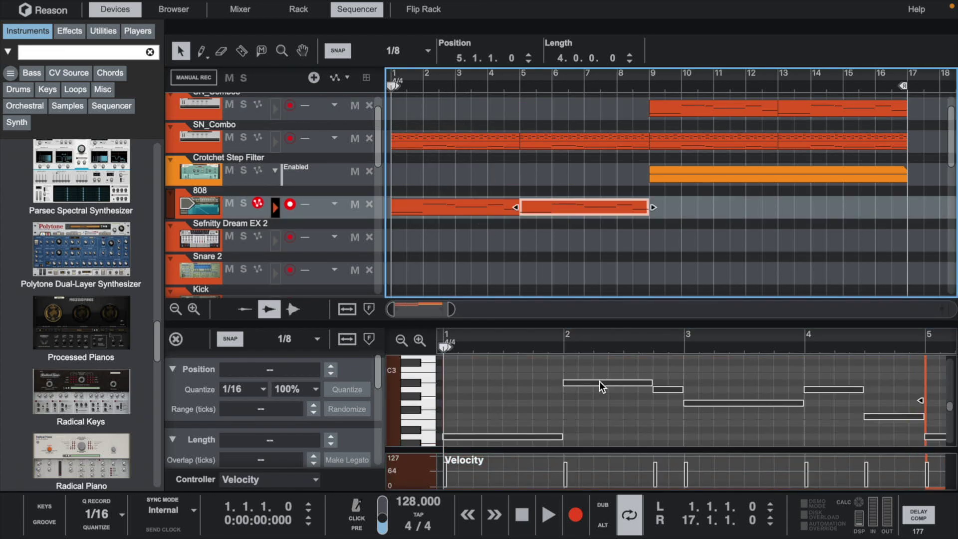
# Transpose all notes in the 808 clip at bar 1 up one octave and play the result
pyautogui.click(599, 383)
pyautogui.moveTo(601, 322); pyautogui.dragTo(601, 235)
pyautogui.press('super+a')
pyautogui.press('super+shift+Up')
pyautogui.scroll(1, 520, 342)
pyautogui.press('space')
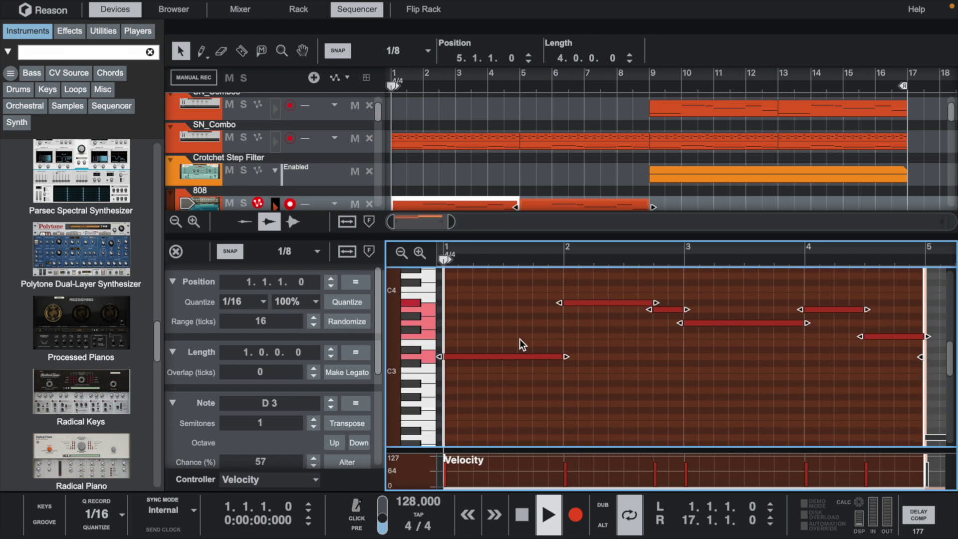
pyautogui.press('space')
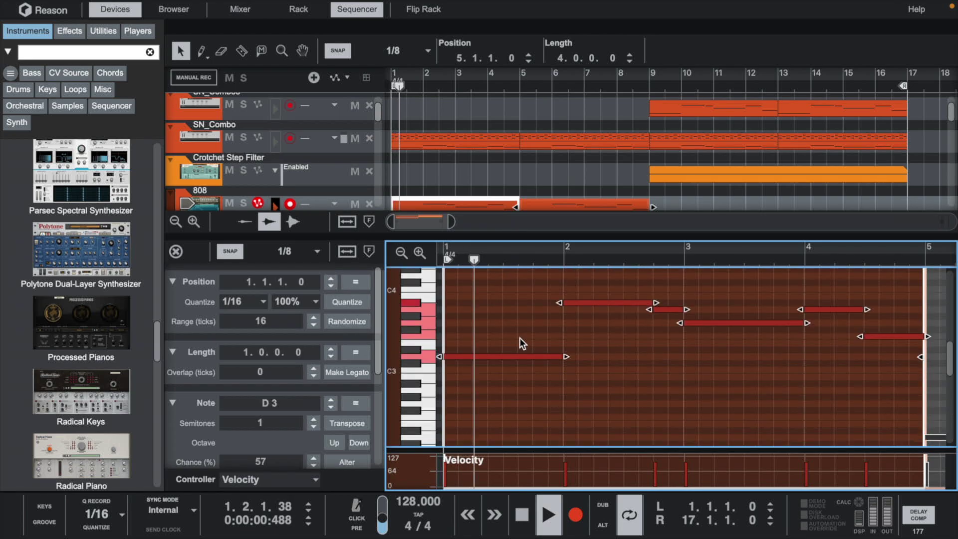
pyautogui.click(570, 331)
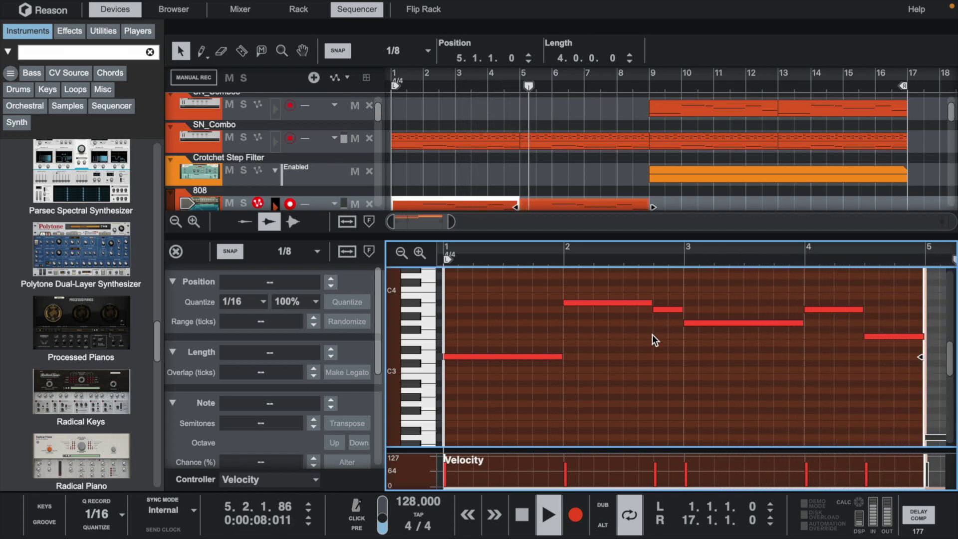
# Split the 808 clip's first two notes on a 1/8 grid and move the boundary between them an eighth note into bar 2
pyautogui.click(282, 251)
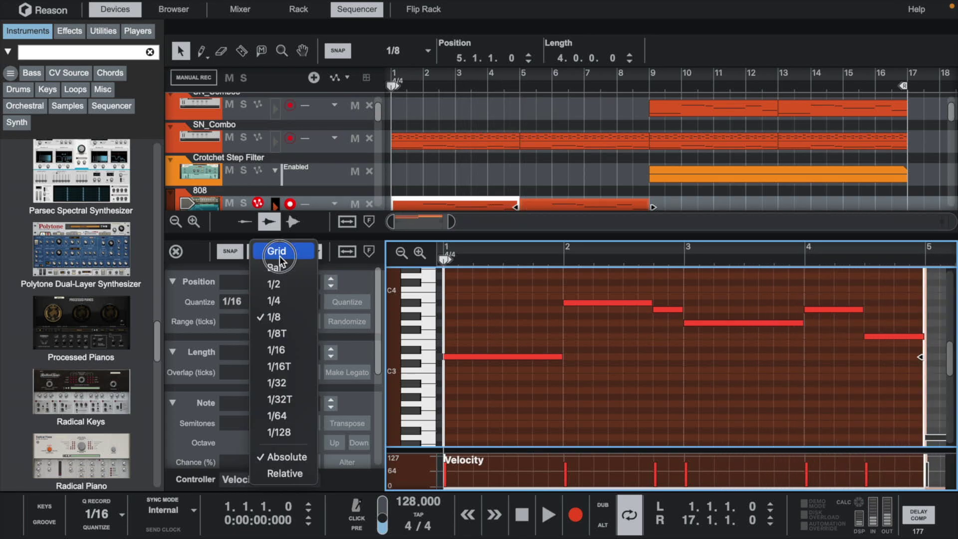
pyautogui.click(277, 316)
pyautogui.press('r')
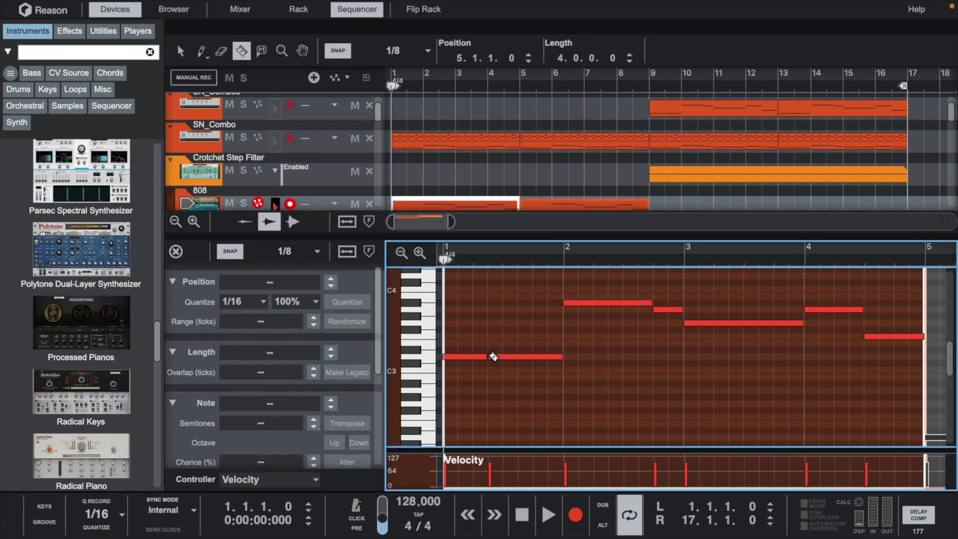
pyautogui.click(590, 302)
pyautogui.press('q')
pyautogui.doubleClick(570, 304)
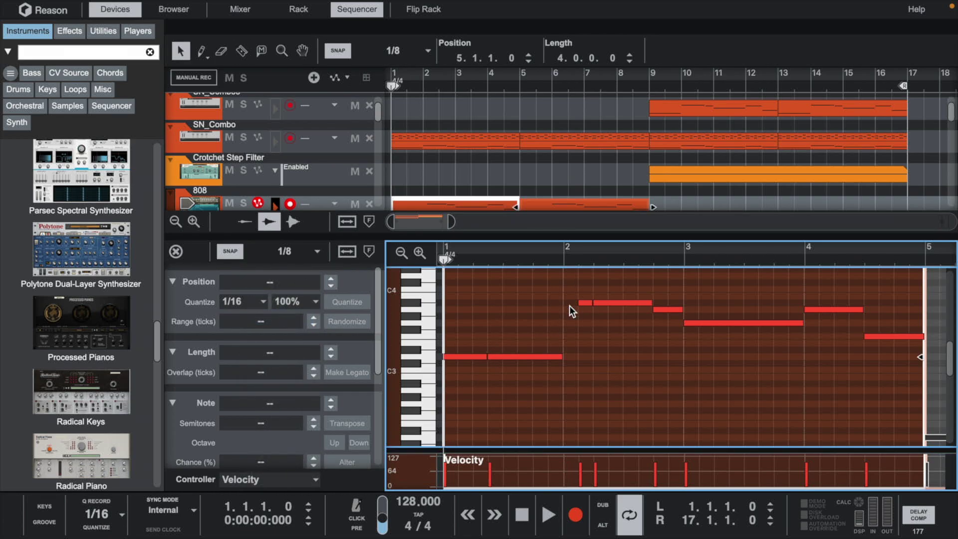
pyautogui.moveTo(546, 339); pyautogui.dragTo(567, 357)
pyautogui.press('space')
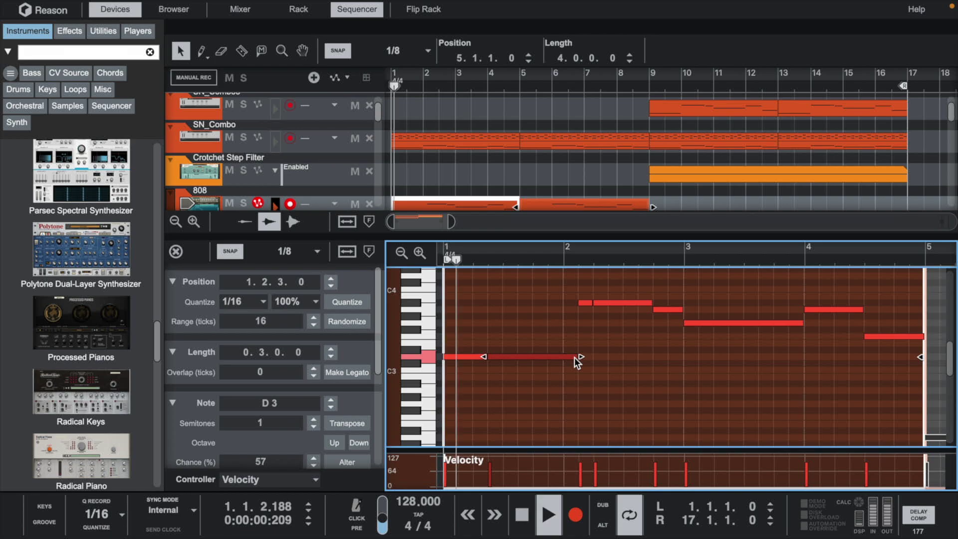
# Split off the end of bar 2's long A#3 note, extend it by a sixteenth, and trim and split the following note on a 1/16 grid
pyautogui.press('r')
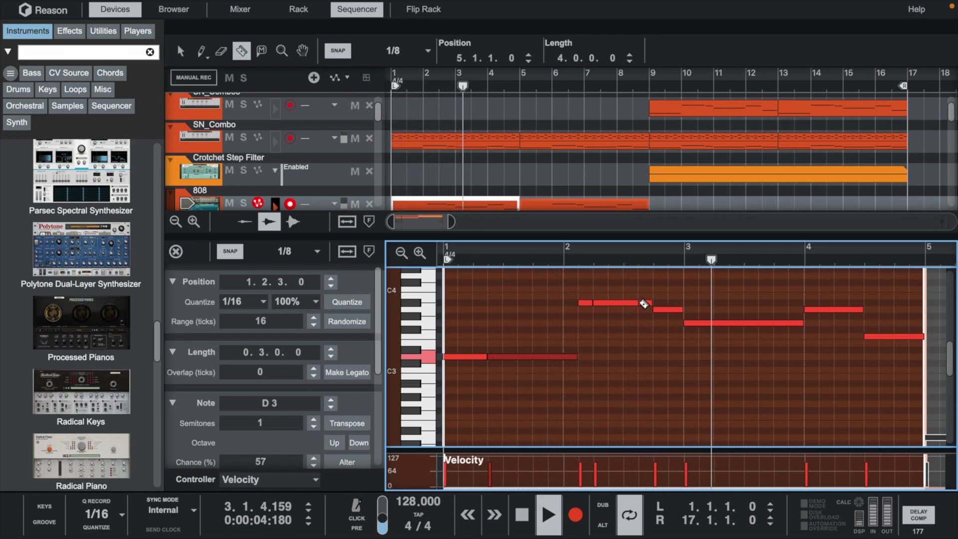
pyautogui.press('space')
pyautogui.click(639, 303)
pyautogui.press('q')
pyautogui.click(665, 311)
pyautogui.click(277, 252)
pyautogui.moveTo(665, 313); pyautogui.dragTo(660, 303)
pyautogui.click(277, 351)
pyautogui.click(669, 310)
pyautogui.press('q')
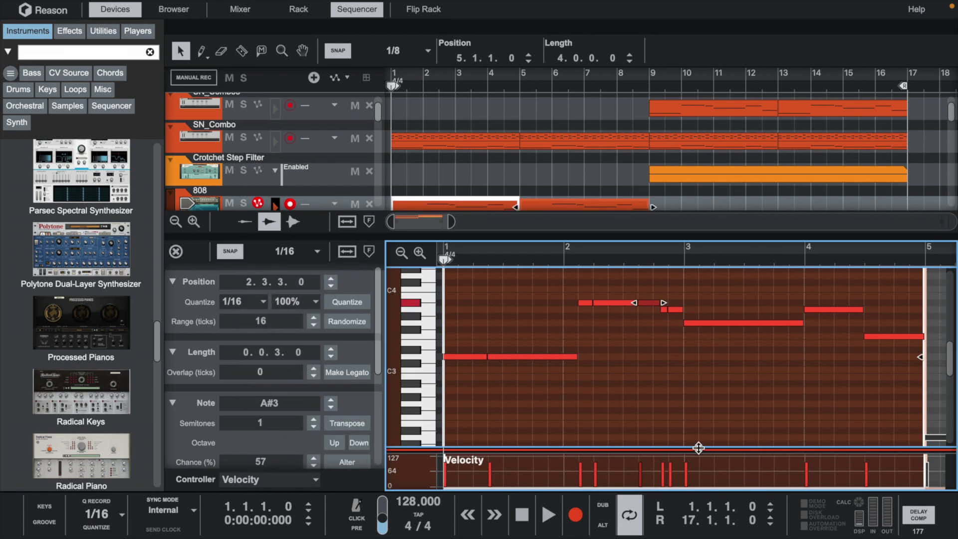
# Raise the velocity of all notes in the 808 clip to maximum and play the result
pyautogui.press('w')
pyautogui.moveTo(441, 455); pyautogui.dragTo(878, 454)
pyautogui.press('space')
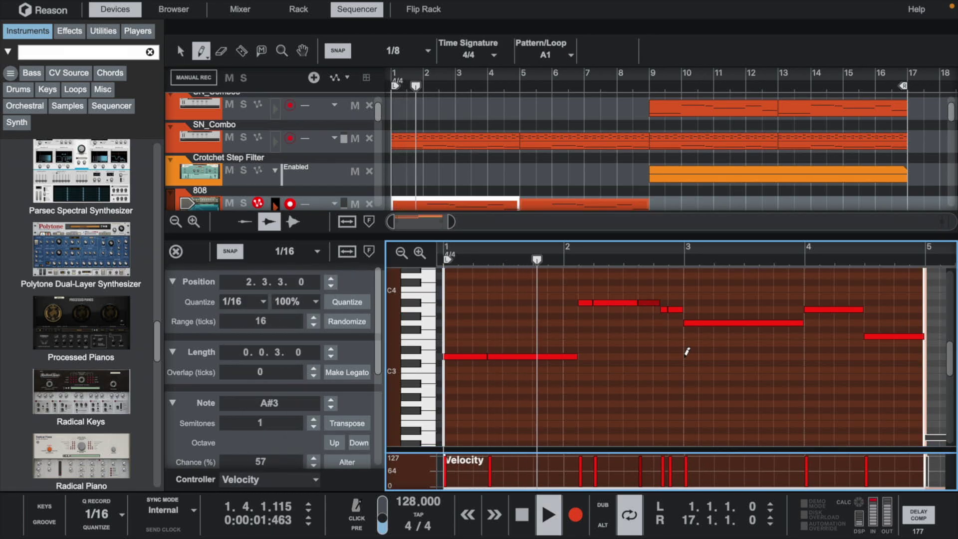
# Split the long bar 3 note of the 808 clip after one and a half beats during playback
pyautogui.press('r')
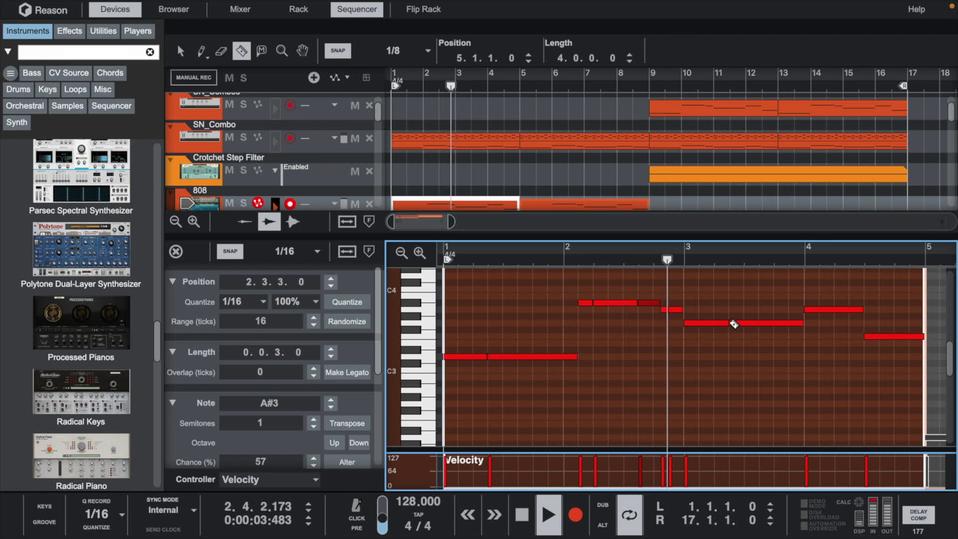
pyautogui.click(732, 324)
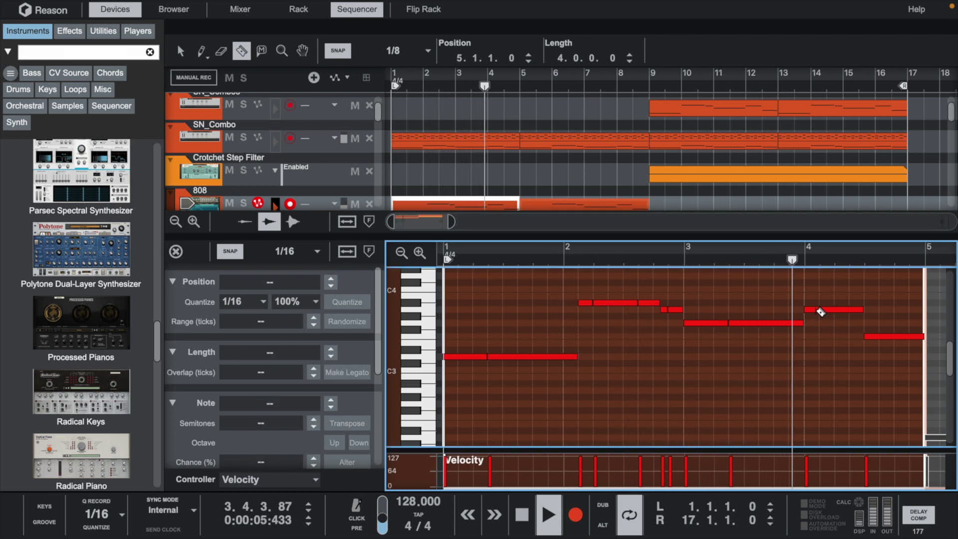
pyautogui.press('space')
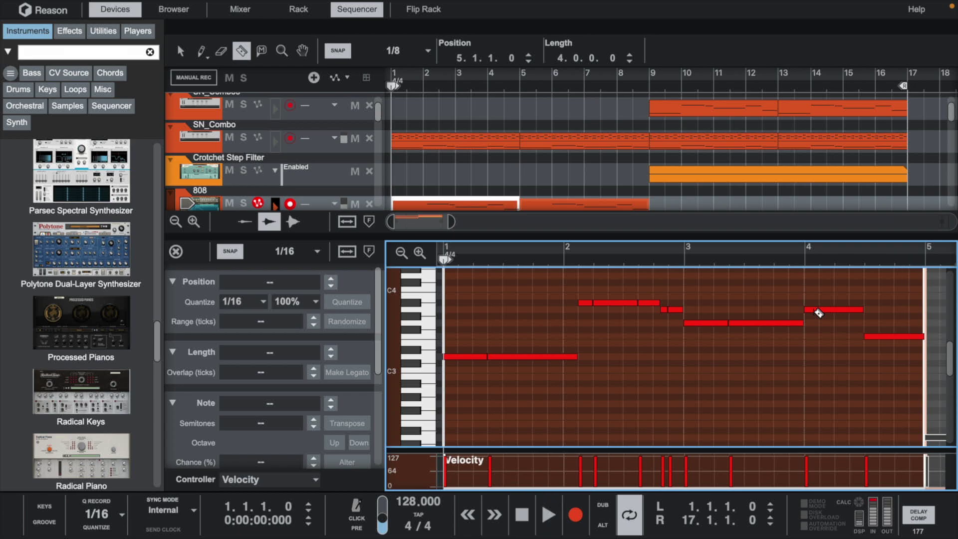
# Start the two bar 4 notes of the 808 clip an eighth later and split both into shorter repeated notes
pyautogui.press('q')
pyautogui.click(808, 310)
pyautogui.click(817, 330)
pyautogui.press('r')
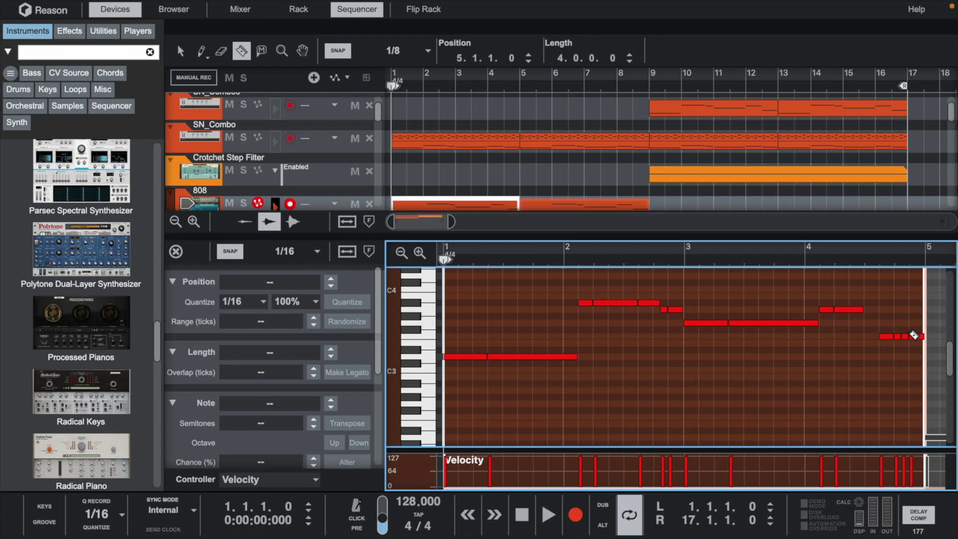
# Repeat the edited 808 clip at bar 5 and join the two clips into one eight-bar clip
pyautogui.scroll(-3, 617, 158)
pyautogui.press('space')
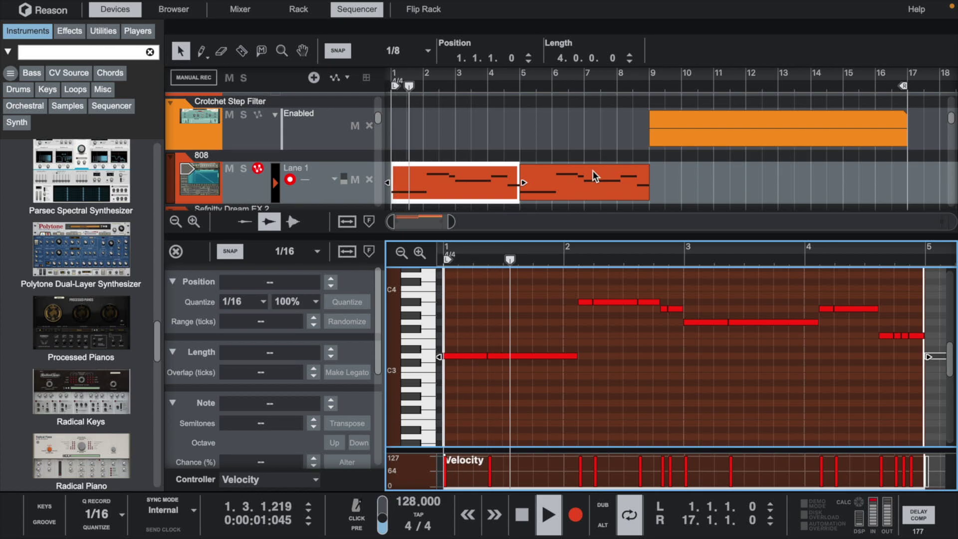
pyautogui.click(717, 187)
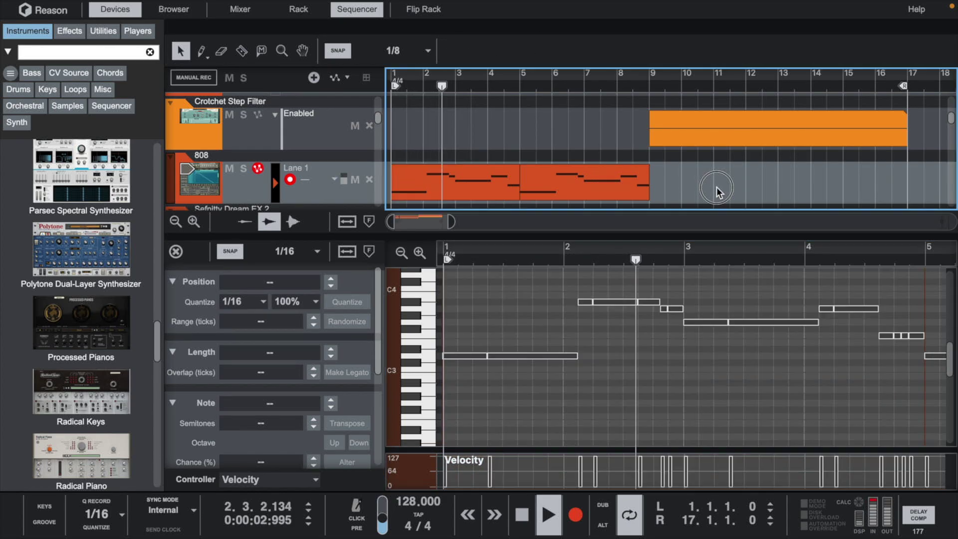
pyautogui.moveTo(716, 187); pyautogui.dragTo(387, 149)
pyautogui.rightClick(424, 187)
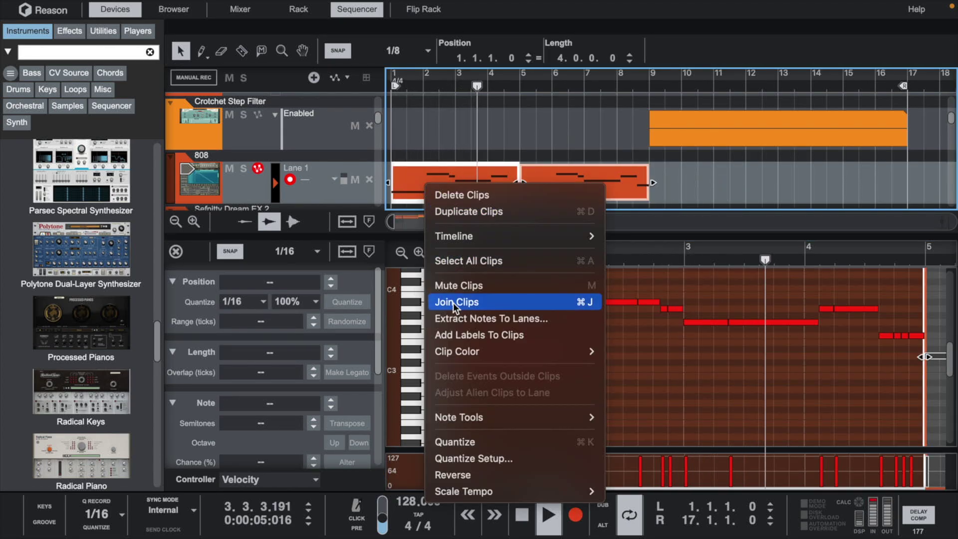
pyautogui.click(454, 303)
# Check the joined 808 clip's notes through bar 8, close the note editor and follow the playback in the arrangement
pyautogui.click(670, 315)
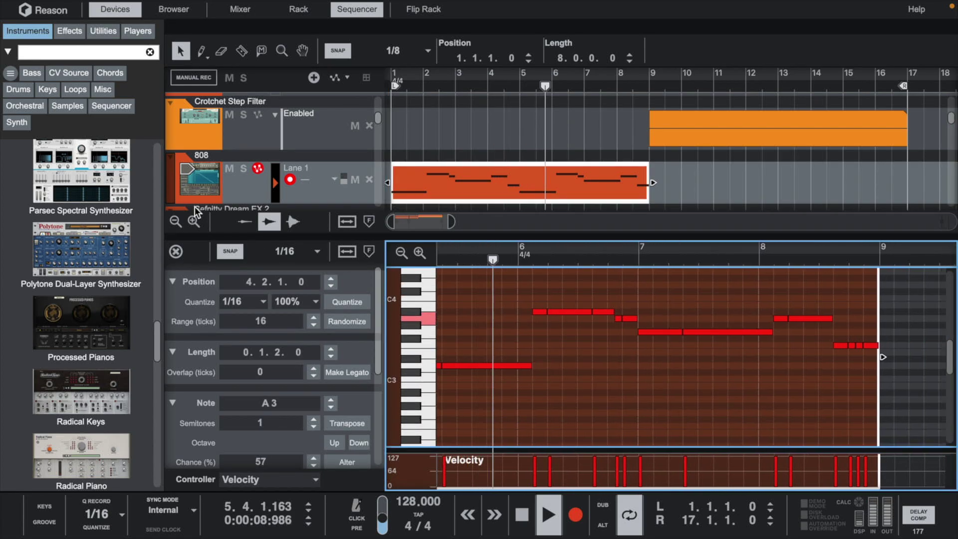
pyautogui.hscroll(2, 549, 289)
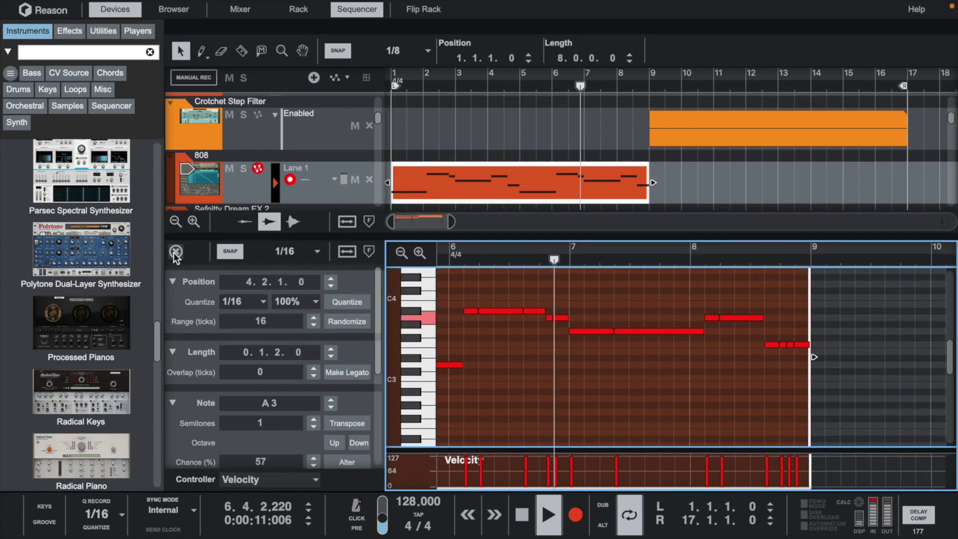
pyautogui.click(175, 252)
pyautogui.scroll(3, 571, 223)
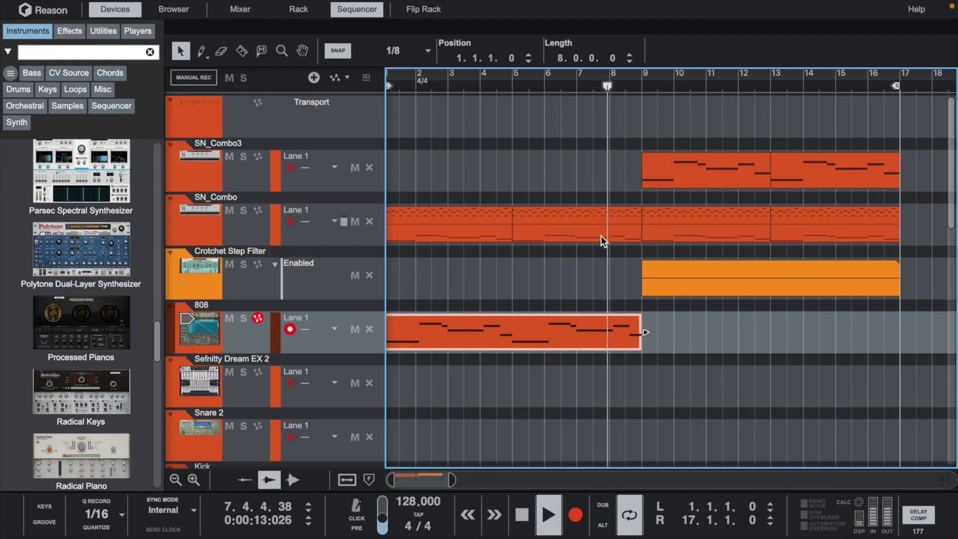
pyautogui.click(615, 261)
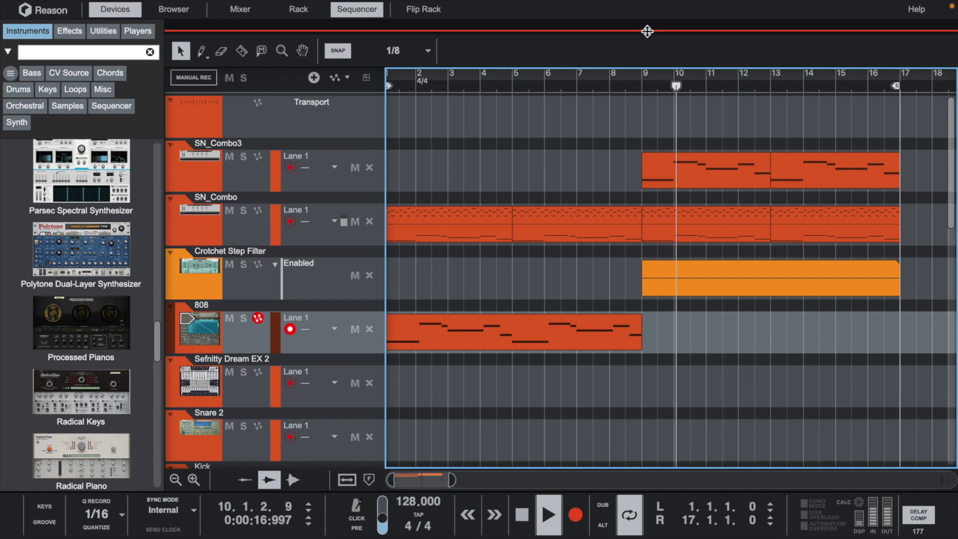
# Show the mixer above the sequencer and inspect the 808 channel's filters and Spectrum EQ curve
pyautogui.moveTo(647, 31); pyautogui.dragTo(619, 256)
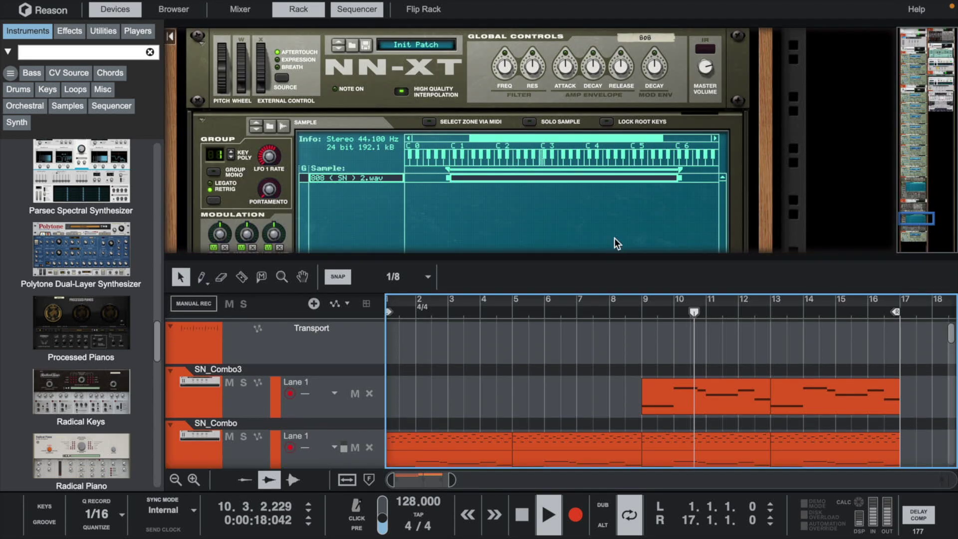
pyautogui.click(240, 9)
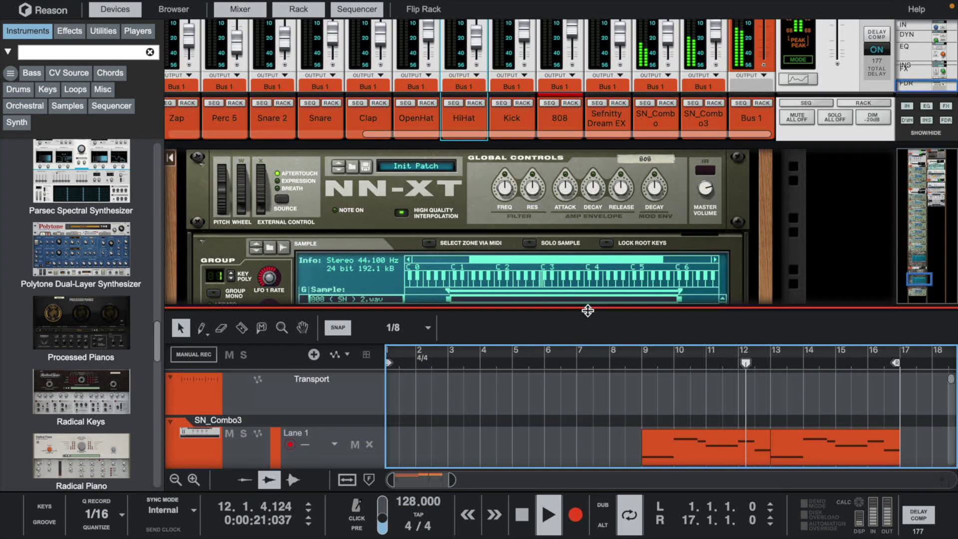
pyautogui.moveTo(589, 308); pyautogui.dragTo(601, 227)
pyautogui.moveTo(630, 146); pyautogui.dragTo(613, 200)
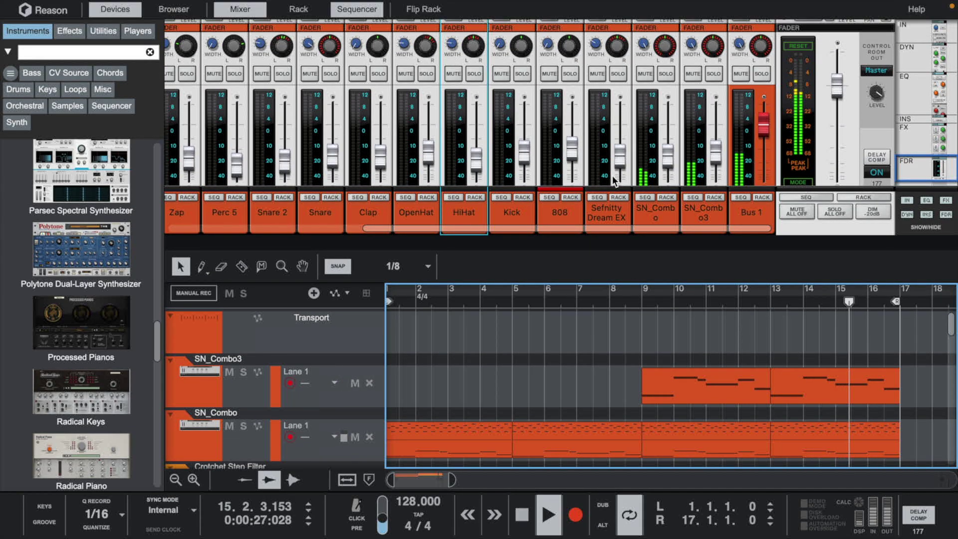
pyautogui.scroll(-3, 574, 345)
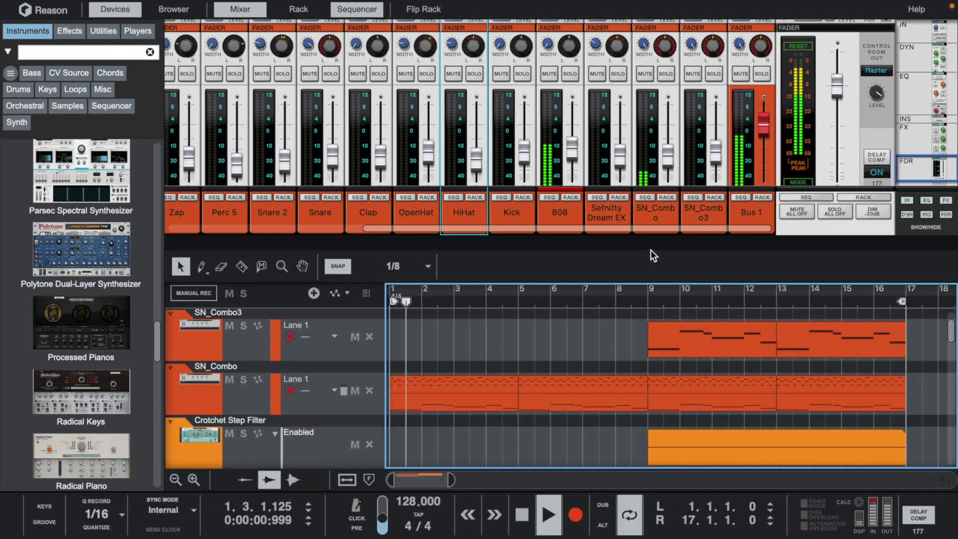
pyautogui.scroll(10, 576, 153)
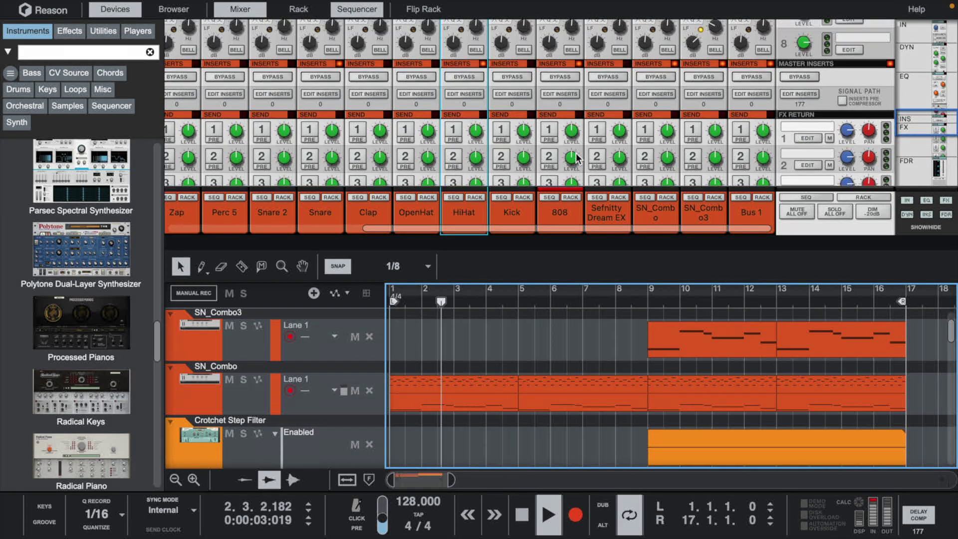
pyautogui.scroll(5, 577, 158)
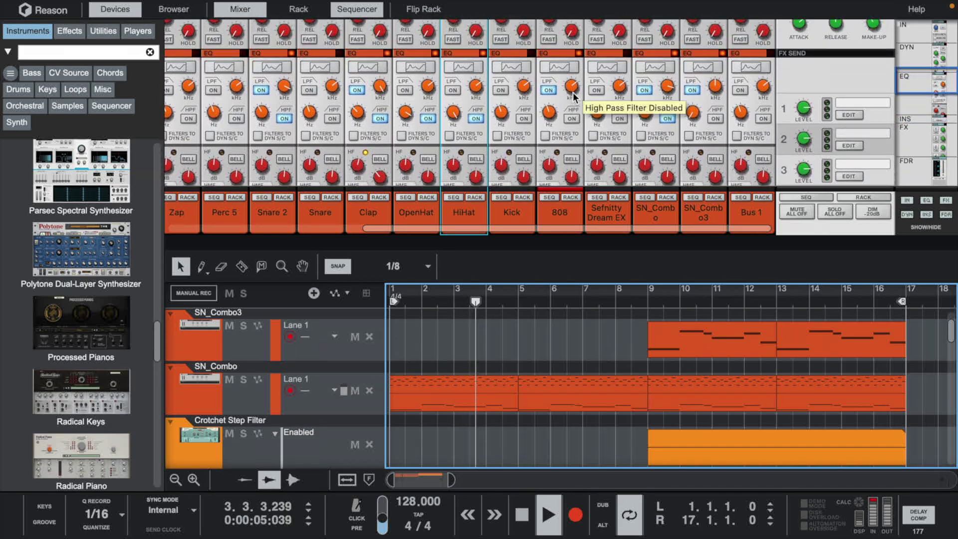
pyautogui.click(571, 76)
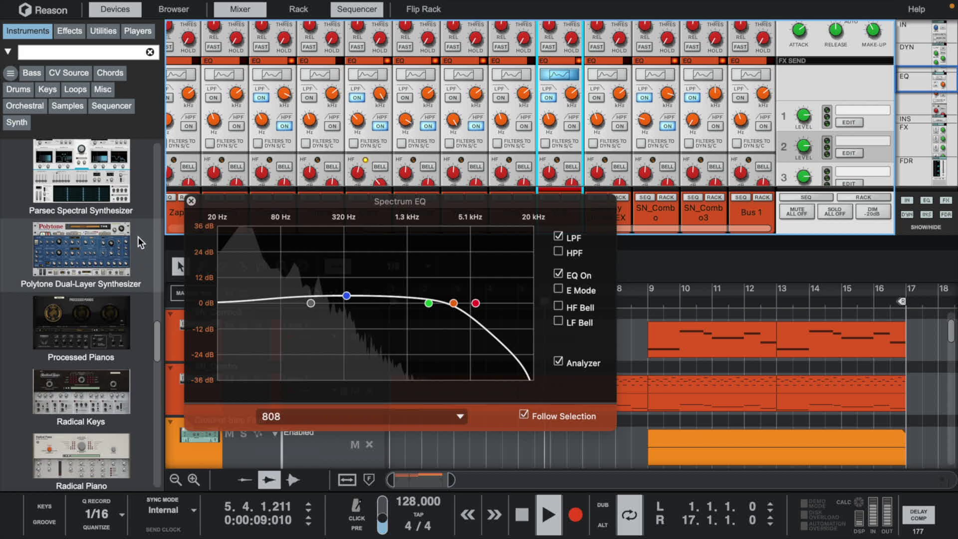
pyautogui.click(191, 201)
pyautogui.scroll(-10, 496, 121)
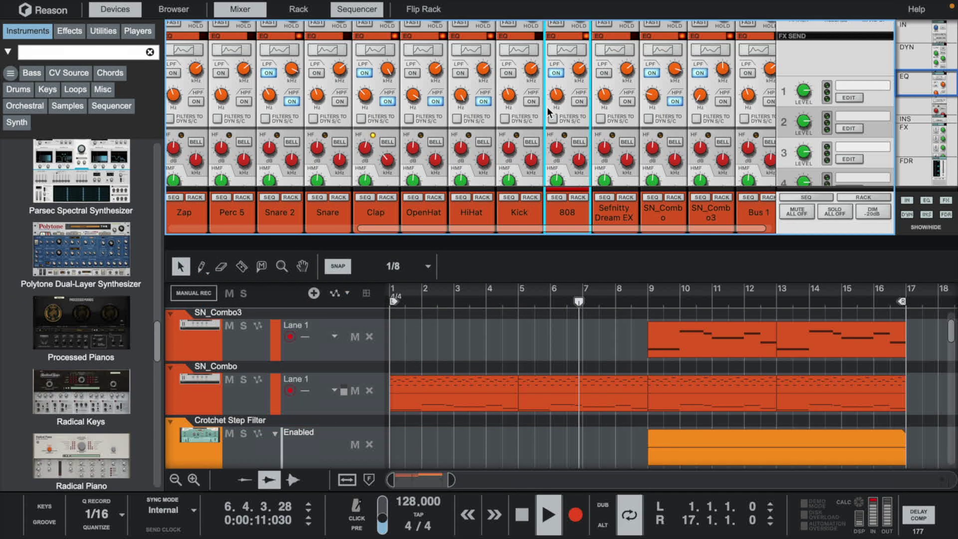
# Bring up the 808 channel's NN-XT sampler in the rack and examine its settings
pyautogui.click(576, 195)
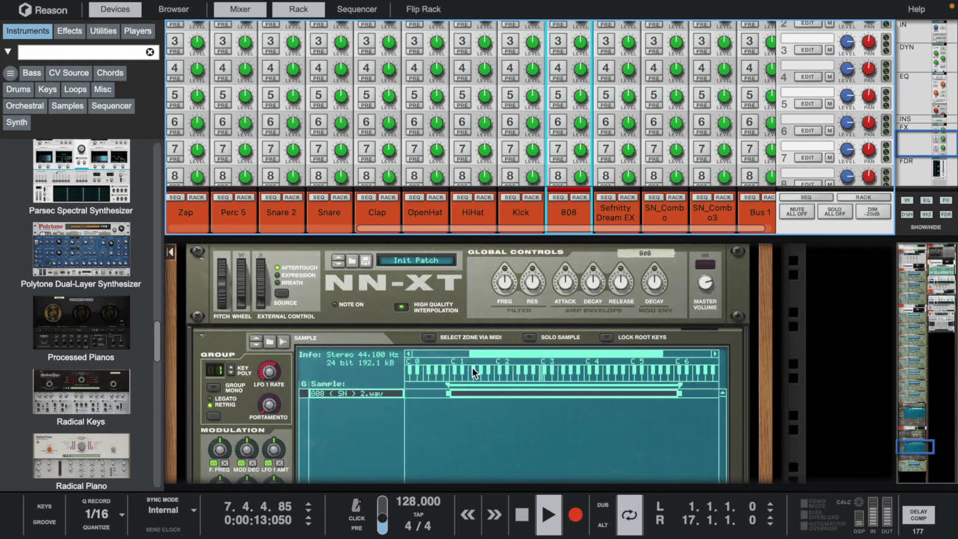
pyautogui.scroll(-5, 661, 399)
pyautogui.scroll(-2, 662, 399)
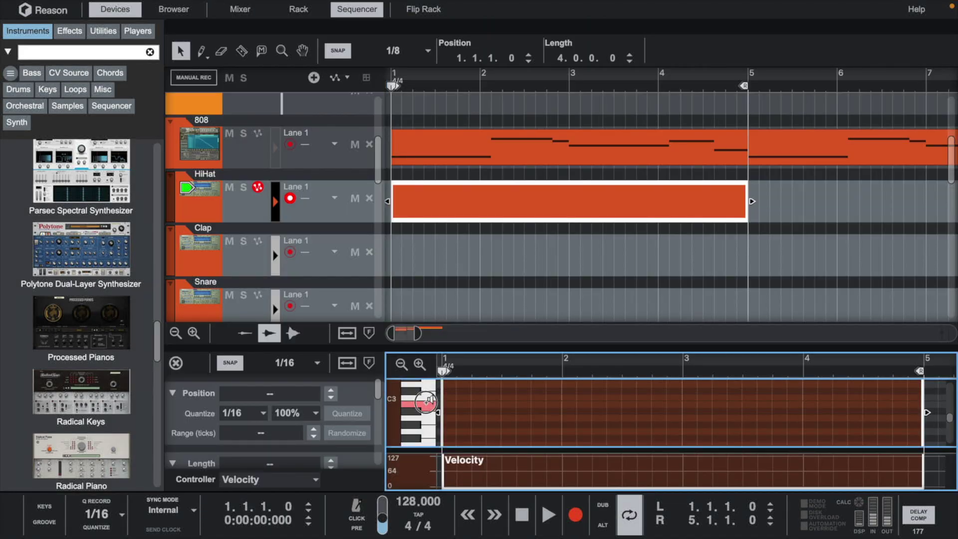
# Fill the four-bar HiHat clip with 1/8 notes on C3, raise their velocities to maximum and play the loop
pyautogui.press('e')
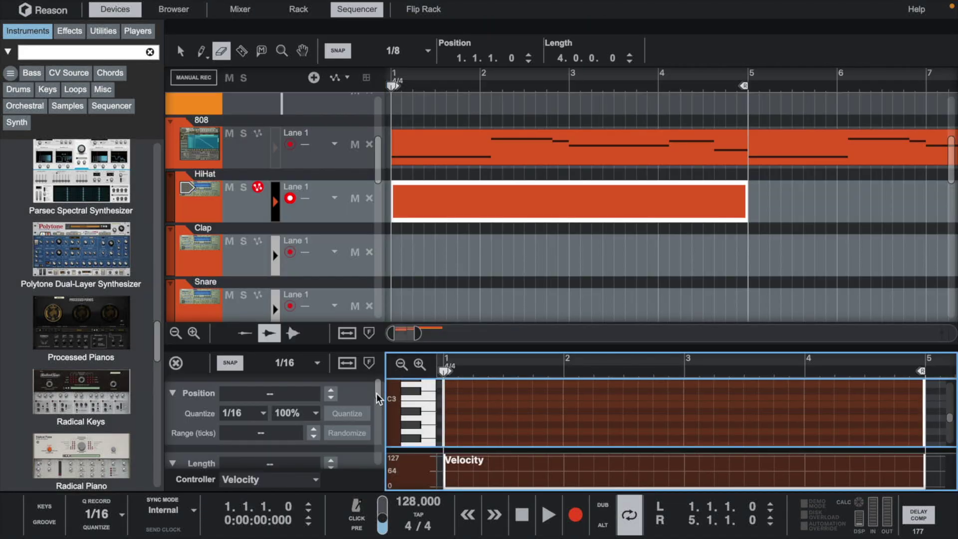
pyautogui.click(289, 369)
pyautogui.click(285, 426)
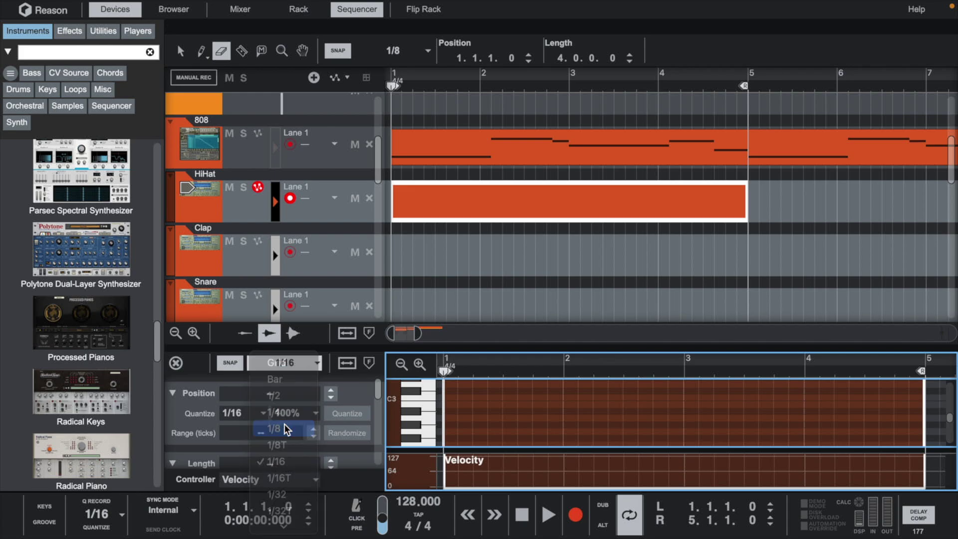
pyautogui.press('q')
pyautogui.press('d')
pyautogui.moveTo(448, 397); pyautogui.dragTo(909, 397)
pyautogui.moveTo(913, 470); pyautogui.dragTo(315, 424)
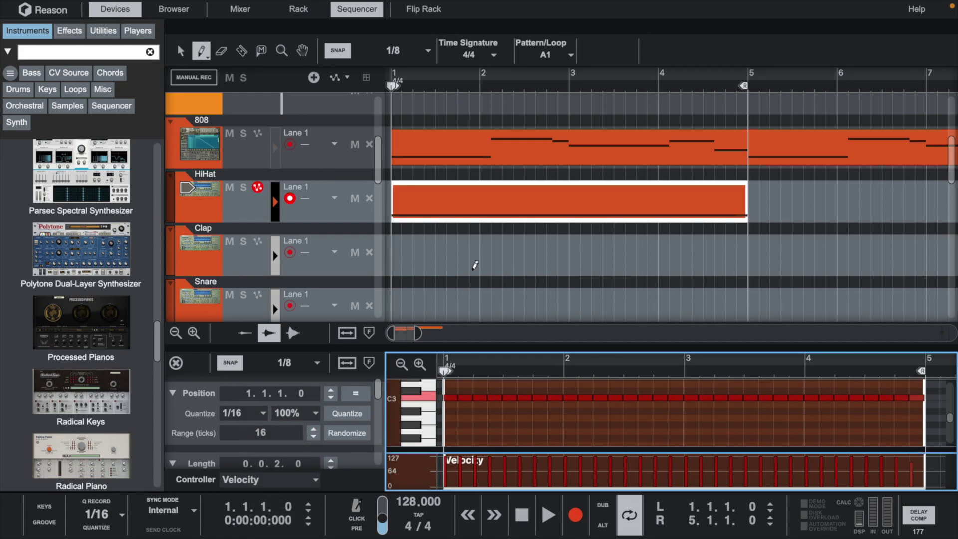
pyautogui.press('space')
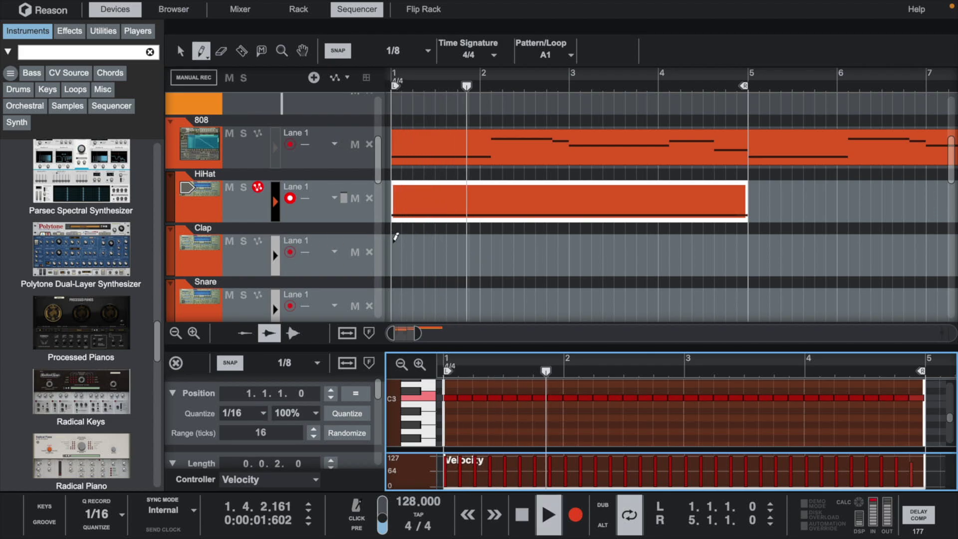
# Draw a one-bar Clap clip at bar 1 and add an eighth note on C3 at beat 3
pyautogui.moveTo(395, 237); pyautogui.dragTo(479, 246)
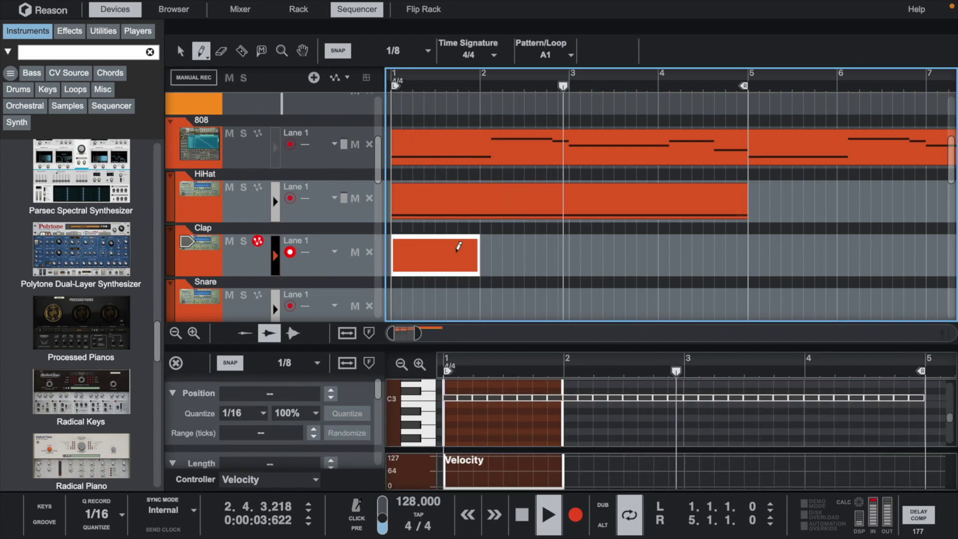
pyautogui.click(433, 394)
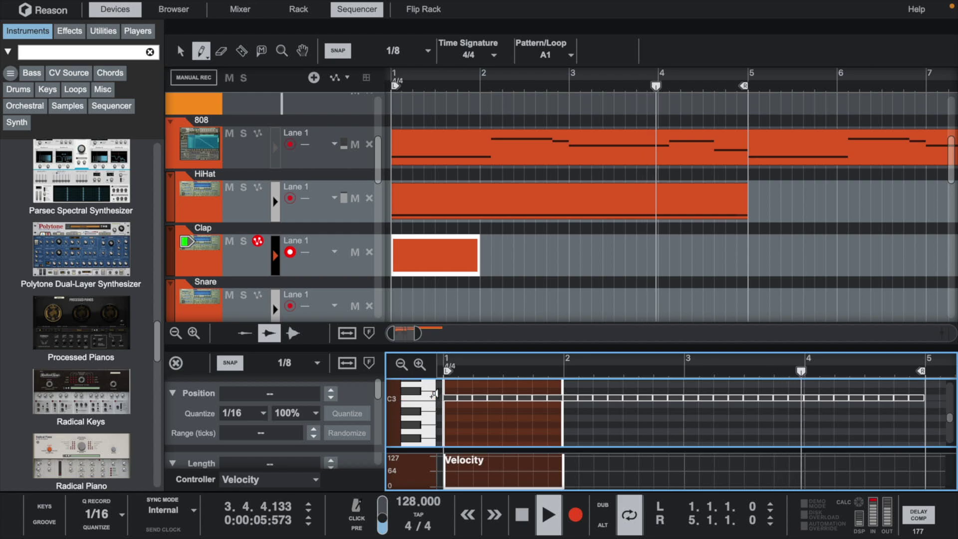
pyautogui.click(508, 398)
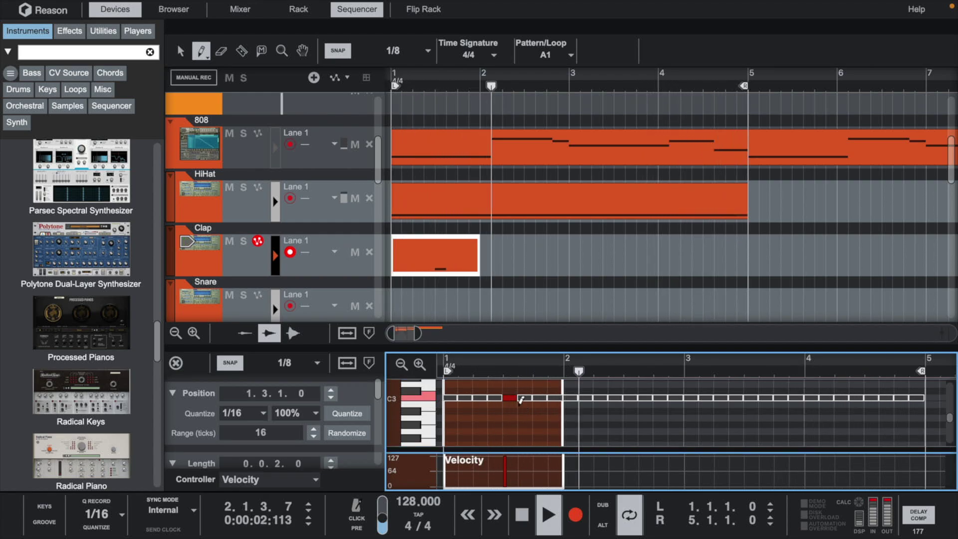
# Duplicate the one-bar Clap clip three times so the pattern fills bars 1 to 4
pyautogui.press('q')
pyautogui.click(446, 259)
pyautogui.hotkey('ctrl', 'd')
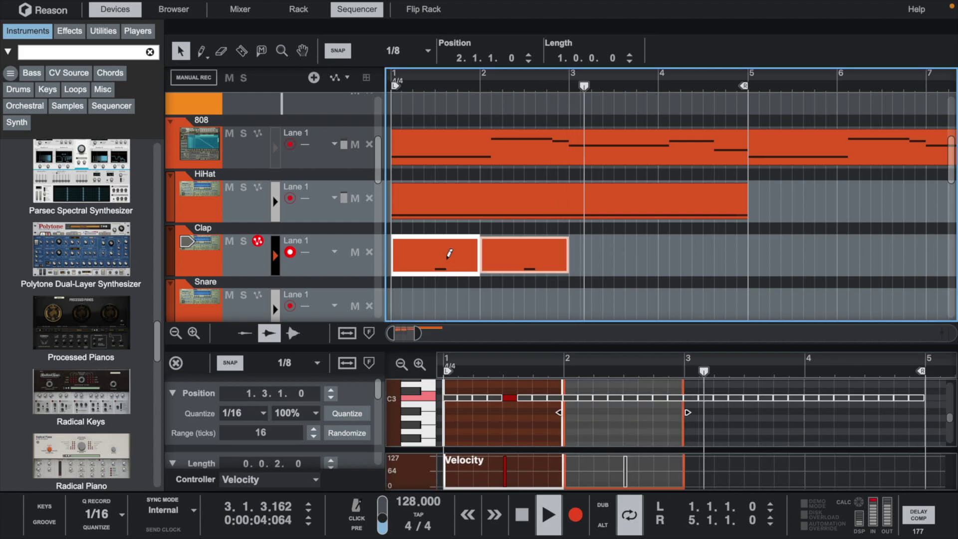
pyautogui.hotkey('ctrl', 'd')
pyautogui.hotkey('ctrl', 'd')
# In the HiHat clip, set the editor snap to 1/16, lower the 1.2.1 note to E2 and split it into two sixteenths
pyautogui.click(471, 204)
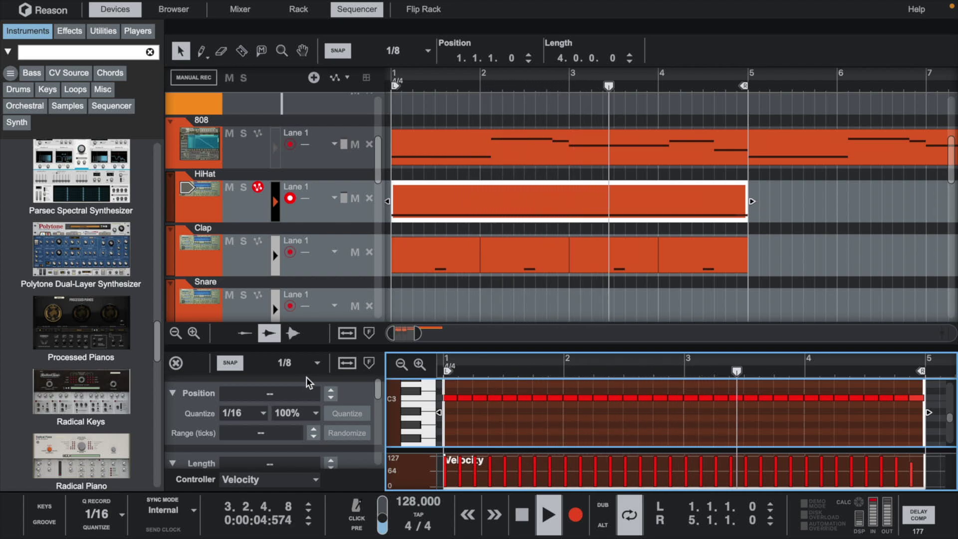
pyautogui.click(293, 366)
pyautogui.click(283, 462)
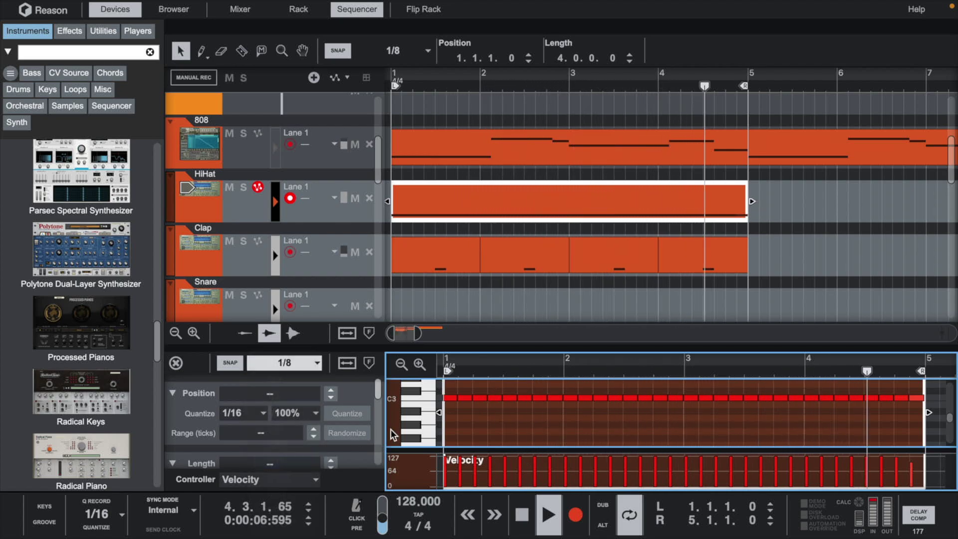
pyautogui.moveTo(480, 397)
pyautogui.mouseDown()
pyautogui.moveTo(473, 433)
pyautogui.moveTo(488, 439)
pyautogui.moveTo(479, 456)
pyautogui.moveTo(484, 391)
pyautogui.mouseUp()
pyautogui.moveTo(504, 348); pyautogui.dragTo(509, 214)
pyautogui.scroll(5, 504, 328)
pyautogui.scroll(-3, 495, 345)
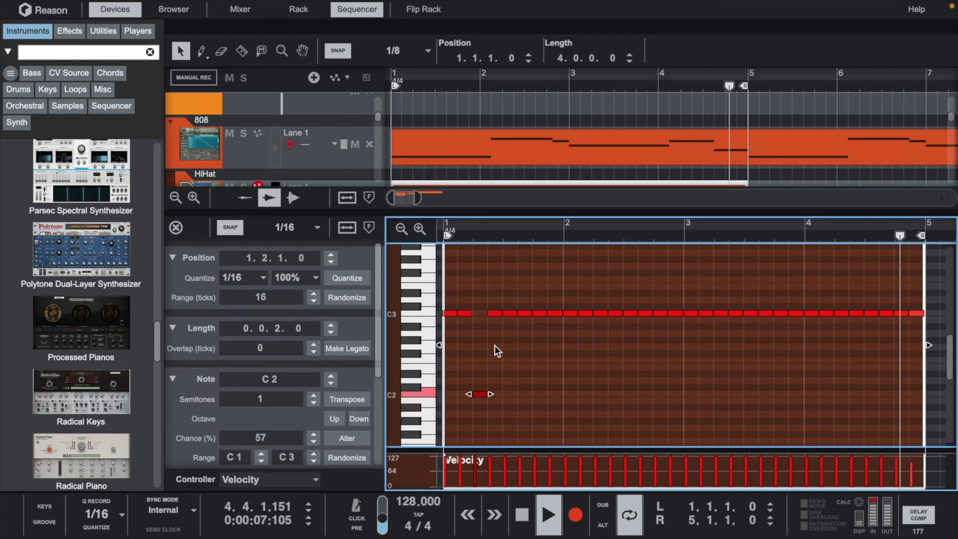
pyautogui.moveTo(482, 347); pyautogui.dragTo(473, 318)
pyautogui.press('super+d')
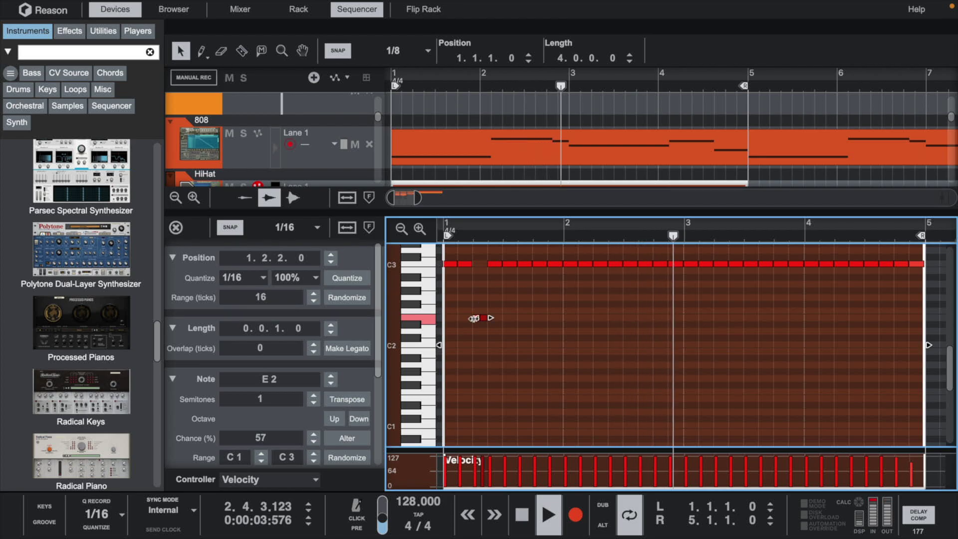
# Replay the loop and lower the HiHat eighth note at 1.2.3 to E2
pyautogui.press('space')
pyautogui.press('space')
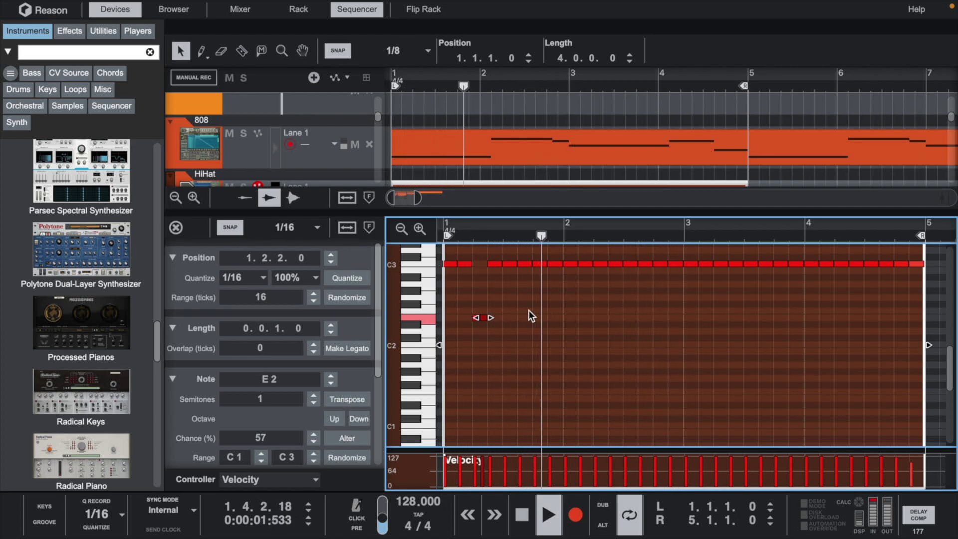
pyautogui.press('space')
pyautogui.moveTo(494, 262); pyautogui.dragTo(498, 319)
pyautogui.press('space')
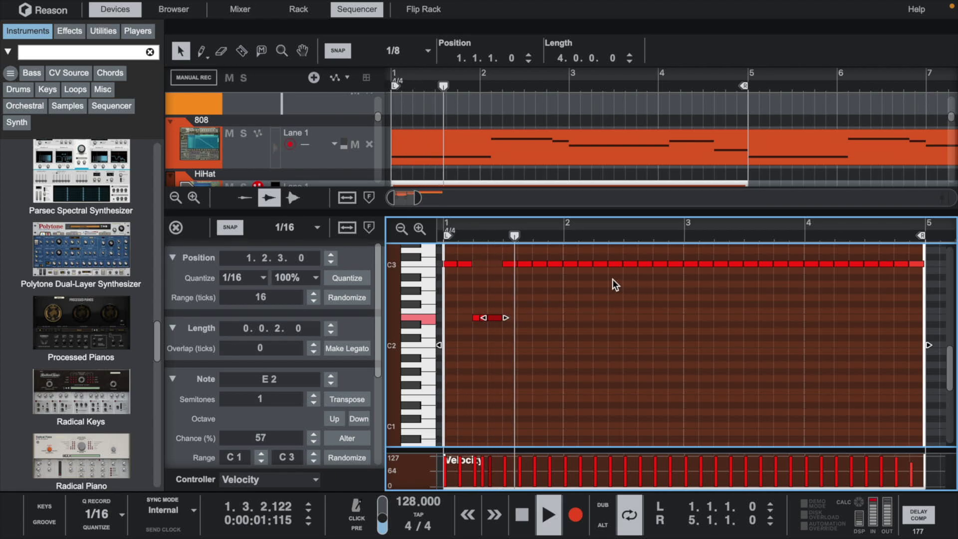
# Replace the two C3 notes on beat 2 of bar 2 with a run of 1/32 notes on F2, using 1/32 snap
pyautogui.moveTo(601, 254); pyautogui.dragTo(631, 277)
pyautogui.press('Delete')
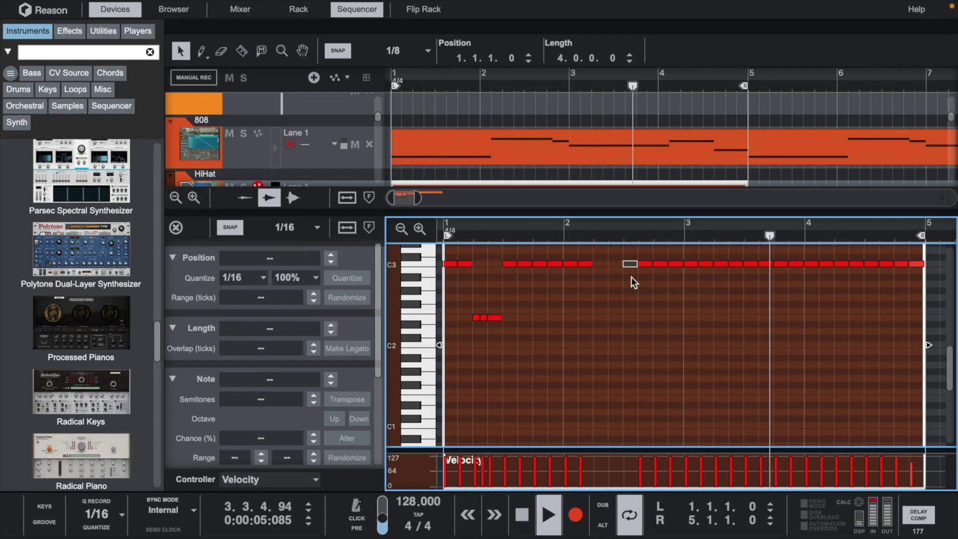
pyautogui.click(302, 227)
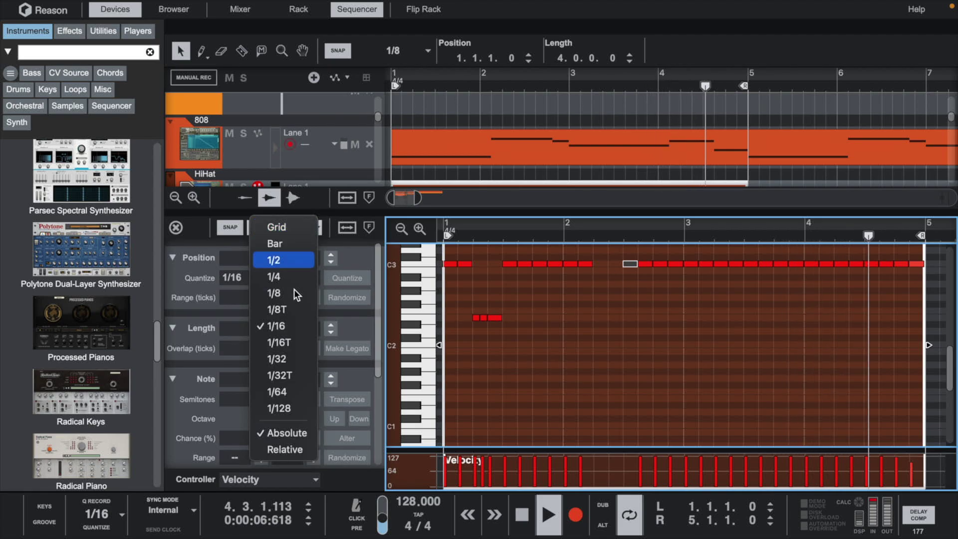
pyautogui.click(286, 359)
pyautogui.press('w')
pyautogui.press('h')
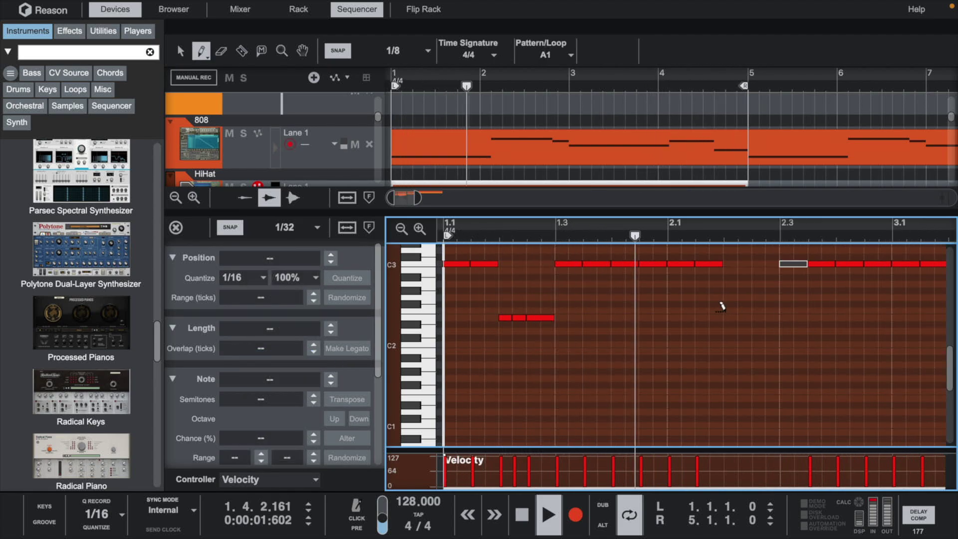
pyautogui.moveTo(724, 310); pyautogui.dragTo(782, 306)
pyautogui.click(683, 223)
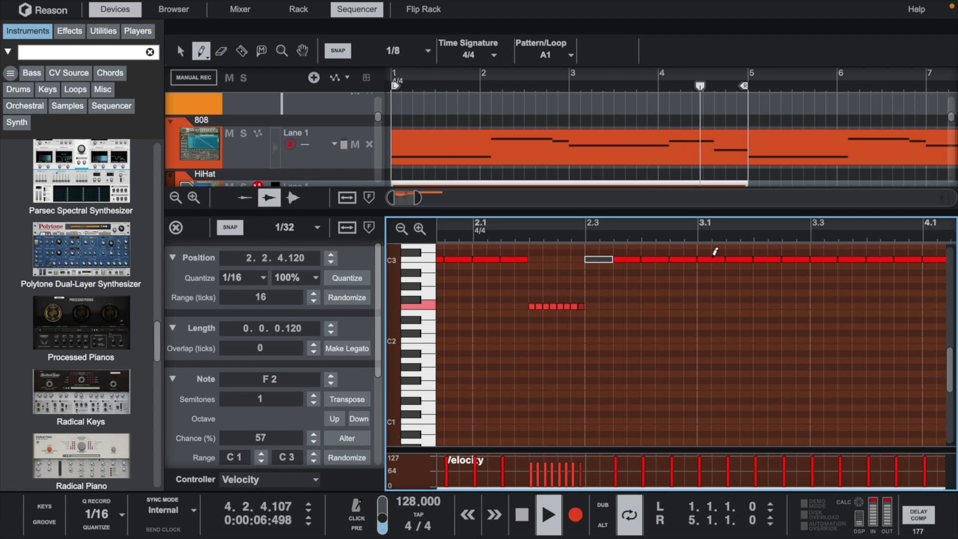
# Split the C3 notes at 3.1.1 and 4.1.1 into sixteenths, and lower the note at 3.2.1 to E2 with shorter repeats
pyautogui.click(711, 260)
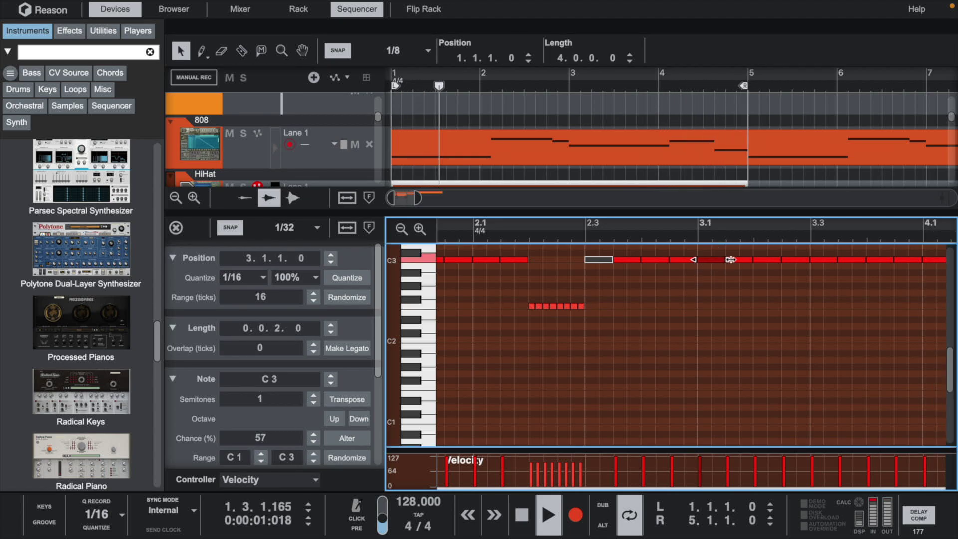
pyautogui.press('super+d')
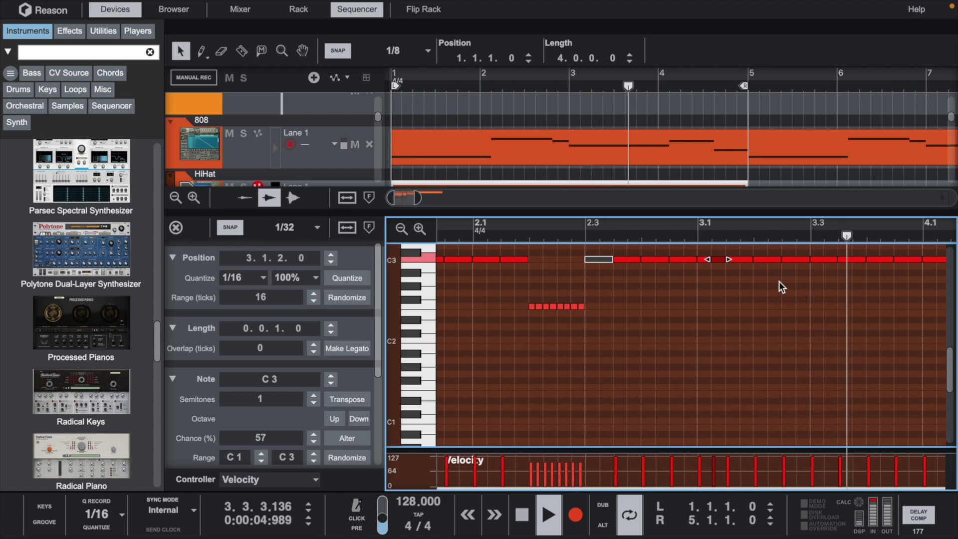
pyautogui.hscroll(1, 780, 271)
pyautogui.scroll(1, 780, 271)
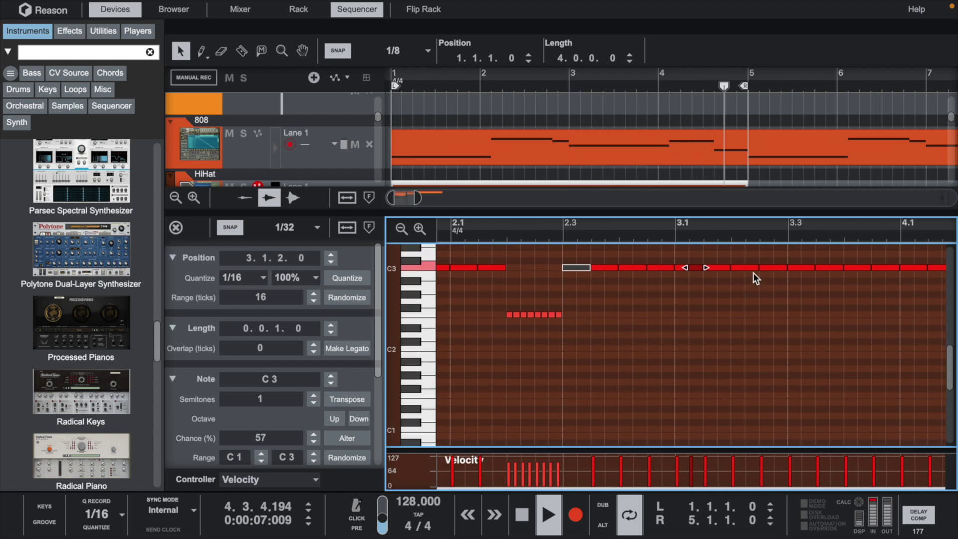
pyautogui.moveTo(753, 268); pyautogui.dragTo(745, 324)
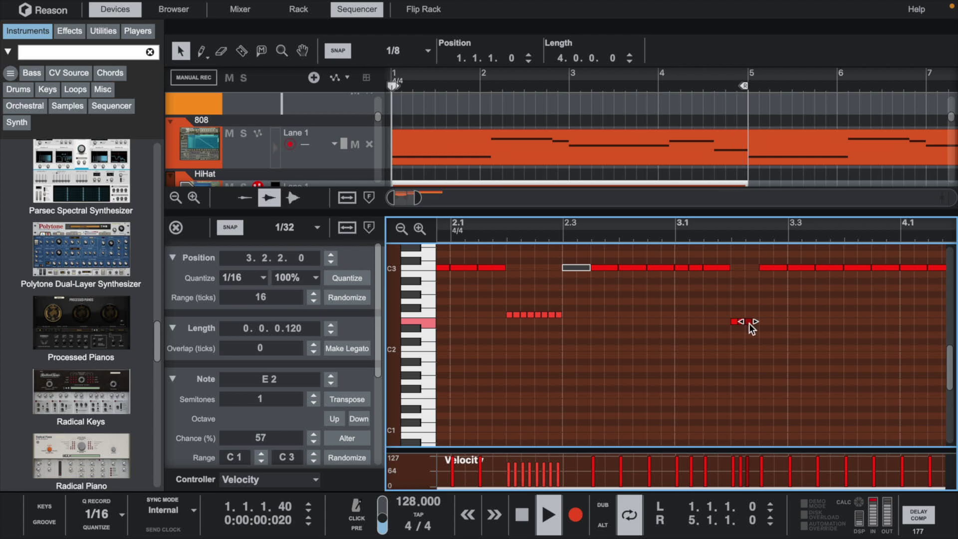
pyautogui.moveTo(794, 254); pyautogui.dragTo(783, 254)
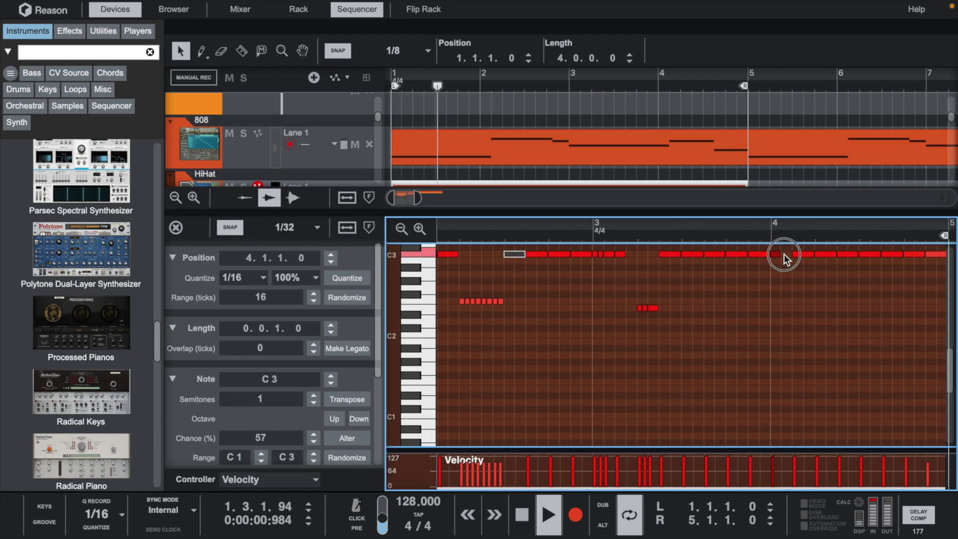
pyautogui.keyDown('super'); pyautogui.click(785, 254); pyautogui.keyUp('super')
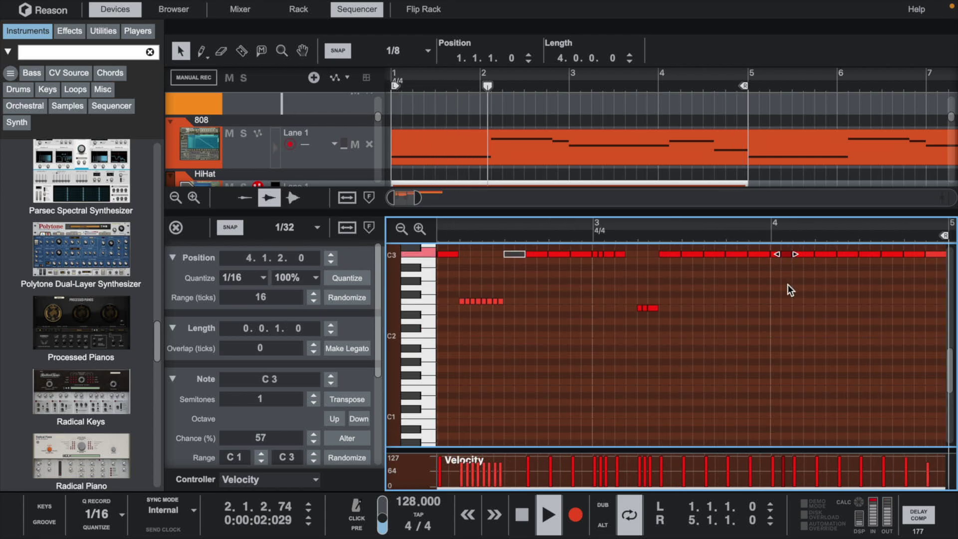
# Replace the two C3 notes on beat 2 of bar 4 with a 1/32 run on E2 that has falling velocities
pyautogui.hscroll(2, 788, 284)
pyautogui.scroll(1, 768, 281)
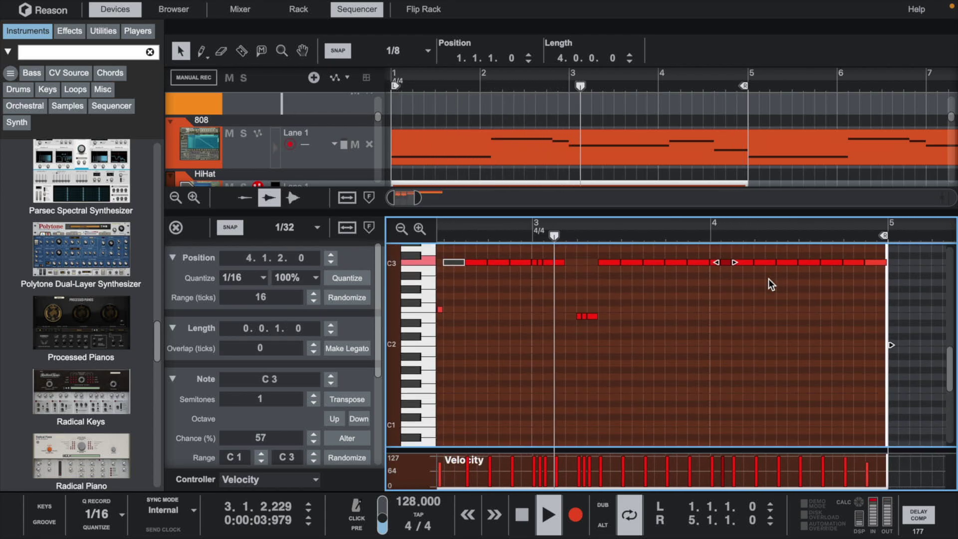
pyautogui.scroll(2, 768, 284)
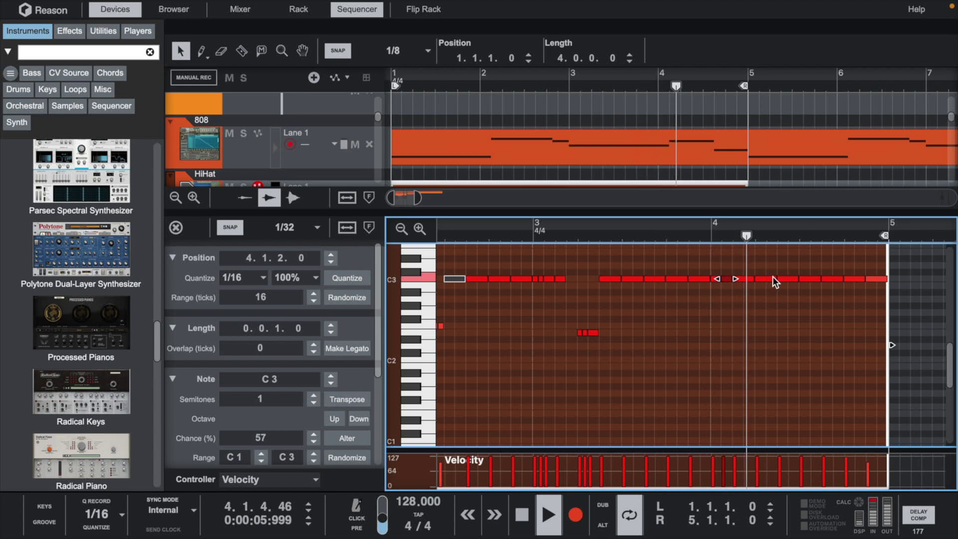
pyautogui.doubleClick(784, 274)
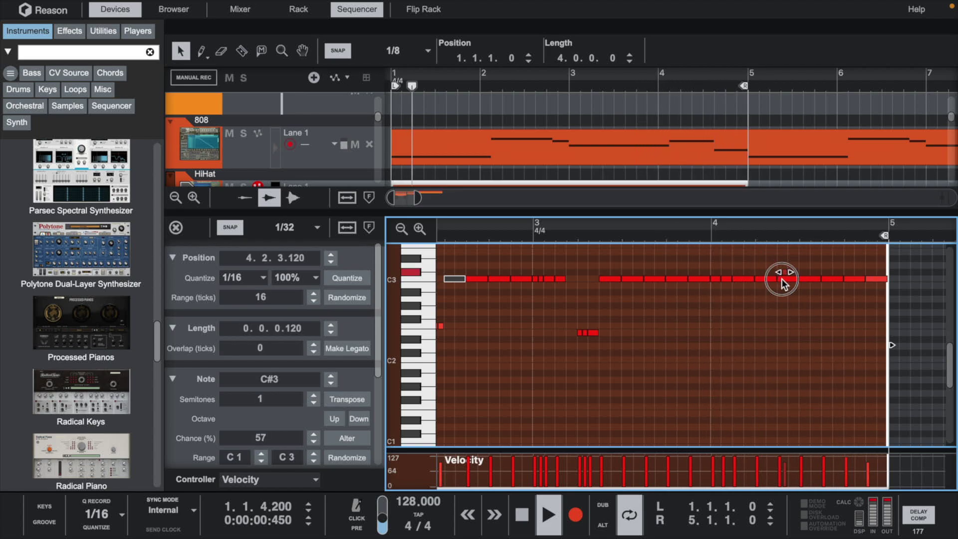
pyautogui.doubleClick(781, 279)
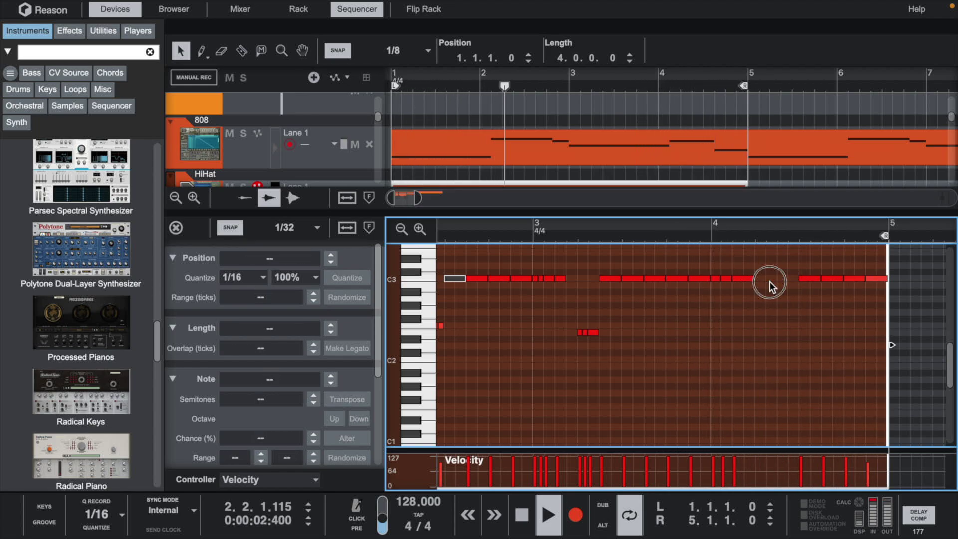
pyautogui.press('w')
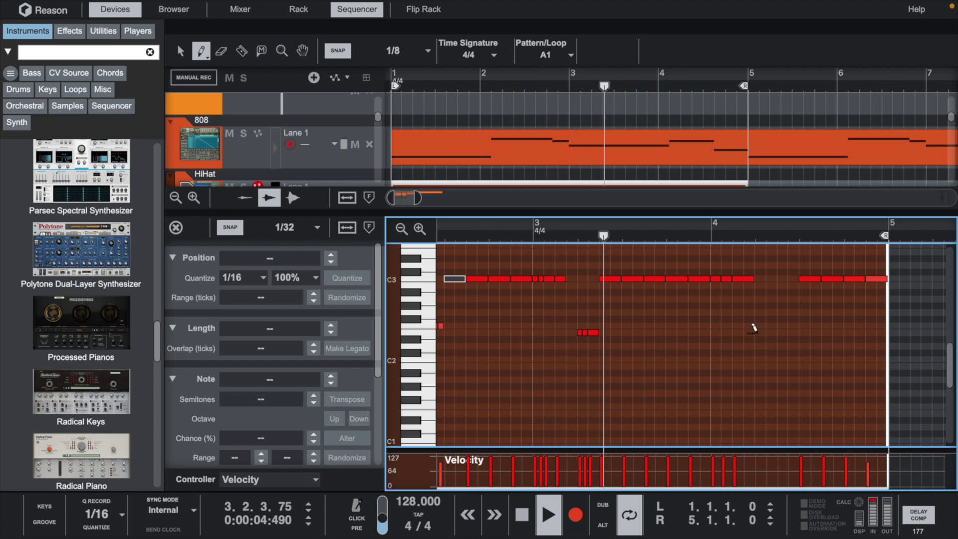
pyautogui.moveTo(756, 332); pyautogui.dragTo(799, 327)
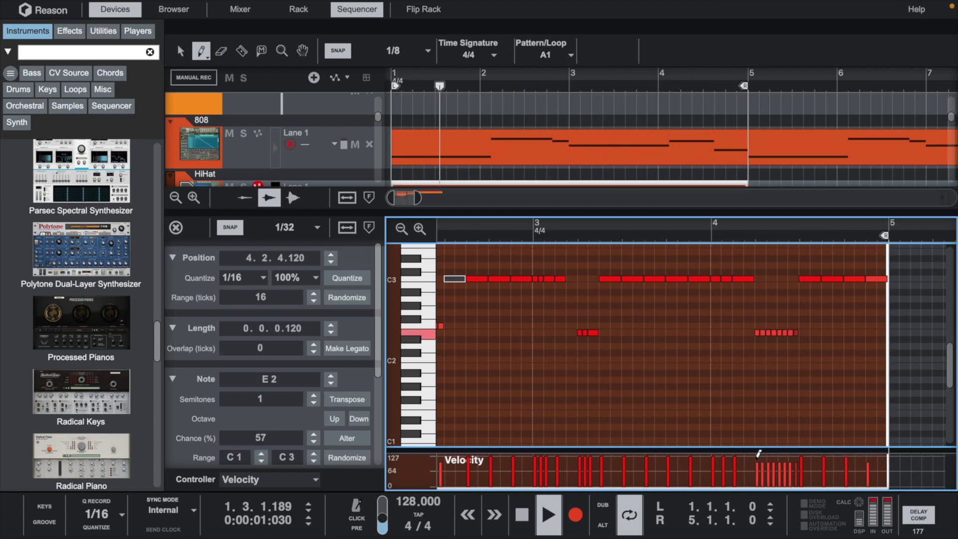
pyautogui.moveTo(756, 454); pyautogui.dragTo(798, 495)
# Taper the velocities of the 1/32 run in bar 2 downward and play back the loop briefly
pyautogui.hscroll(-4, 584, 454)
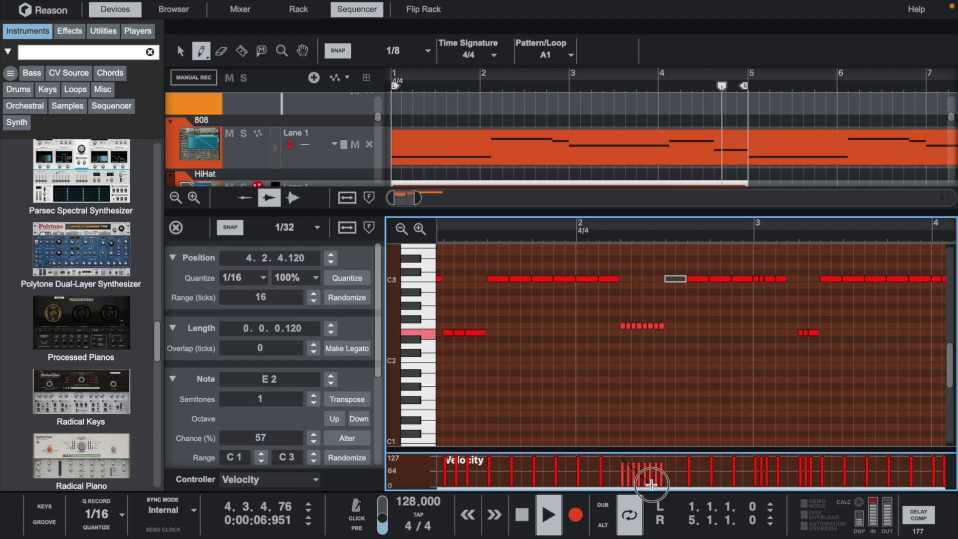
pyautogui.moveTo(666, 487); pyautogui.dragTo(666, 487)
pyautogui.press('space')
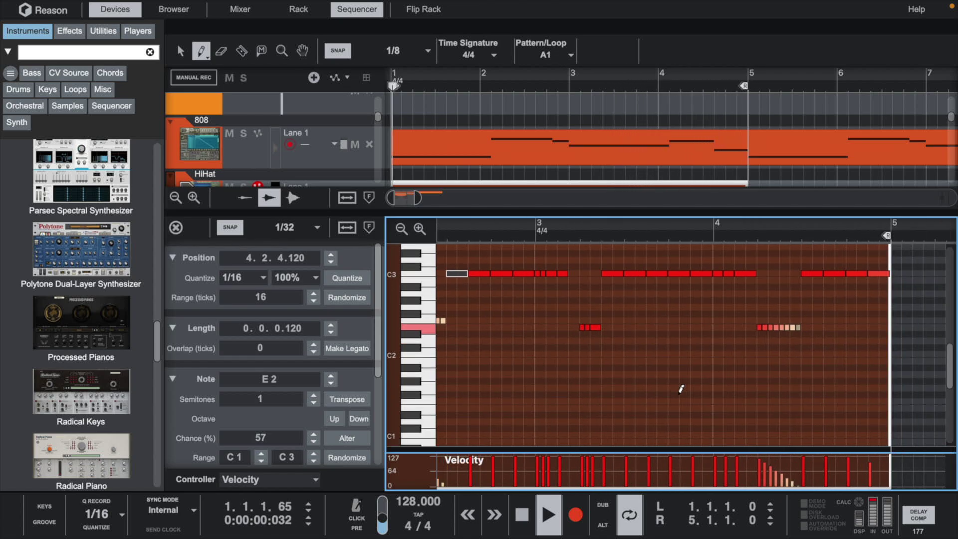
pyautogui.press('space')
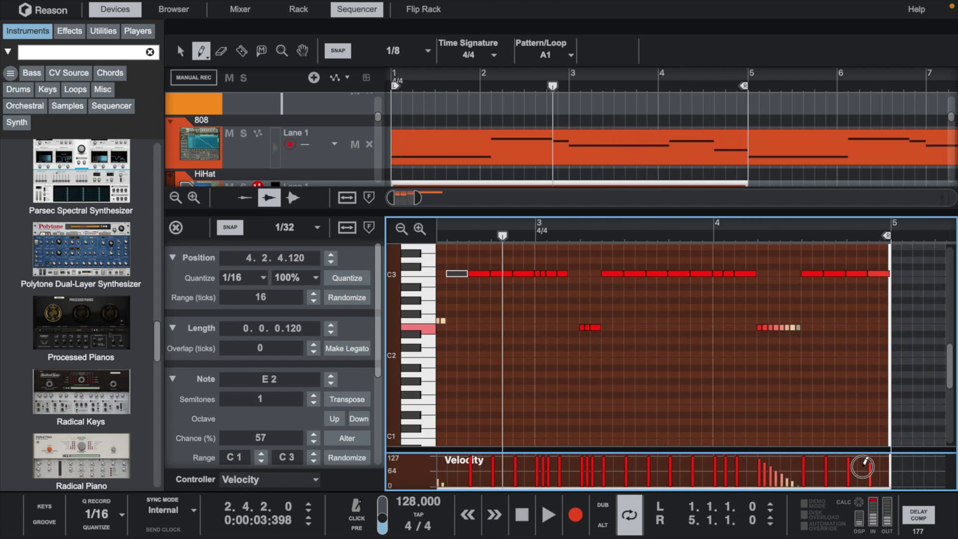
# Replace the last two C3 notes of bar 4 with a 1/32 run from 4.4.1, taper its velocities and play the loop
pyautogui.moveTo(856, 264); pyautogui.dragTo(872, 279)
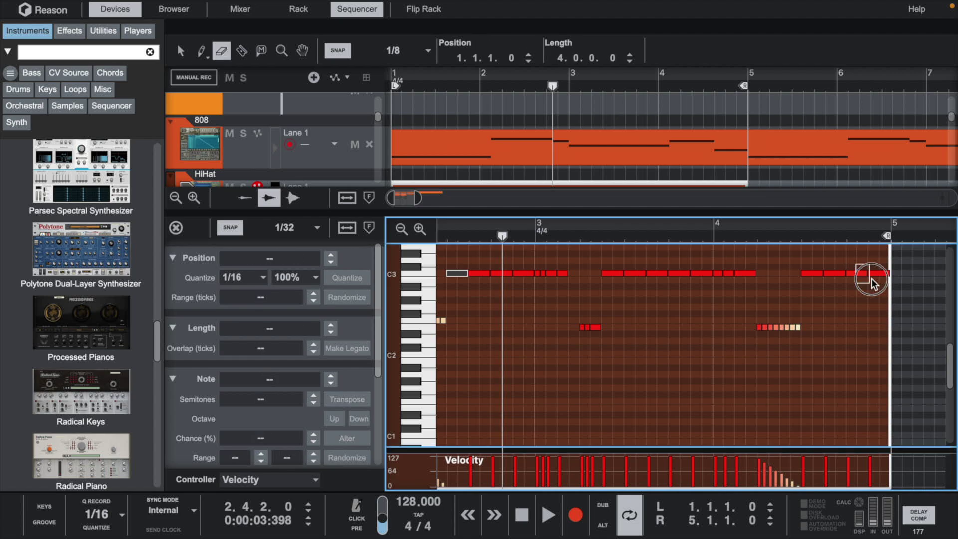
pyautogui.press('w')
pyautogui.click(845, 273)
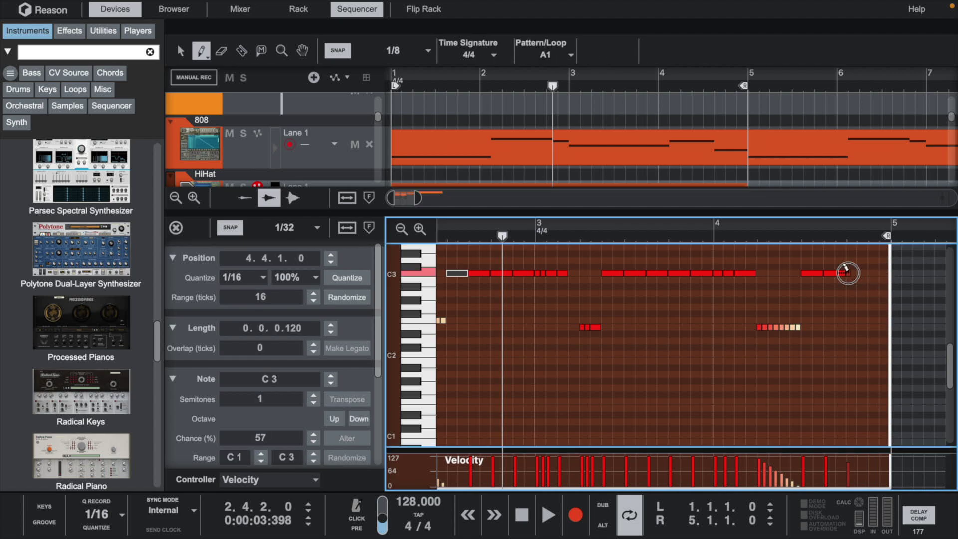
pyautogui.press('space')
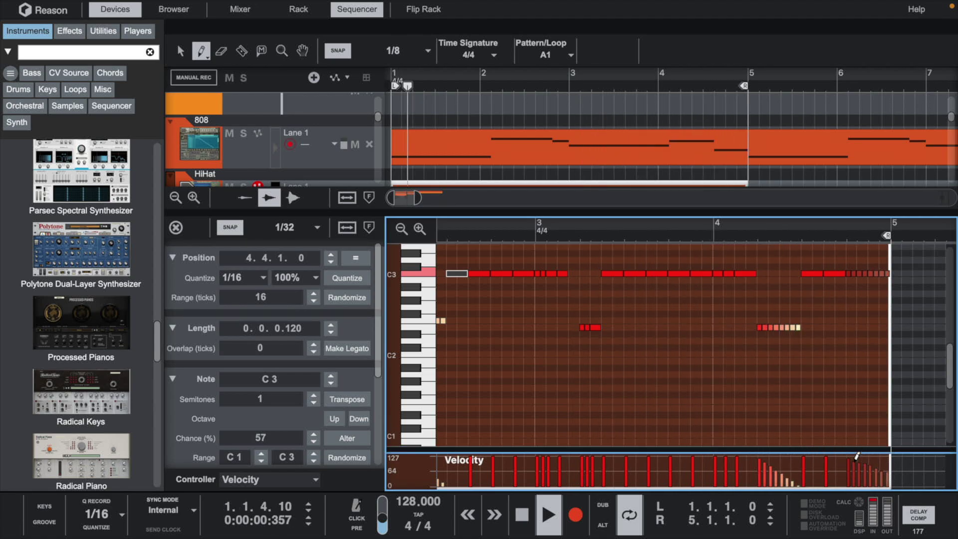
# Erase the E2 run in bar 4 and refill beat 2 with two duplicated eighth notes on C3
pyautogui.press('e')
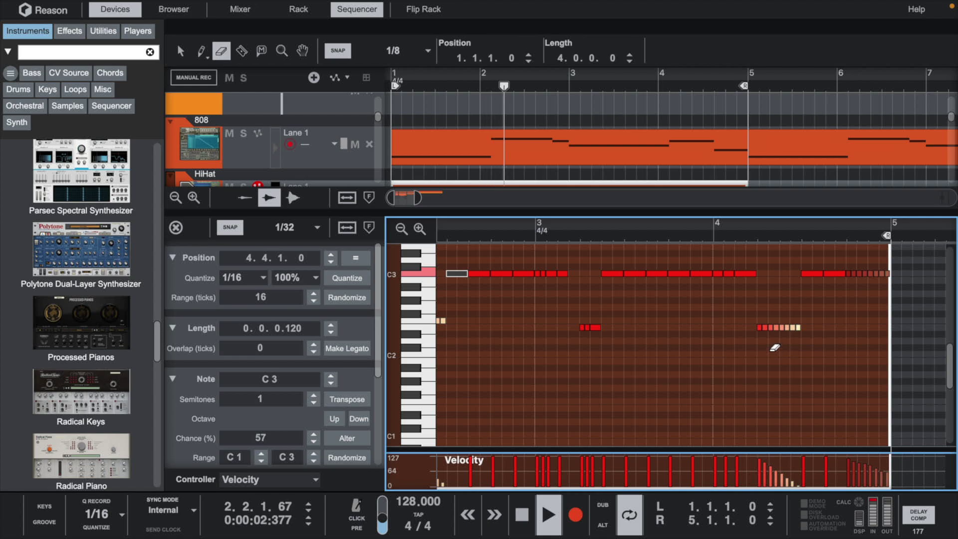
pyautogui.moveTo(747, 314); pyautogui.dragTo(793, 362)
pyautogui.press('q')
pyautogui.click(749, 274)
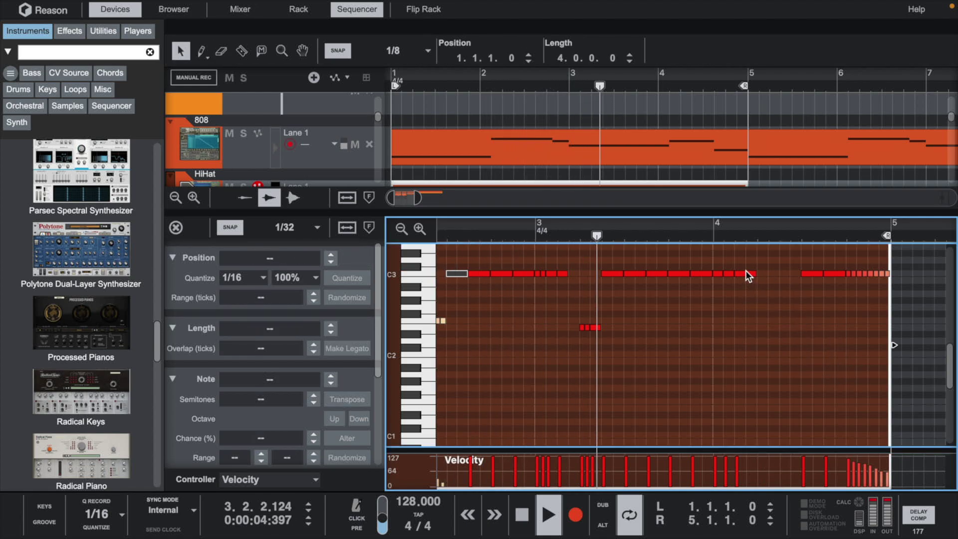
pyautogui.press('super+d')
pyautogui.press('super+d')
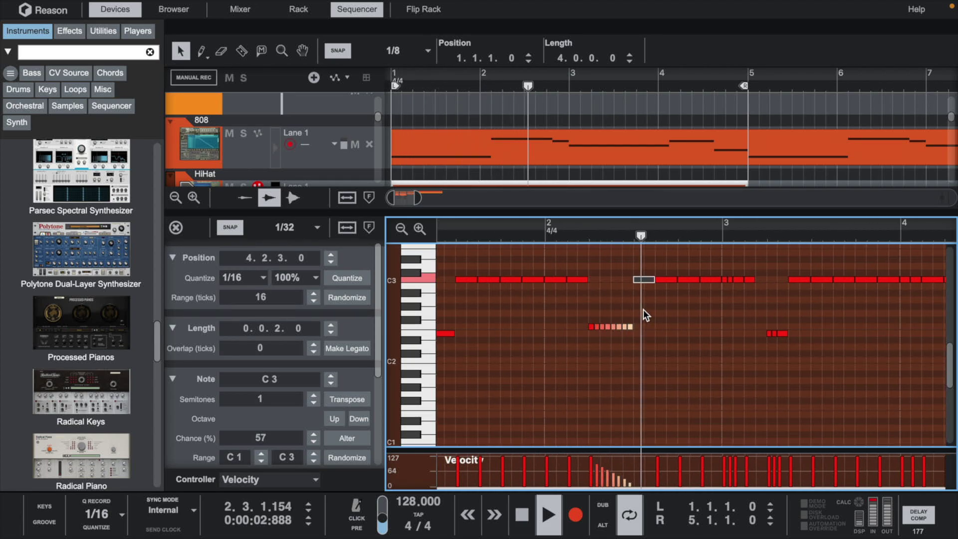
# Create a four-bar clip on the Snare track from bar 1 to bar 5
pyautogui.scroll(-3, 288, 166)
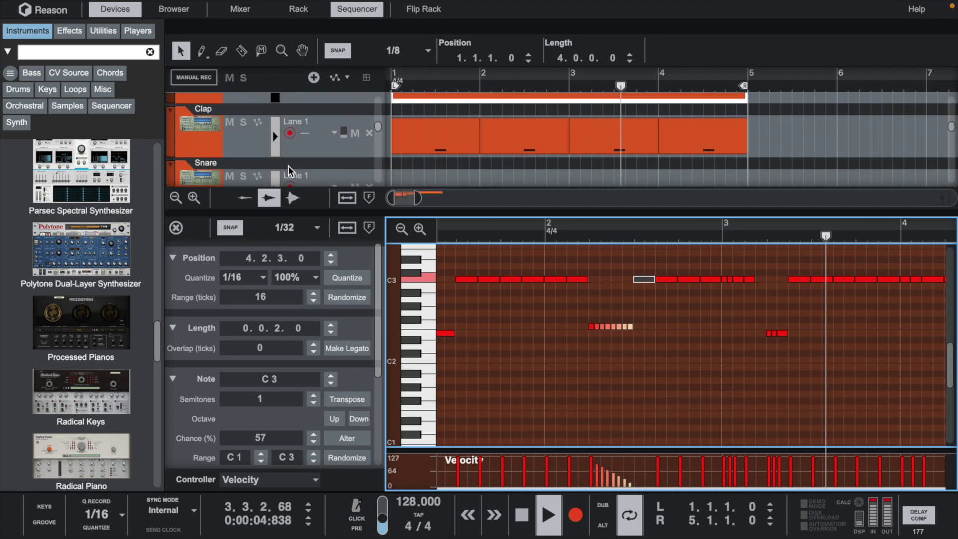
pyautogui.click(208, 166)
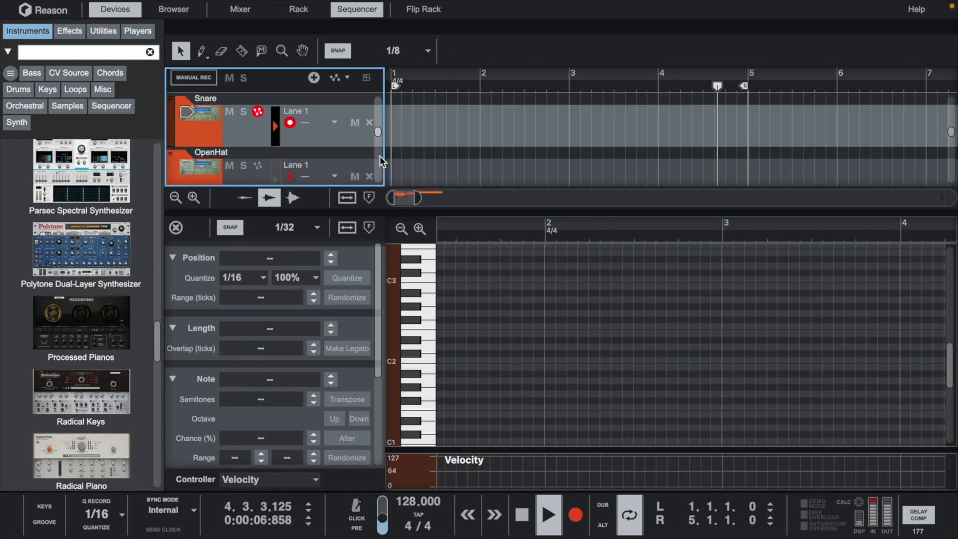
pyautogui.doubleClick(394, 135)
pyautogui.moveTo(402, 127); pyautogui.dragTo(748, 127)
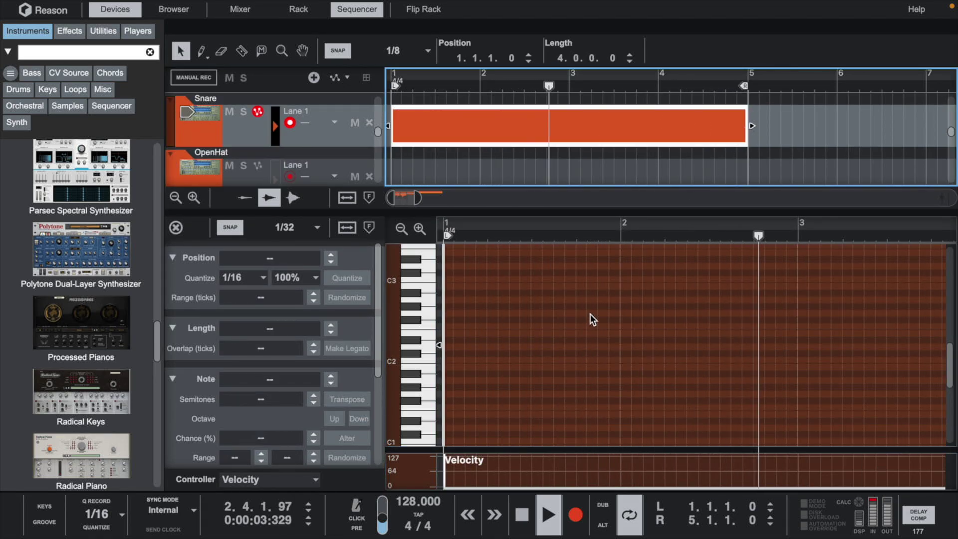
# Audition the snare and draw C3 notes at 1.4.3, 2.1.3 and 3.1.3 in the Snare clip
pyautogui.click(427, 358)
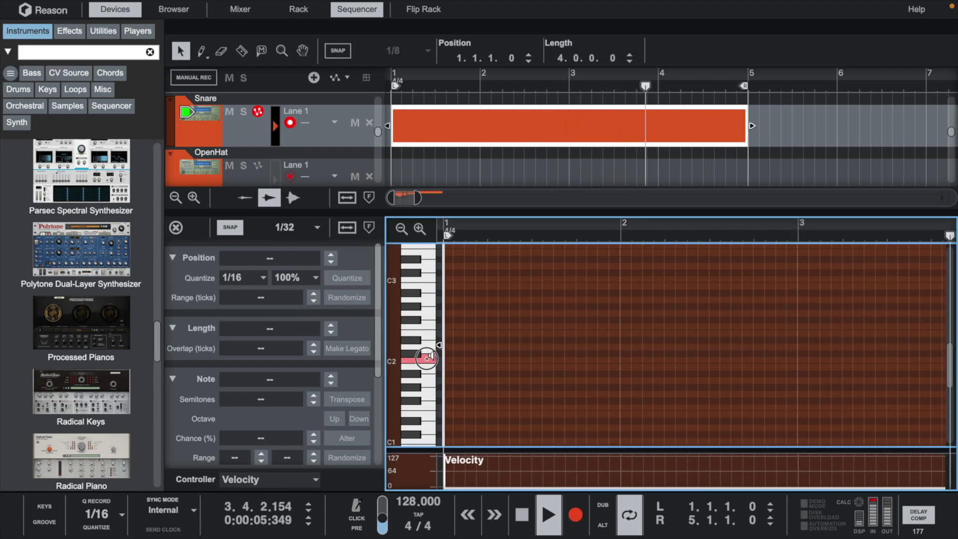
pyautogui.press('w')
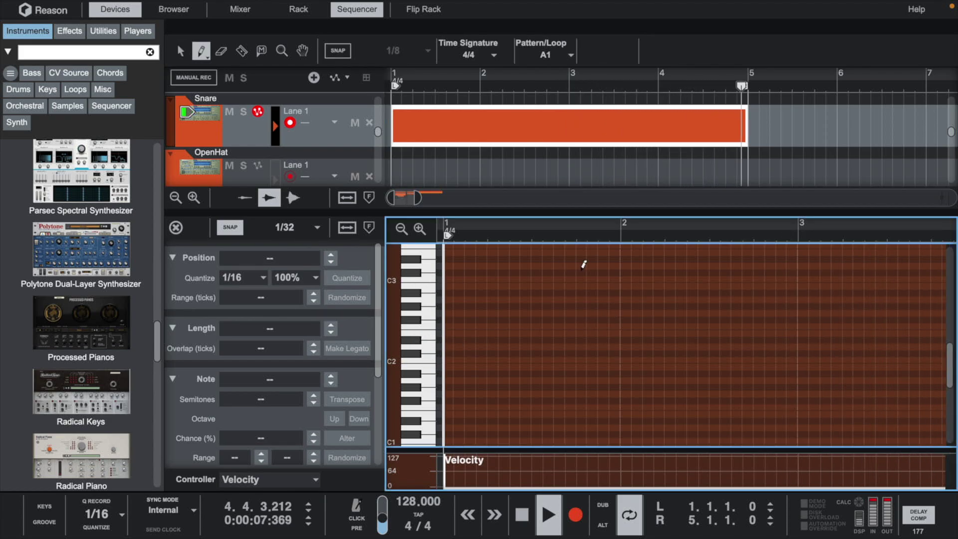
pyautogui.click(601, 279)
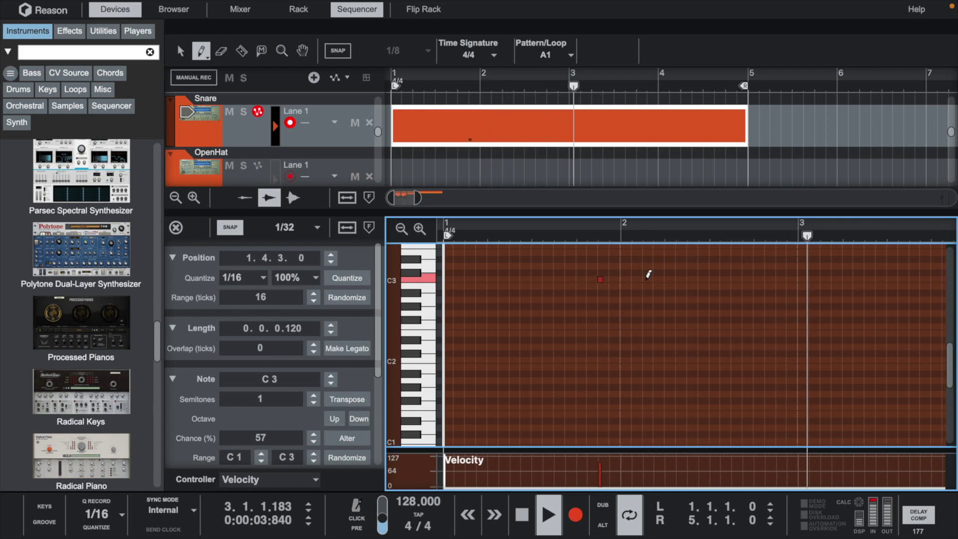
pyautogui.click(645, 279)
pyautogui.moveTo(645, 280); pyautogui.dragTo(656, 279)
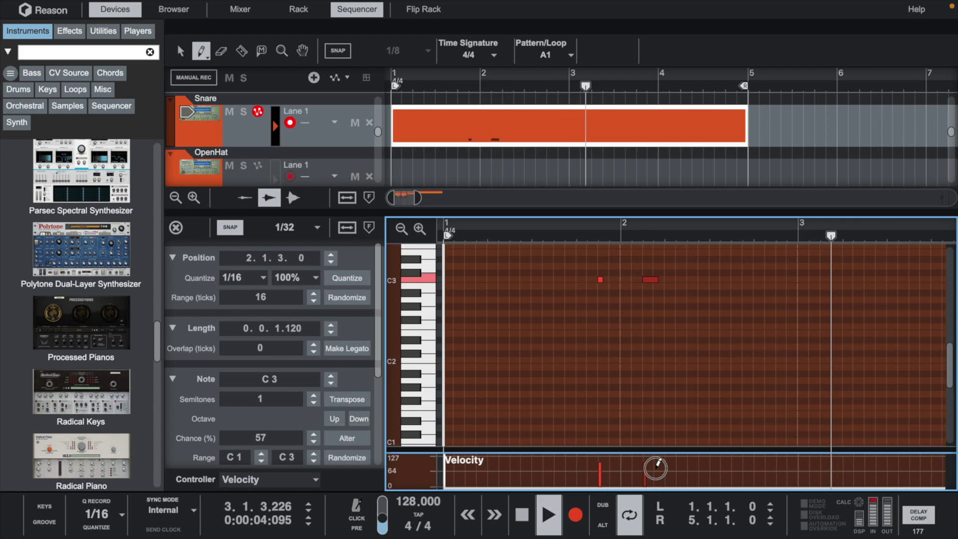
pyautogui.press('space')
pyautogui.click(438, 237)
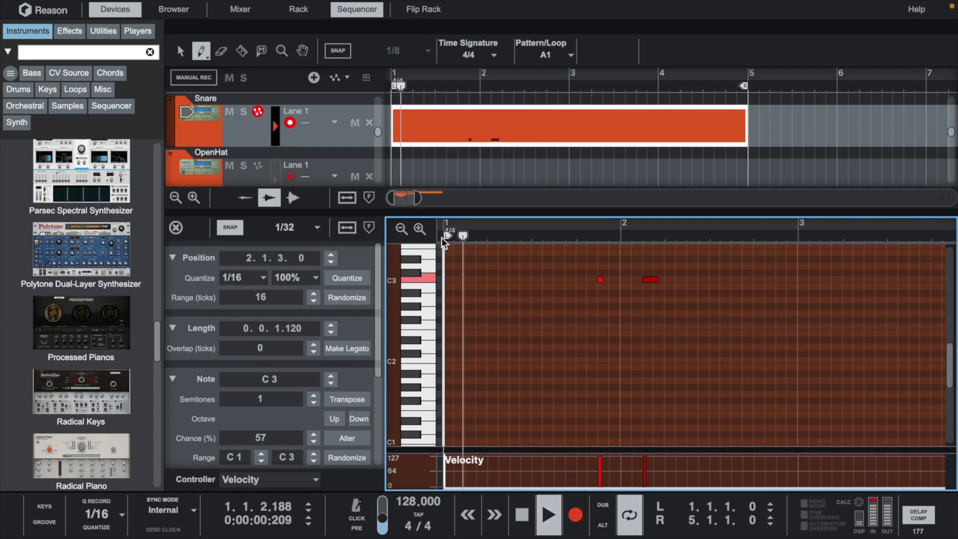
pyautogui.click(824, 278)
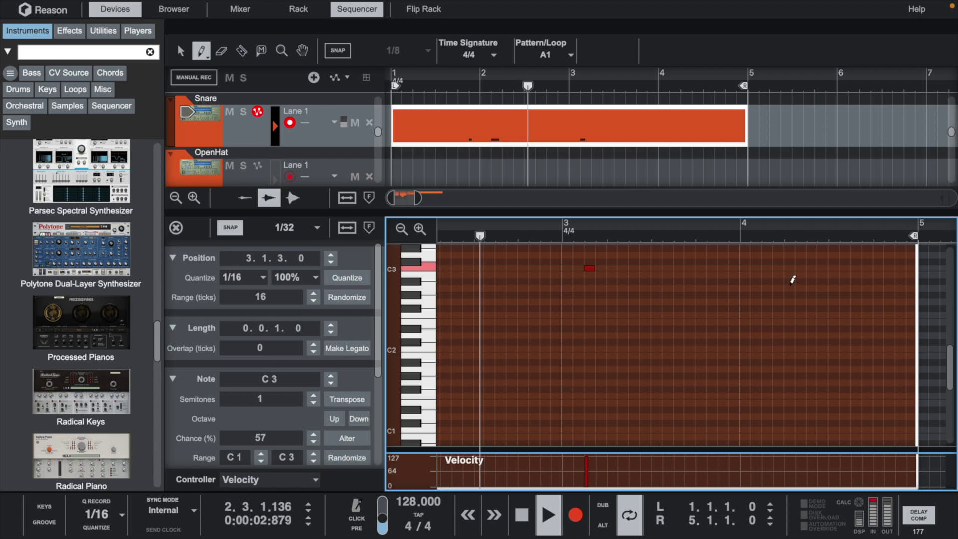
# Draw a run of 1/32 notes on A#2 from 4.2.1, taper its velocities downward and raise the first note's velocity
pyautogui.moveTo(785, 280); pyautogui.dragTo(831, 280)
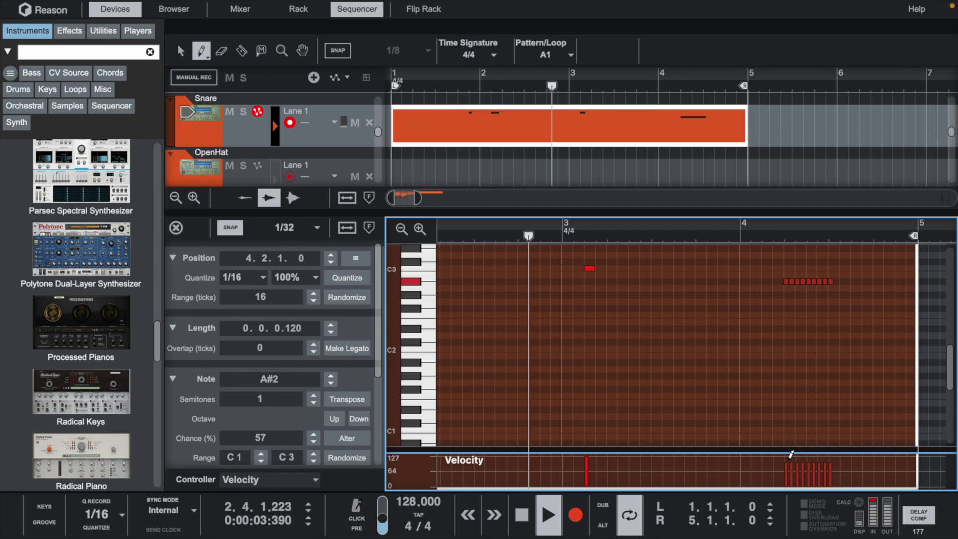
pyautogui.moveTo(786, 458); pyautogui.dragTo(834, 482)
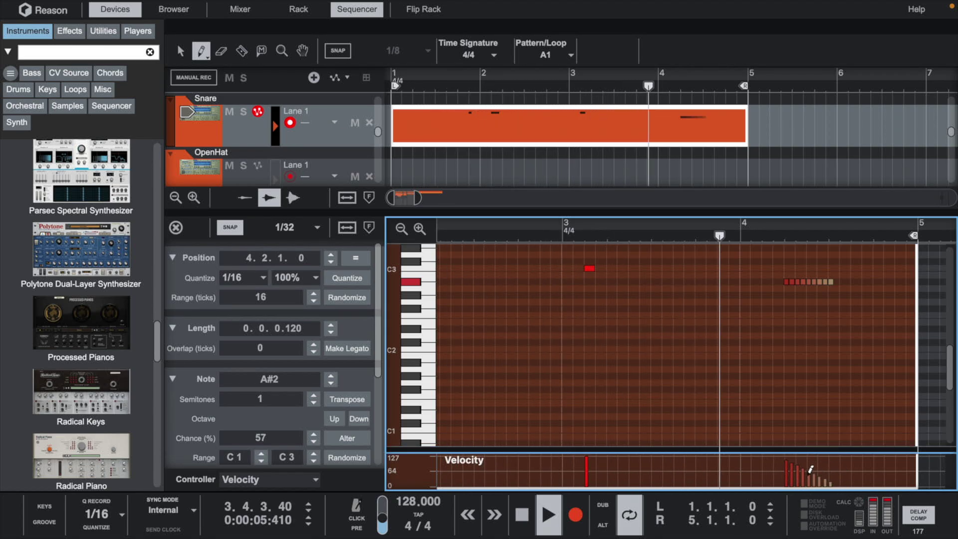
pyautogui.click(787, 456)
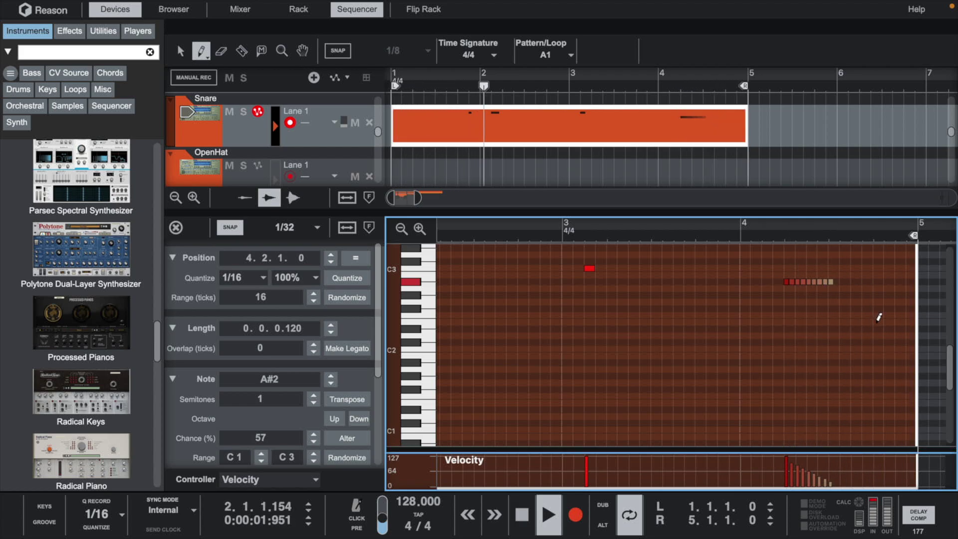
# Set the note grid to 1/16 and draw three consecutive A2 snare notes from 4.4.1 to 4.4.3
pyautogui.click(291, 219)
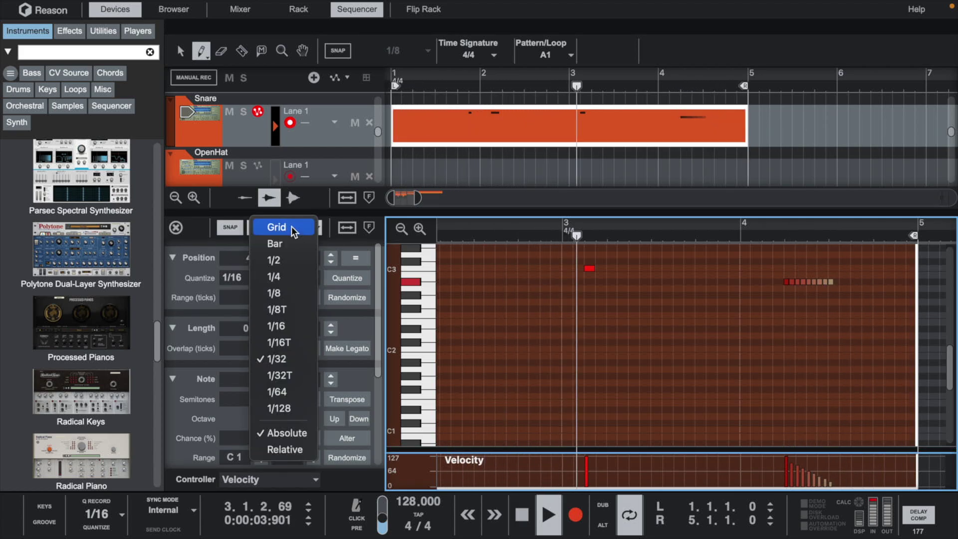
pyautogui.click(292, 327)
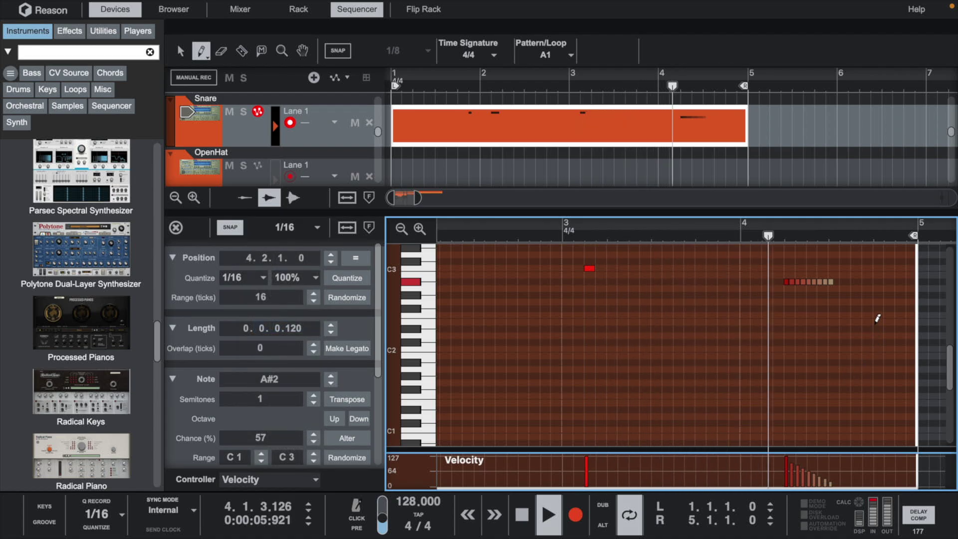
pyautogui.click(898, 288)
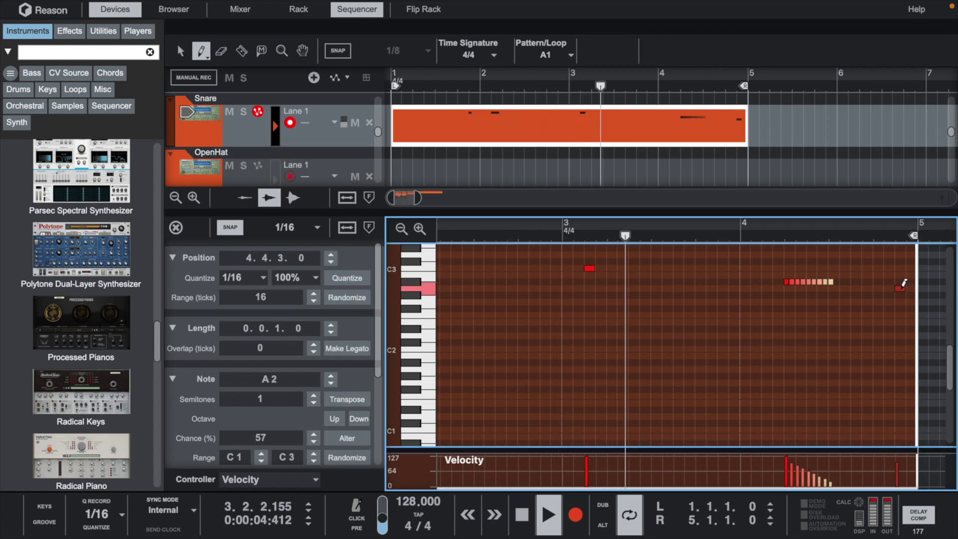
pyautogui.click(892, 288)
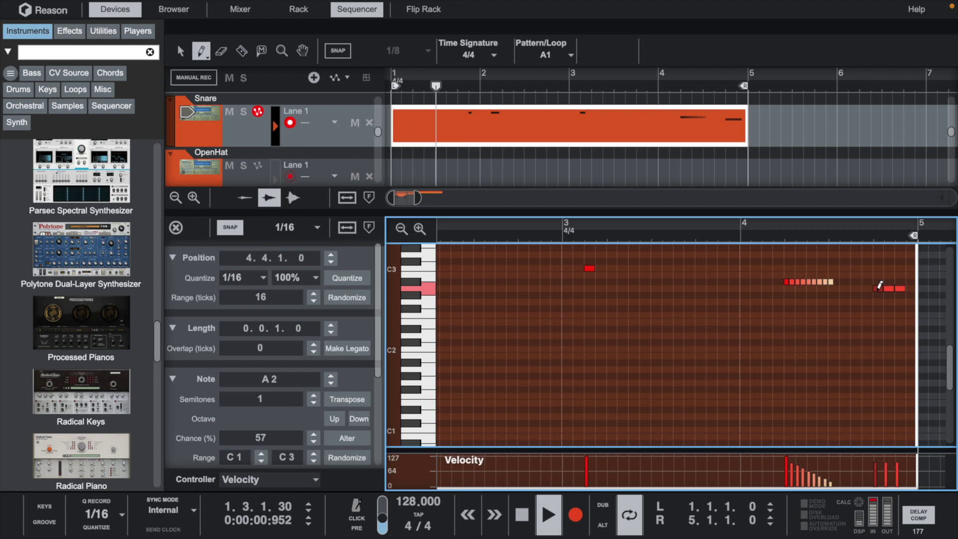
pyautogui.click(869, 238)
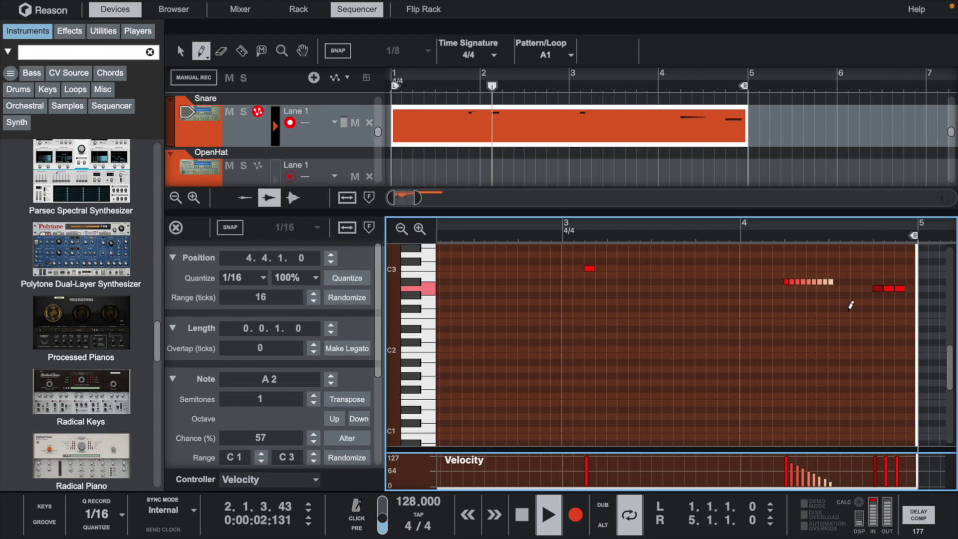
pyautogui.click(784, 239)
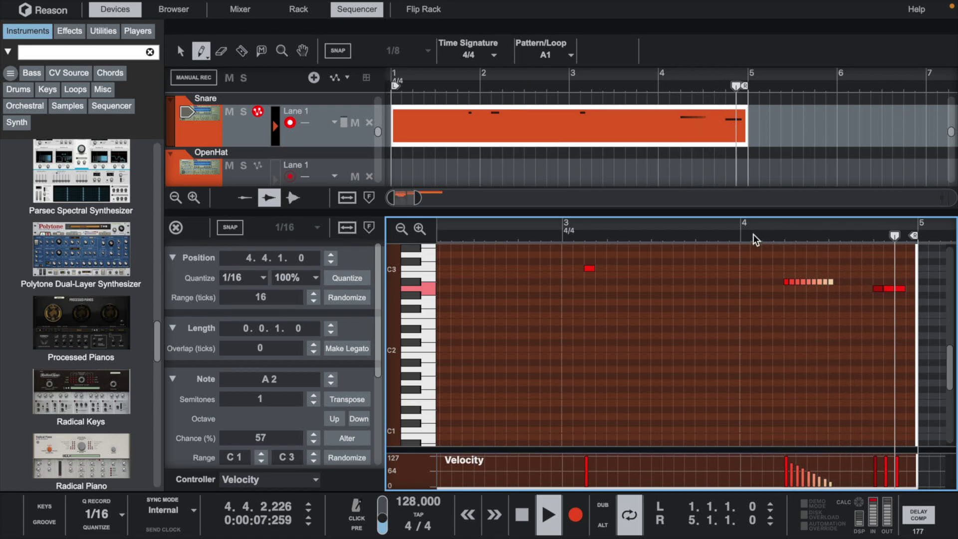
# Create a clip of nearly four bars on the OpenHat track, align its start to bar 1 and open it for editing
pyautogui.scroll(-1, 449, 145)
pyautogui.moveTo(394, 156); pyautogui.dragTo(737, 158)
pyautogui.click(694, 153)
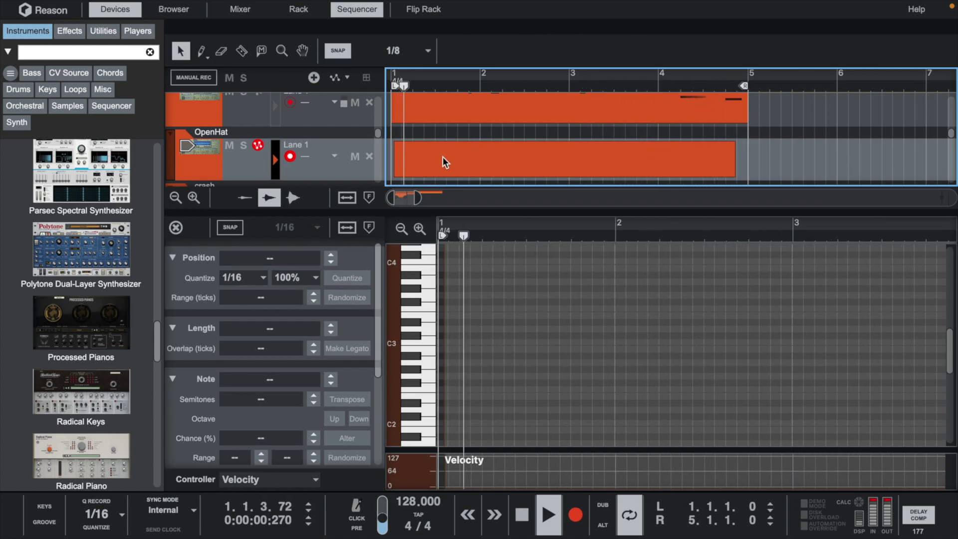
pyautogui.press('q')
pyautogui.click(399, 158)
pyautogui.doubleClick(422, 168)
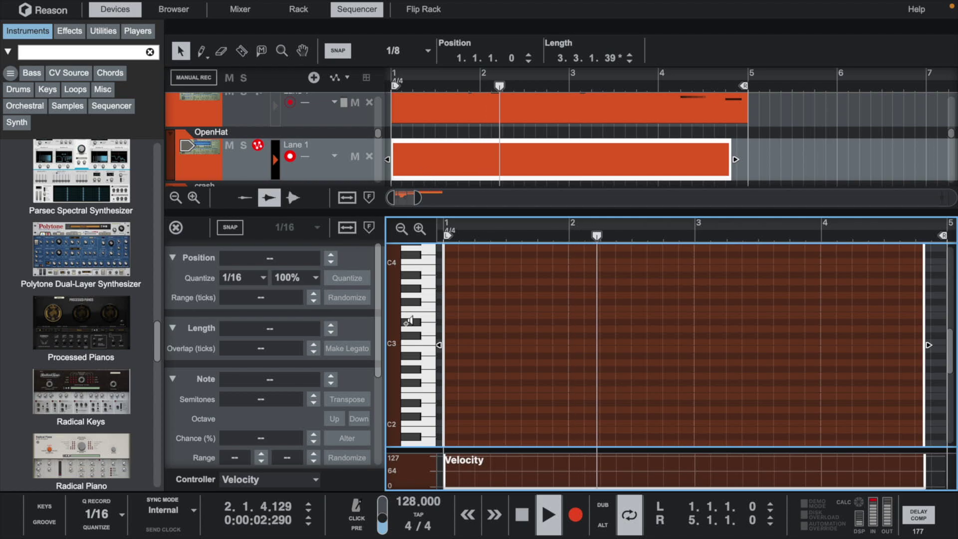
pyautogui.click(432, 342)
pyautogui.press('1')
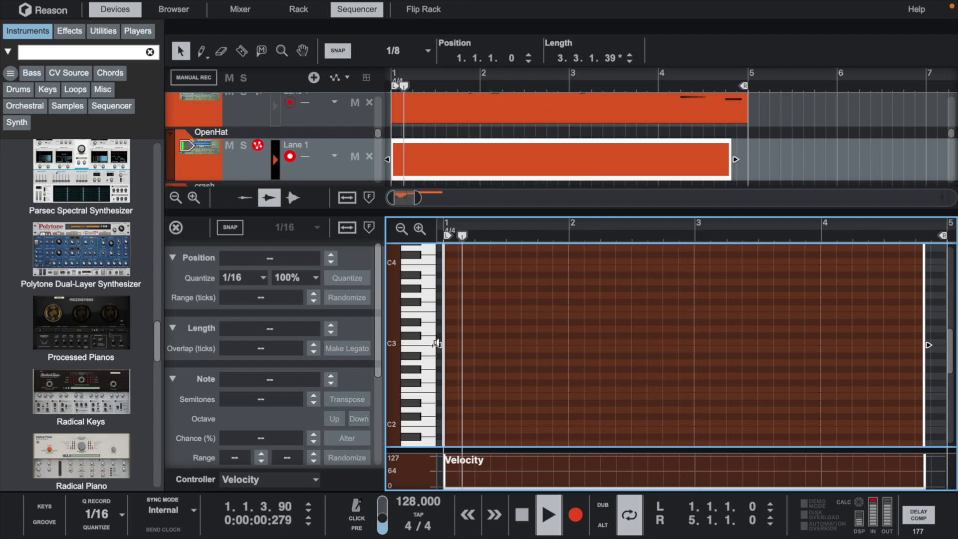
pyautogui.press('space')
pyautogui.doubleClick(481, 344)
pyautogui.press('e')
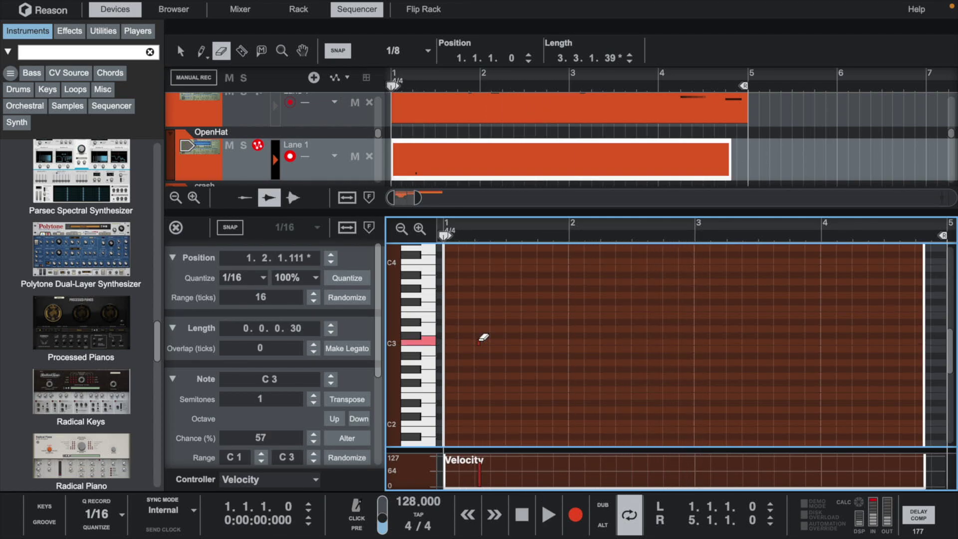
pyautogui.moveTo(470, 323); pyautogui.dragTo(521, 356)
# Set the note grid to 1/8 and draw C3 open-hat notes at 1.2.1, 1.4.1 and 2.2.1 during playback
pyautogui.press('w')
pyautogui.click(294, 227)
pyautogui.click(278, 289)
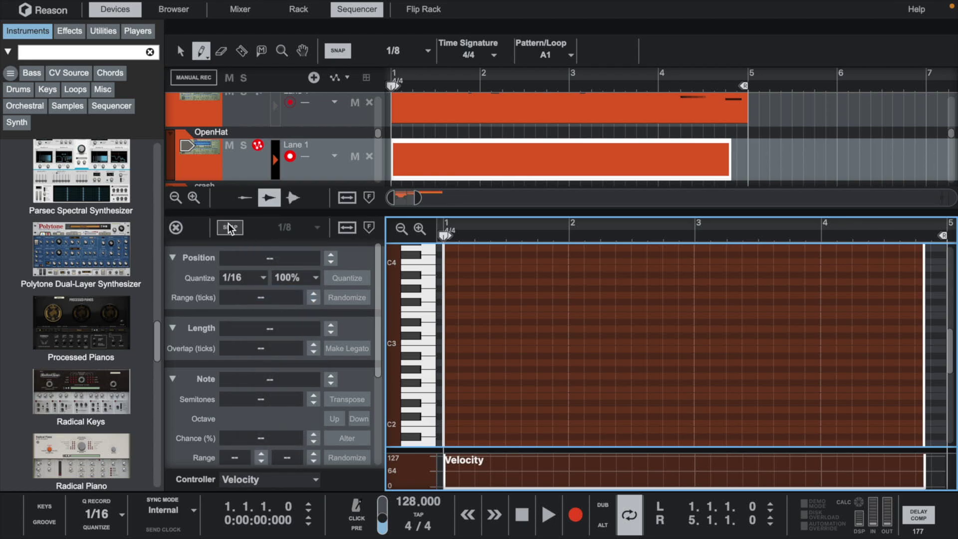
pyautogui.press('q')
pyautogui.press('w')
pyautogui.press('space')
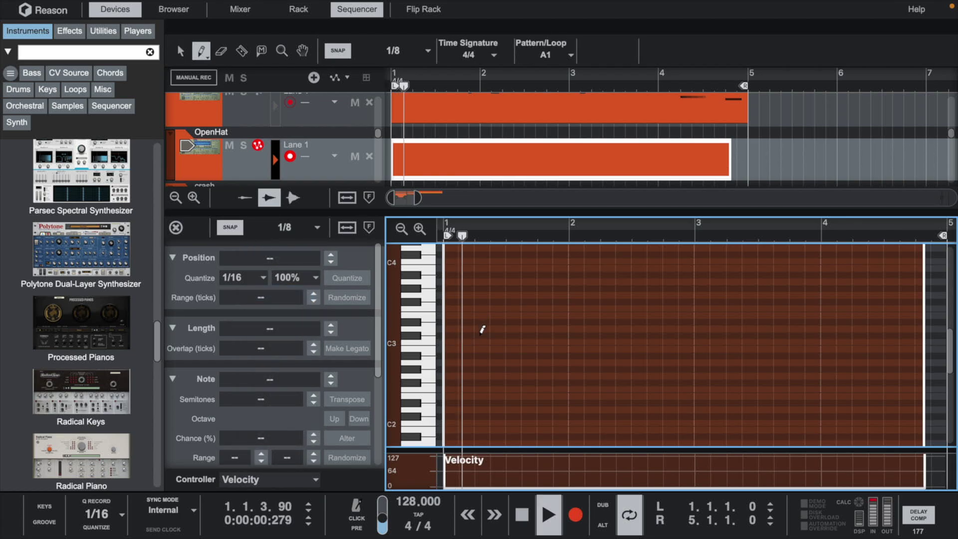
pyautogui.click(482, 342)
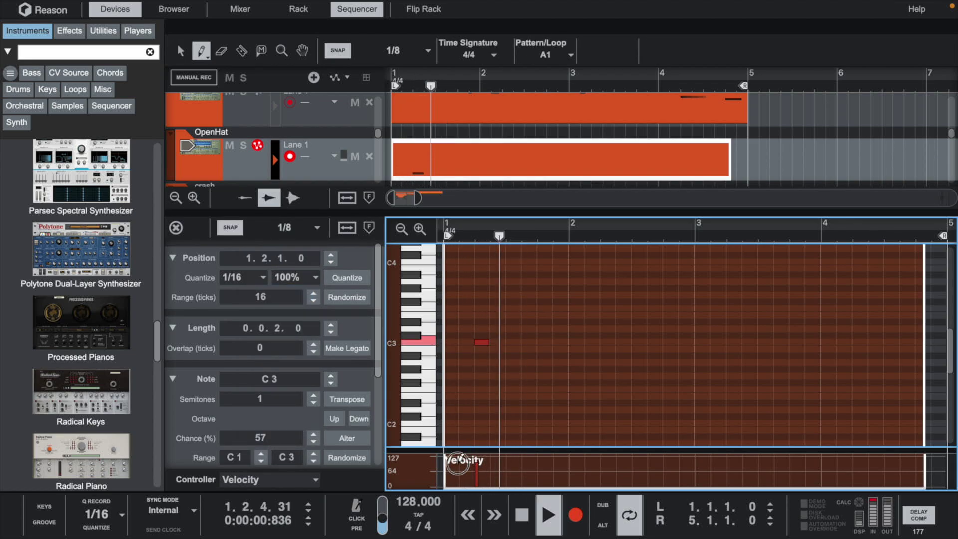
pyautogui.click(545, 341)
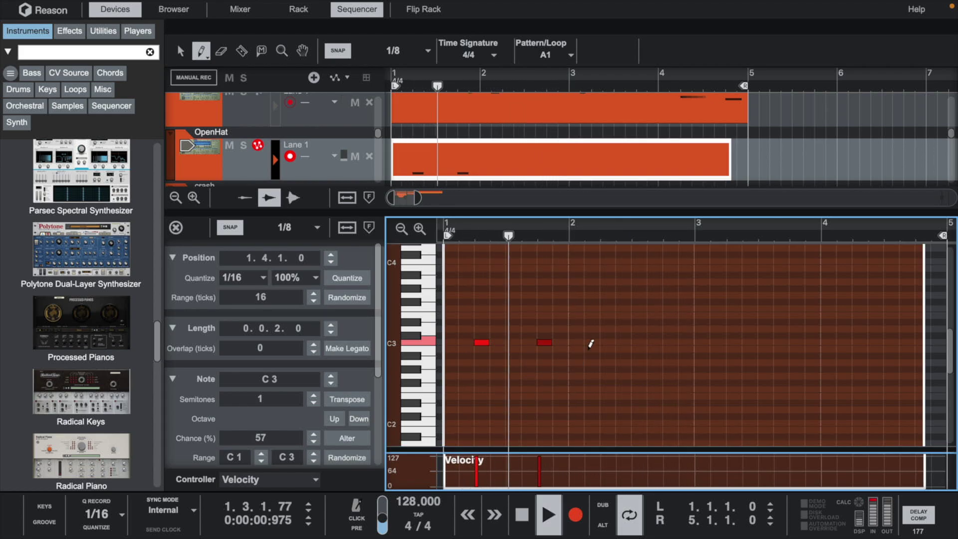
pyautogui.click(606, 341)
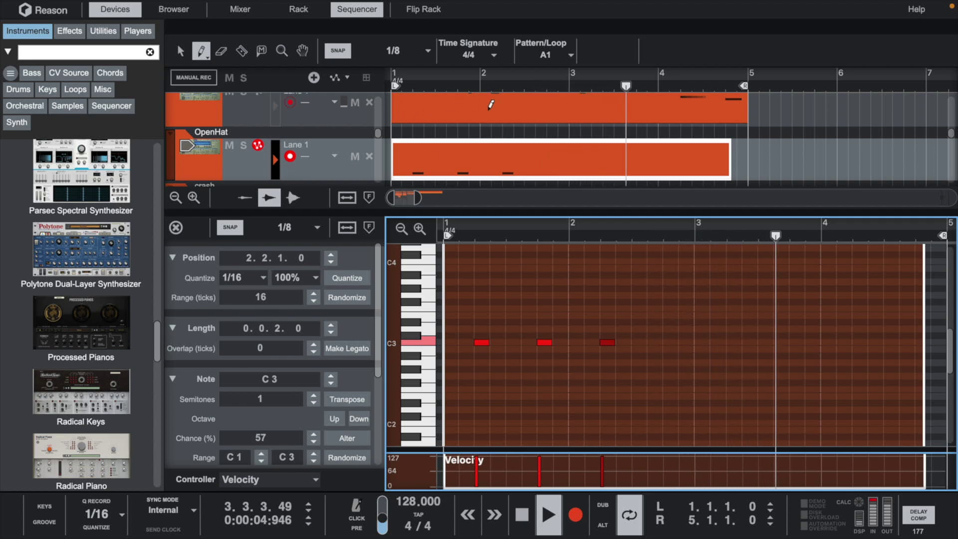
# Shorten the OpenHat clip to two bars and duplicate it to bar 3
pyautogui.press('q')
pyautogui.scroll(-1, 491, 105)
pyautogui.moveTo(732, 150); pyautogui.dragTo(566, 156)
pyautogui.press('super+d')
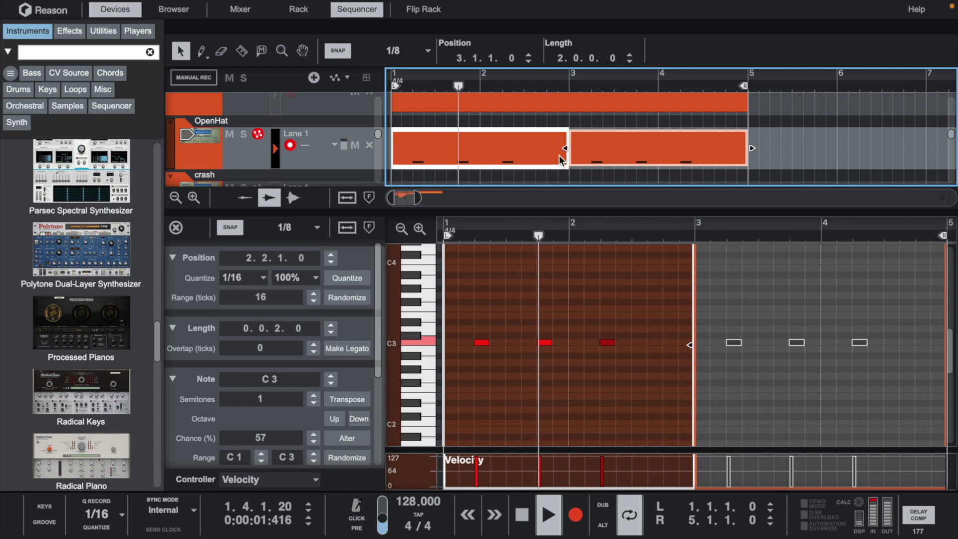
# Create a 1/8-note clip at bar 1 on the crash track, add a C3 note filling it and close the note editor
pyautogui.scroll(-3, 428, 123)
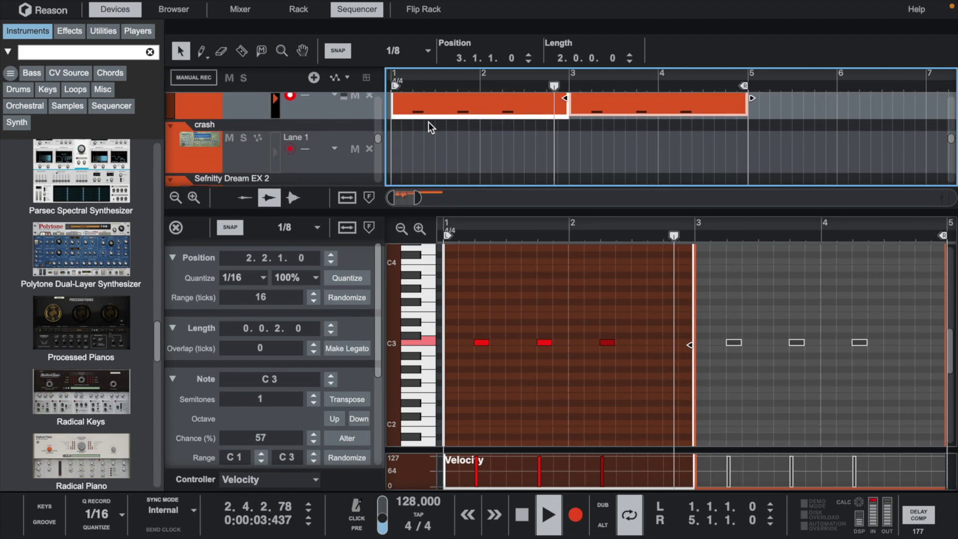
pyautogui.doubleClick(397, 150)
pyautogui.doubleClick(398, 152)
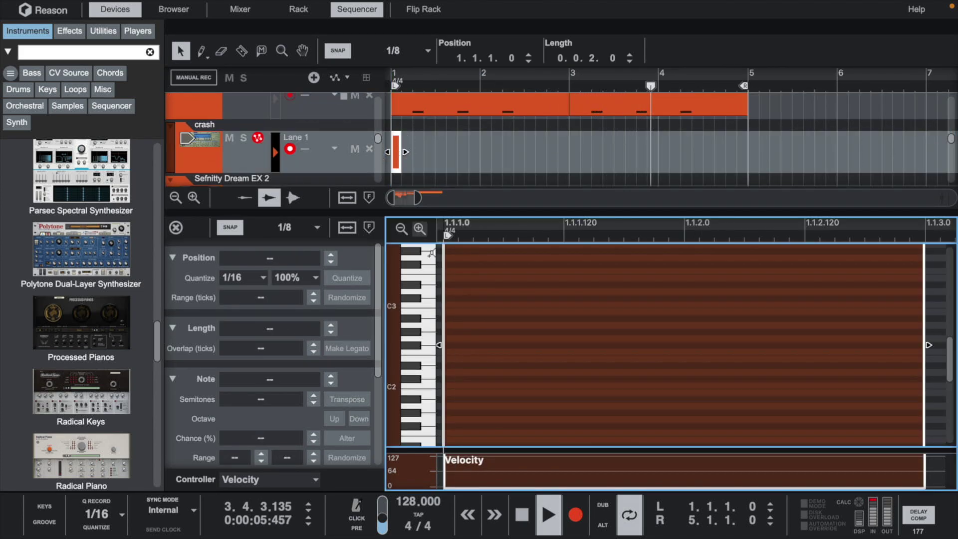
pyautogui.doubleClick(449, 305)
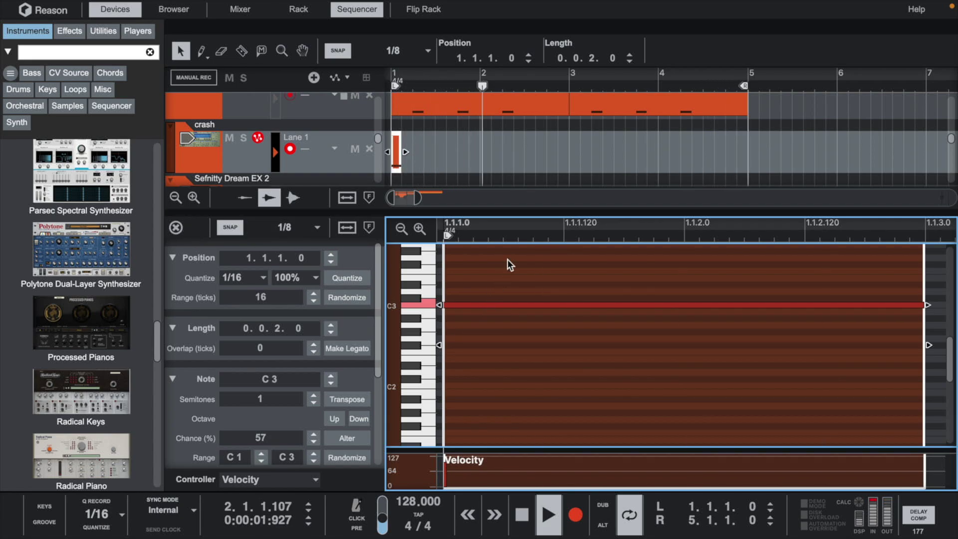
pyautogui.moveTo(524, 232); pyautogui.dragTo(535, 76)
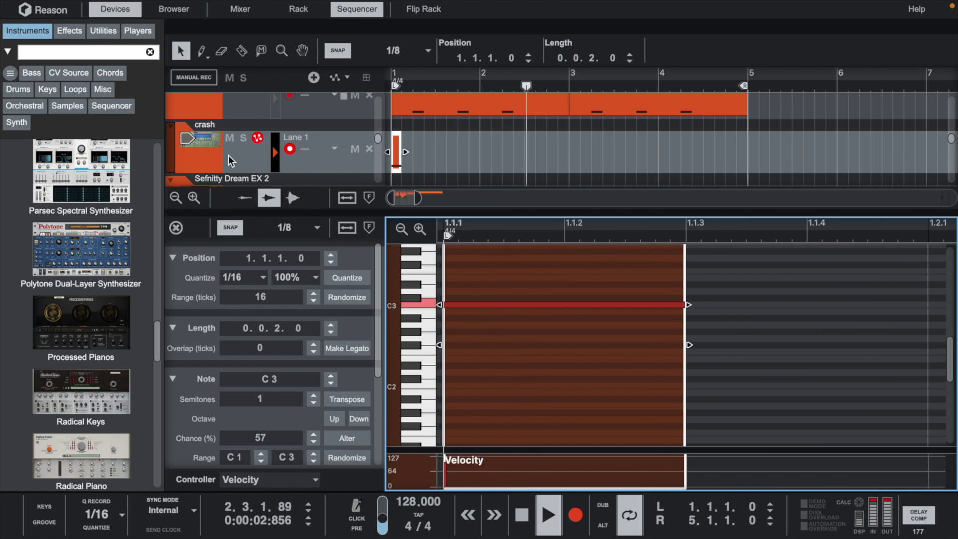
pyautogui.click(175, 227)
# Duplicate the four-bar HiHat, Clap, Snare and OpenHat clips to bar 5 and extend the loop's right locator to 10.2.3
pyautogui.scroll(5, 439, 176)
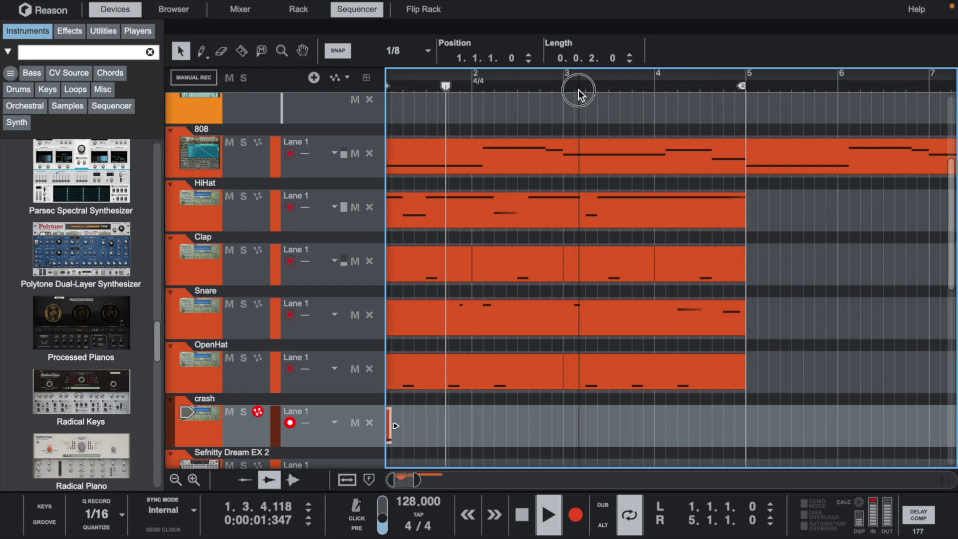
pyautogui.scroll(-3, 577, 227)
pyautogui.moveTo(569, 202); pyautogui.dragTo(396, 374)
pyautogui.hotkey('ctrl', 'd')
pyautogui.moveTo(522, 85); pyautogui.dragTo(708, 92)
# Delete the Clap clip in bar 8
pyautogui.click(695, 263)
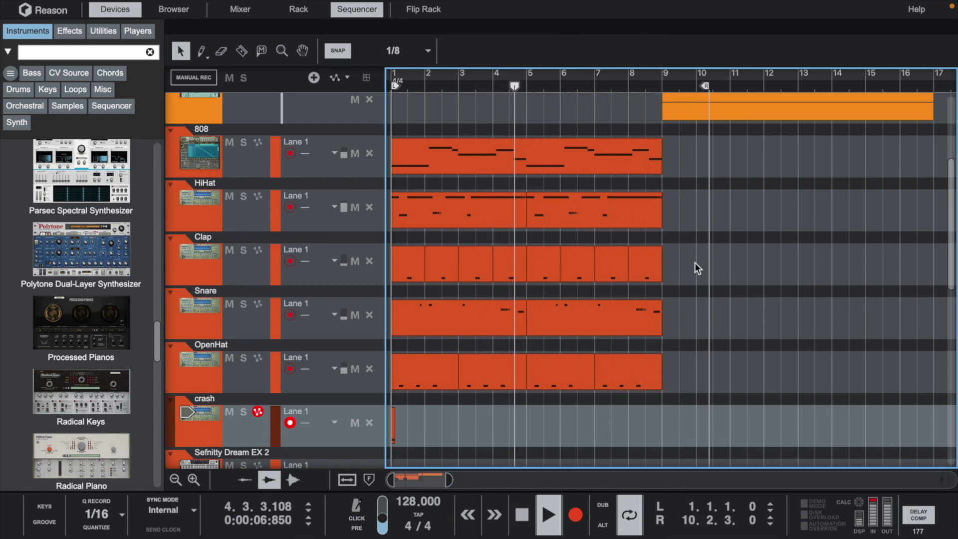
pyautogui.click(643, 271)
pyautogui.press('Delete')
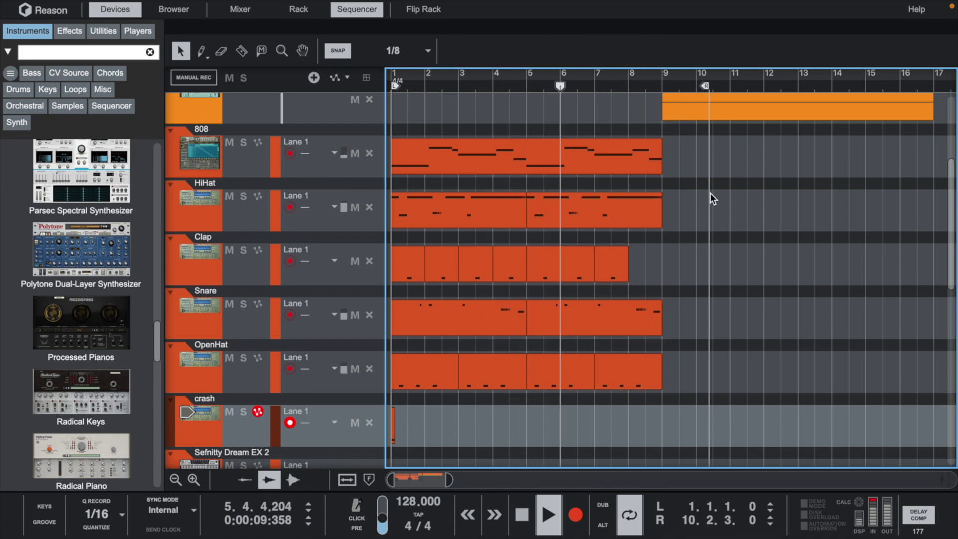
# Duplicate the 808 and drum clips of bars 1–8 to bar 9 and extend the loop's right locator to 16.1.3
pyautogui.moveTo(738, 134); pyautogui.dragTo(327, 438)
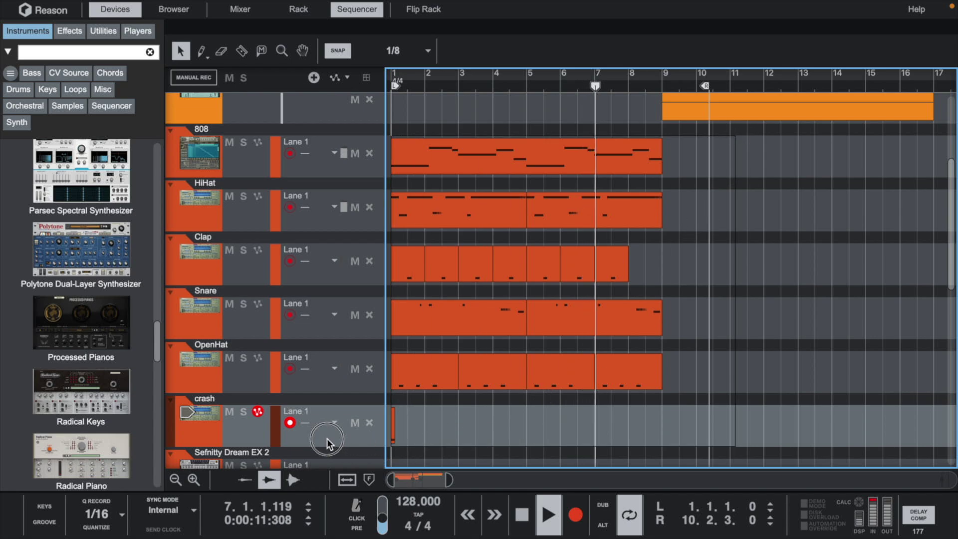
pyautogui.hotkey('ctrl', 'd')
pyautogui.scroll(5, 603, 206)
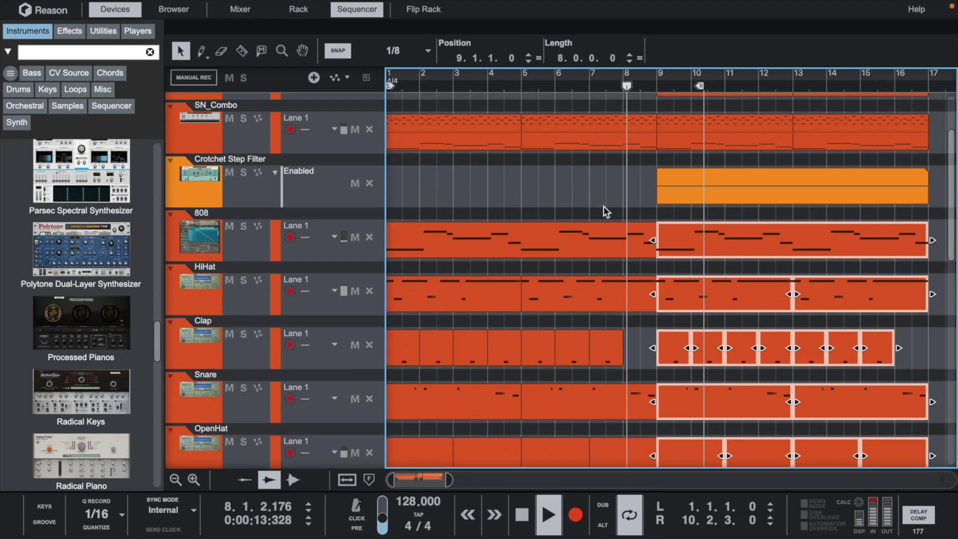
pyautogui.moveTo(700, 83); pyautogui.dragTo(897, 84)
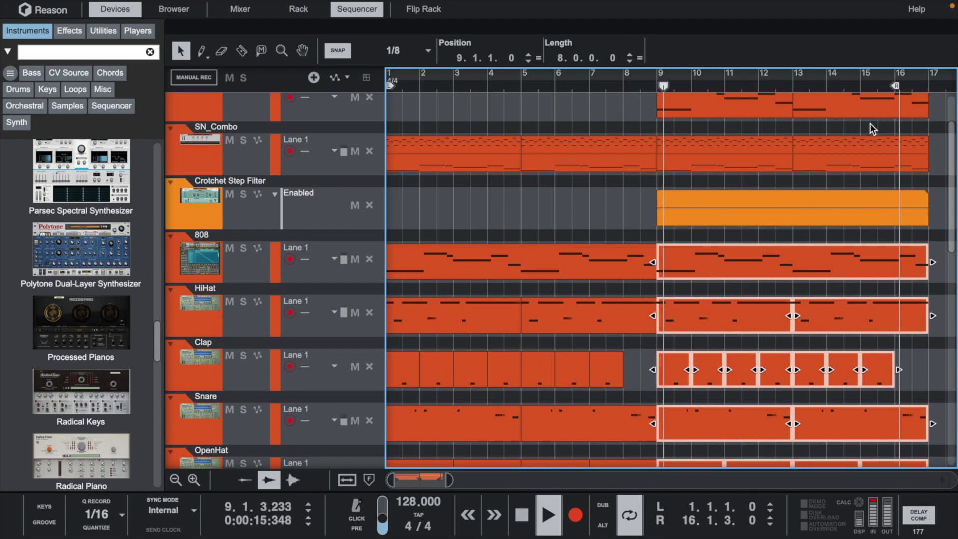
# Delete the 808 clip in bars 9–16 and extend the loop's right locator to 17.1.1
pyautogui.scroll(3, 829, 181)
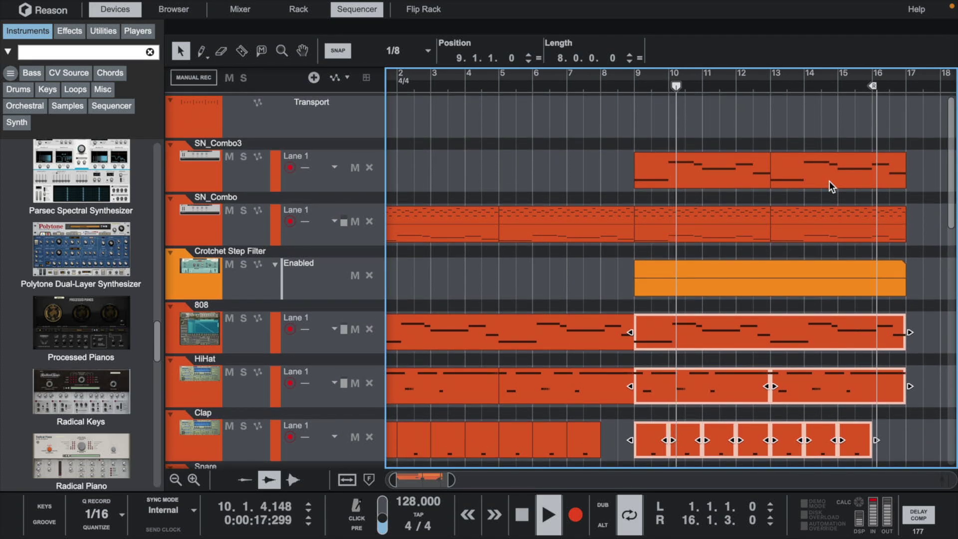
pyautogui.click(766, 331)
pyautogui.press('Delete')
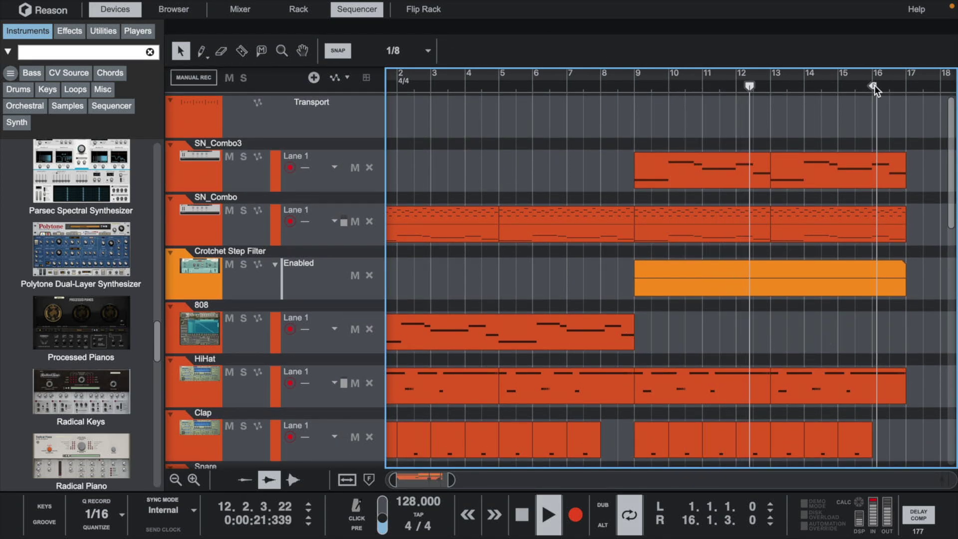
pyautogui.moveTo(874, 85); pyautogui.dragTo(904, 87)
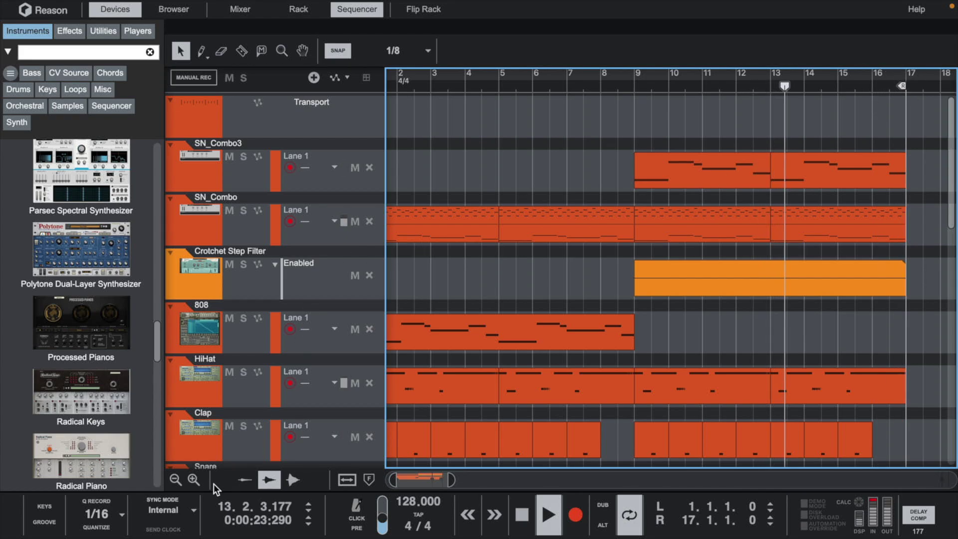
# Display the mixer above the sequencer and inspect the channel faders and output levels
pyautogui.click(176, 480)
pyautogui.click(176, 481)
pyautogui.click(176, 480)
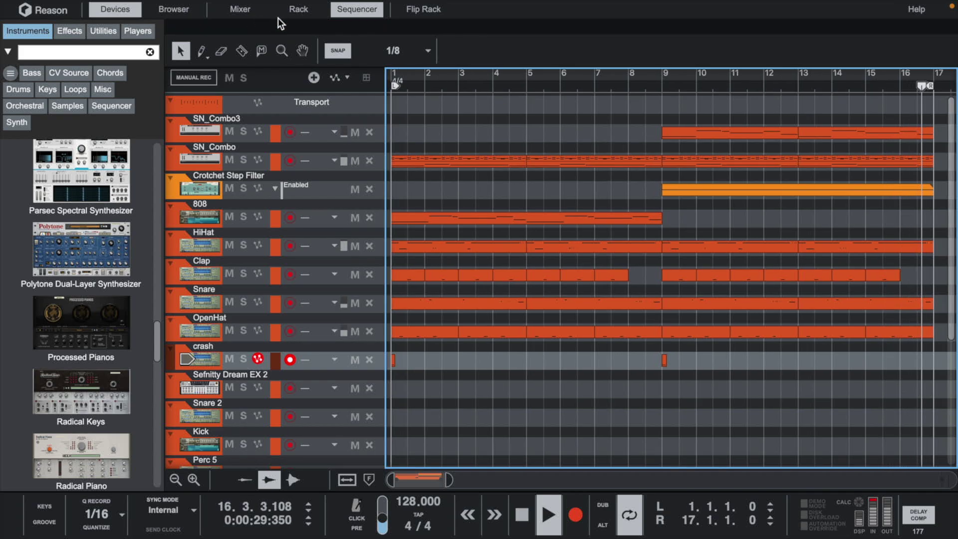
pyautogui.click(244, 11)
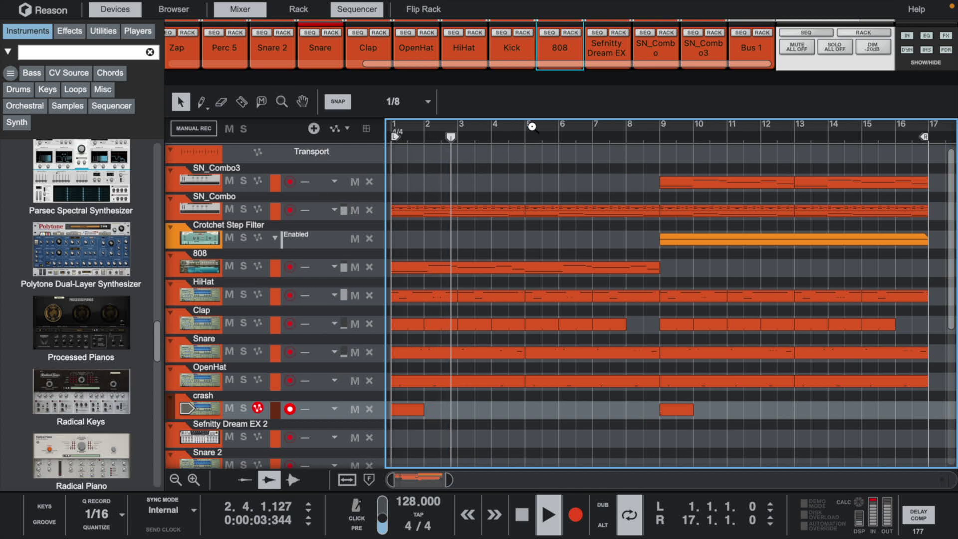
pyautogui.click(192, 480)
pyautogui.scroll(-3, 614, 323)
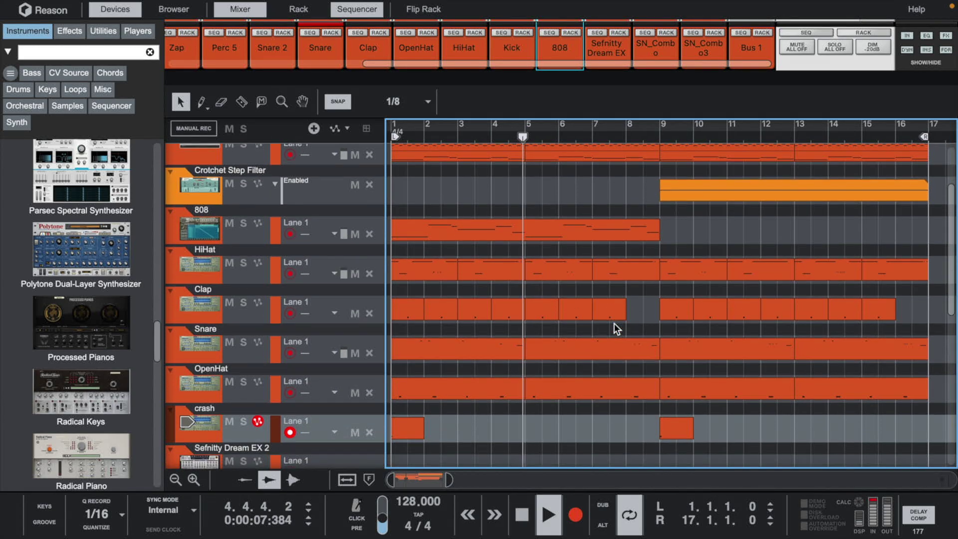
pyautogui.scroll(-1, 618, 325)
pyautogui.moveTo(623, 80); pyautogui.dragTo(624, 279)
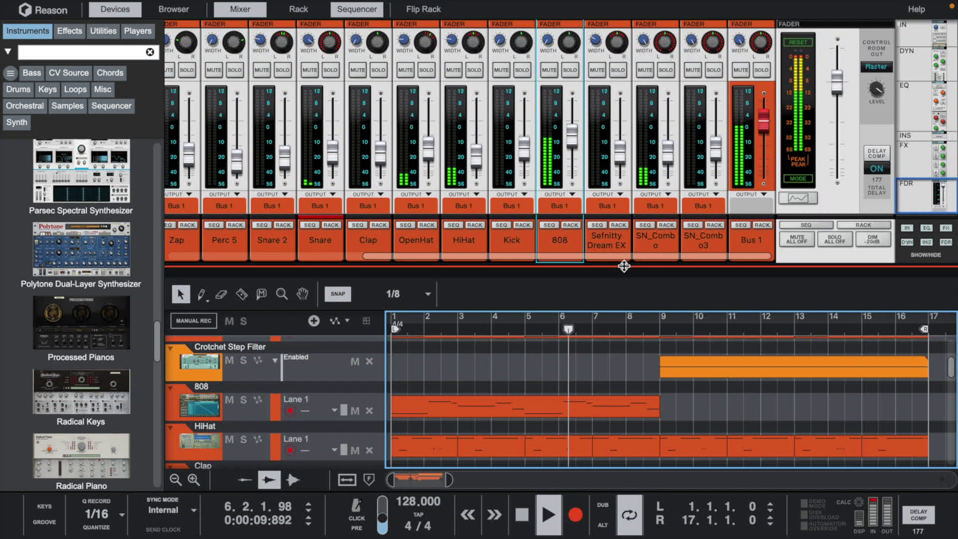
pyautogui.click(655, 274)
pyautogui.moveTo(655, 274); pyautogui.dragTo(653, 78)
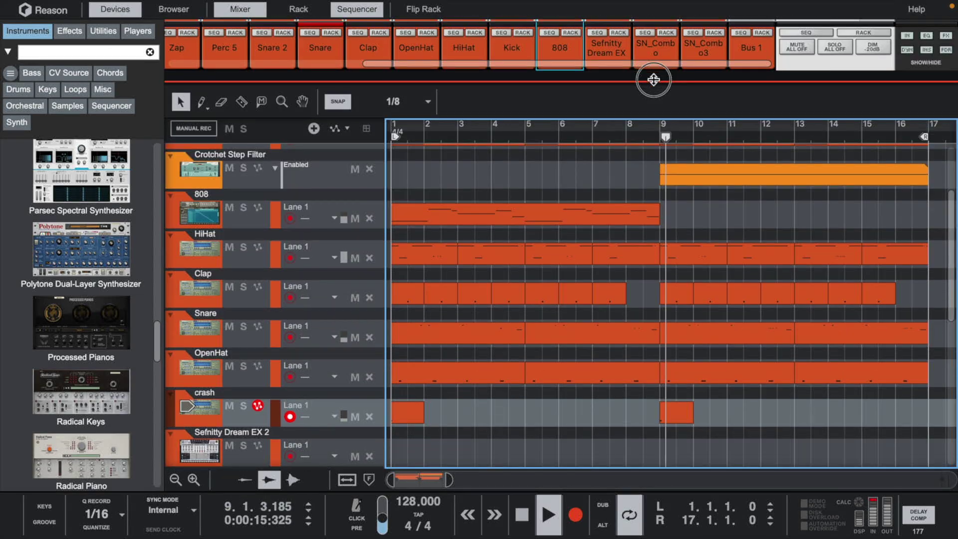
pyautogui.moveTo(449, 480); pyautogui.dragTo(474, 481)
pyautogui.scroll(4, 747, 157)
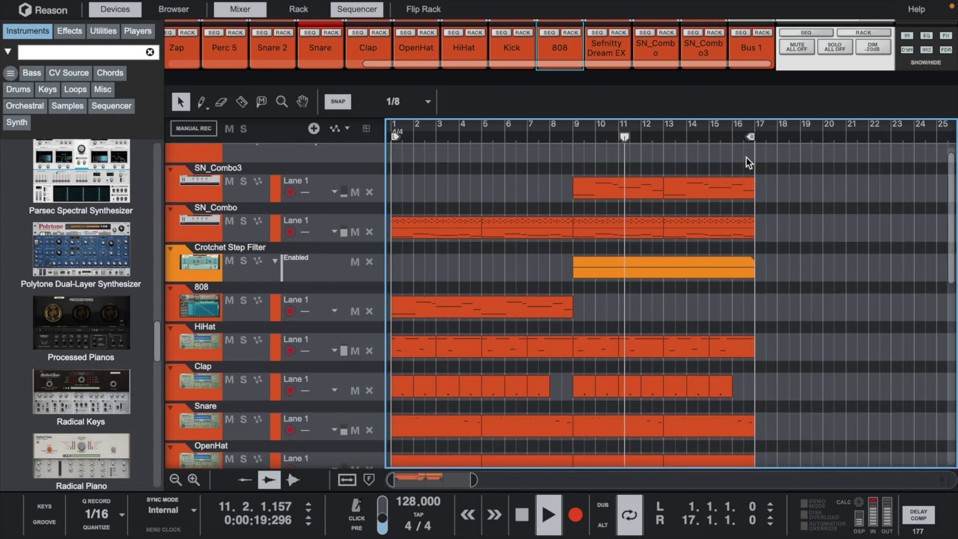
pyautogui.moveTo(716, 162); pyautogui.dragTo(717, 232)
pyautogui.press('super+d')
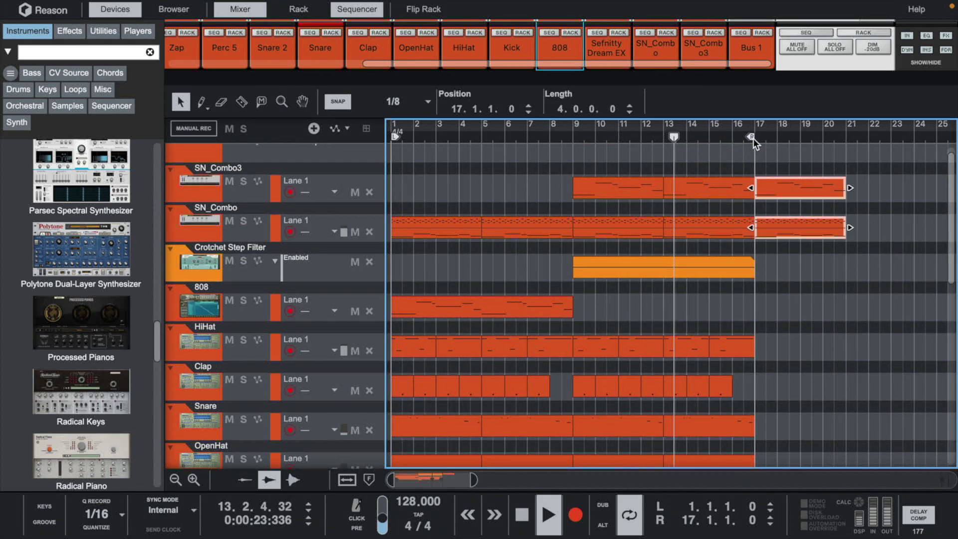
pyautogui.press('Delete')
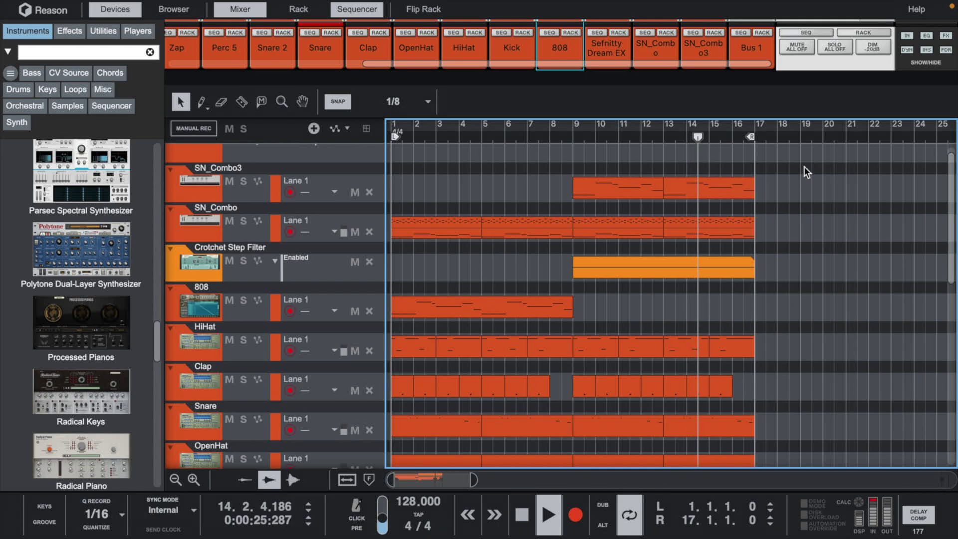
# Duplicate all clips of bars 1–16 to bar 17 and extend the loop's right locator to 33.1.1
pyautogui.moveTo(804, 166); pyautogui.dragTo(390, 536)
pyautogui.hotkey('ctrl', 'd')
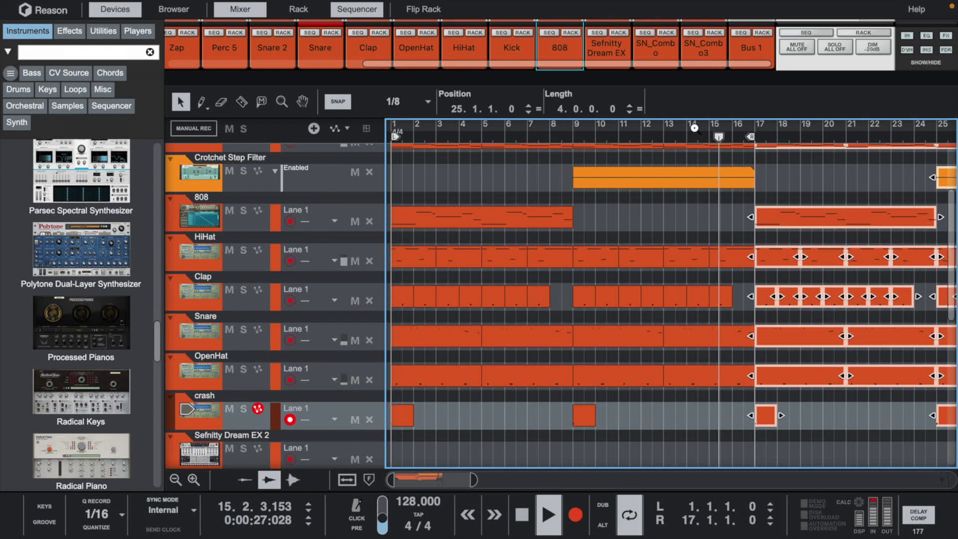
pyautogui.moveTo(752, 137); pyautogui.dragTo(851, 143)
pyautogui.click(810, 172)
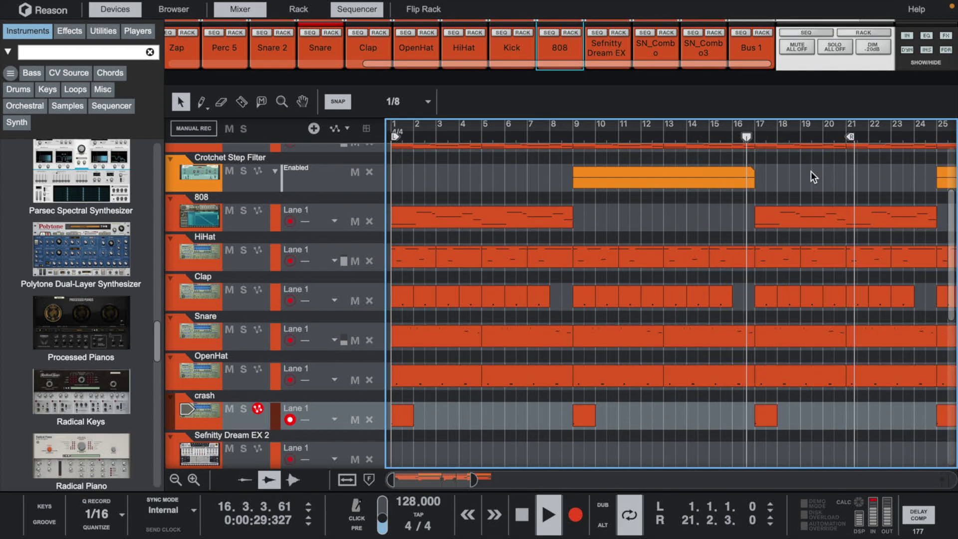
pyautogui.hscroll(5, 811, 172)
pyautogui.moveTo(631, 136); pyautogui.dragTo(896, 142)
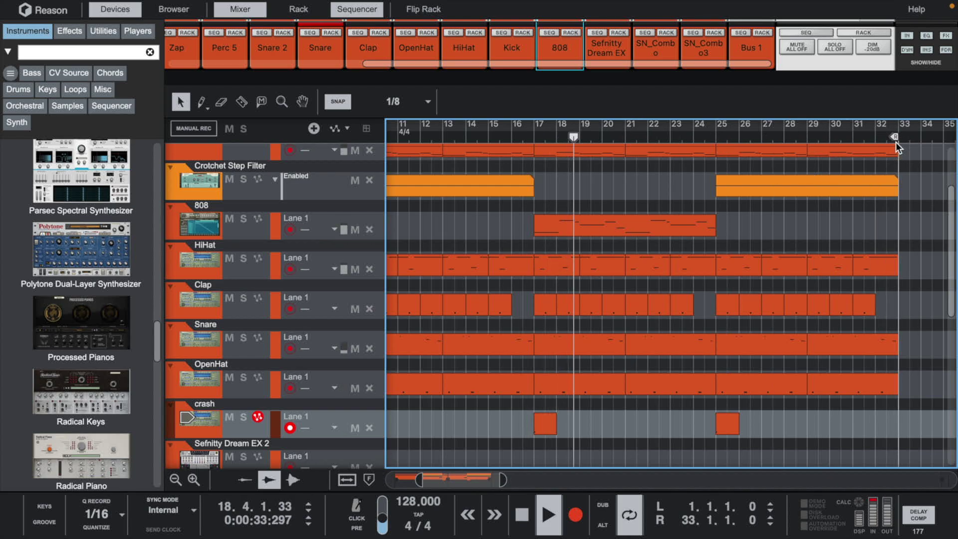
# Delete the HiHat and Clap clips in bars 25–26
pyautogui.scroll(2, 710, 218)
pyautogui.scroll(1, 712, 224)
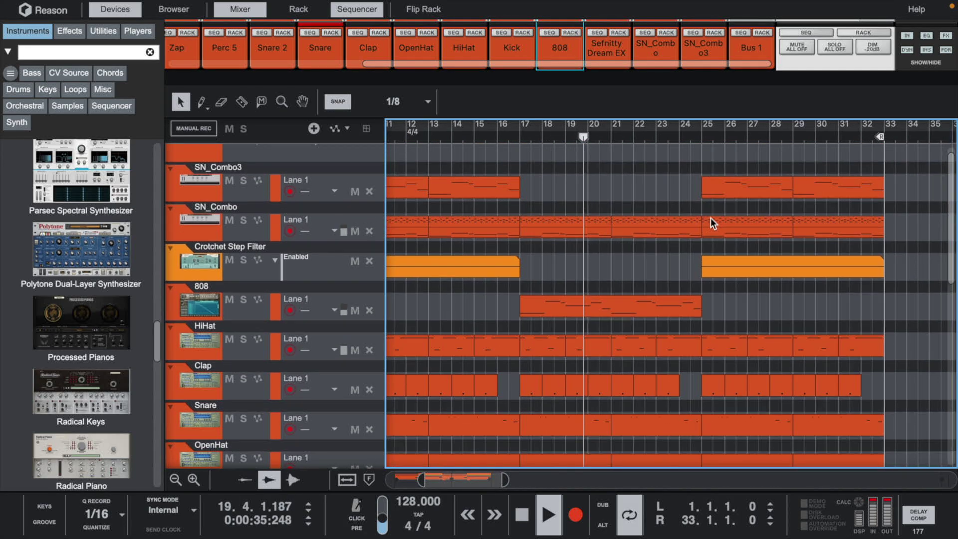
pyautogui.click(713, 341)
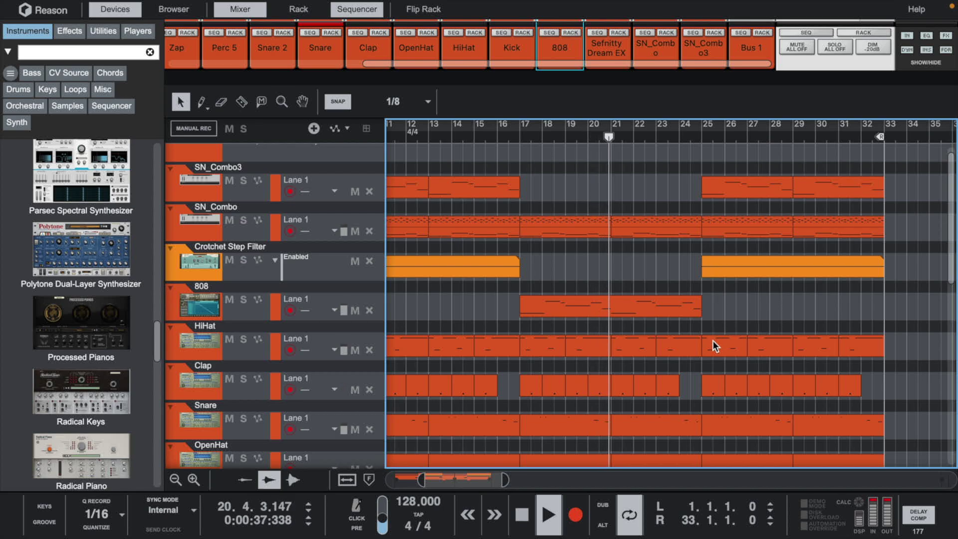
pyautogui.press('Delete')
pyautogui.click(711, 388)
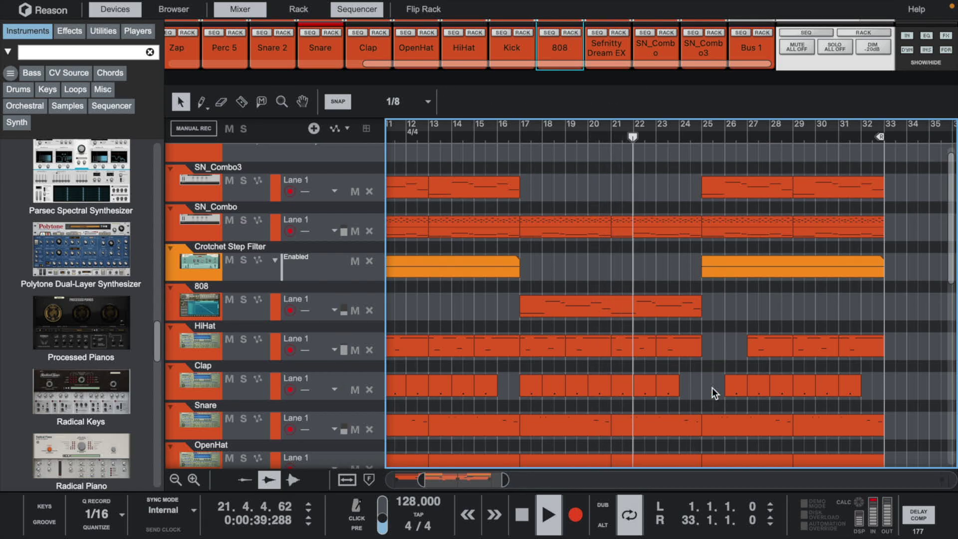
pyautogui.press('Delete')
# Delete the OpenHat clip in bars 25–28 and the Clap clip in bar 27
pyautogui.scroll(-3, 744, 381)
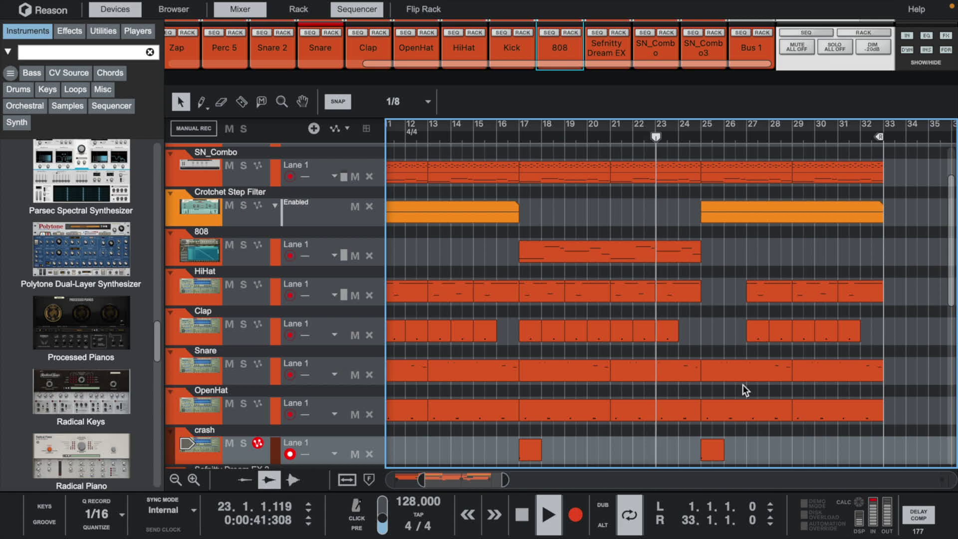
pyautogui.click(735, 411)
pyautogui.press('Delete')
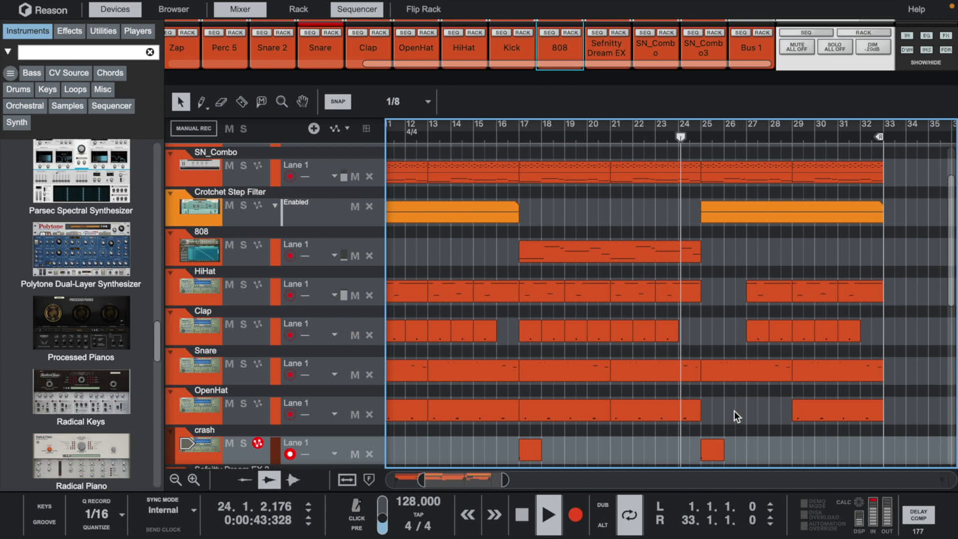
pyautogui.hotkey('ctrl', 'z')
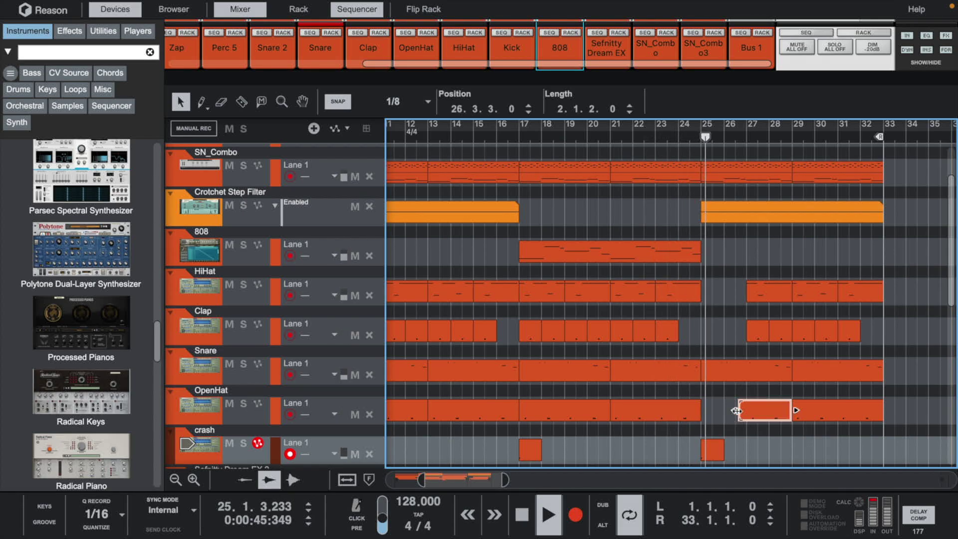
pyautogui.moveTo(725, 411); pyautogui.dragTo(765, 298)
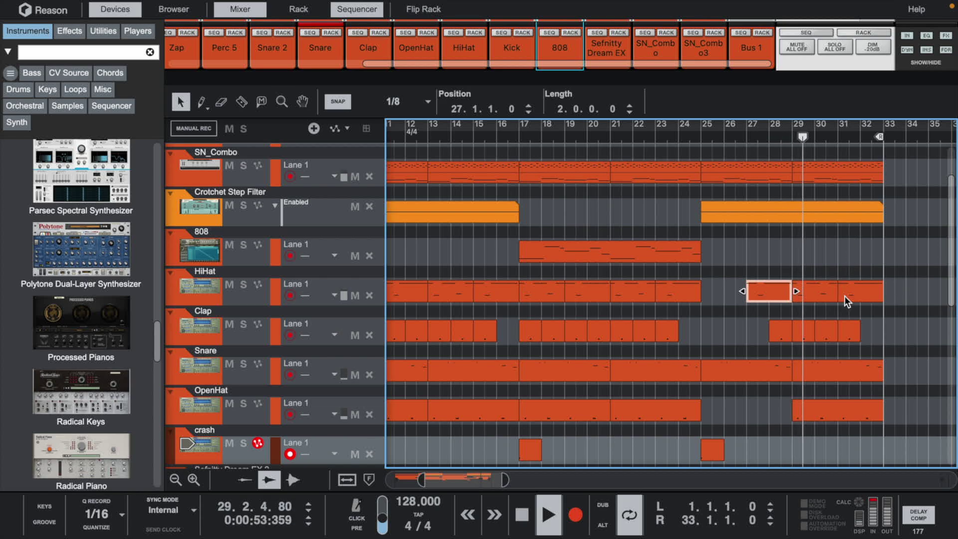
# Review the arrangement from bar 1 to 33 and examine the mixer's faders, inserts, dynamics and master section
pyautogui.hscroll(-10, 665, 256)
pyautogui.hscroll(10, 665, 256)
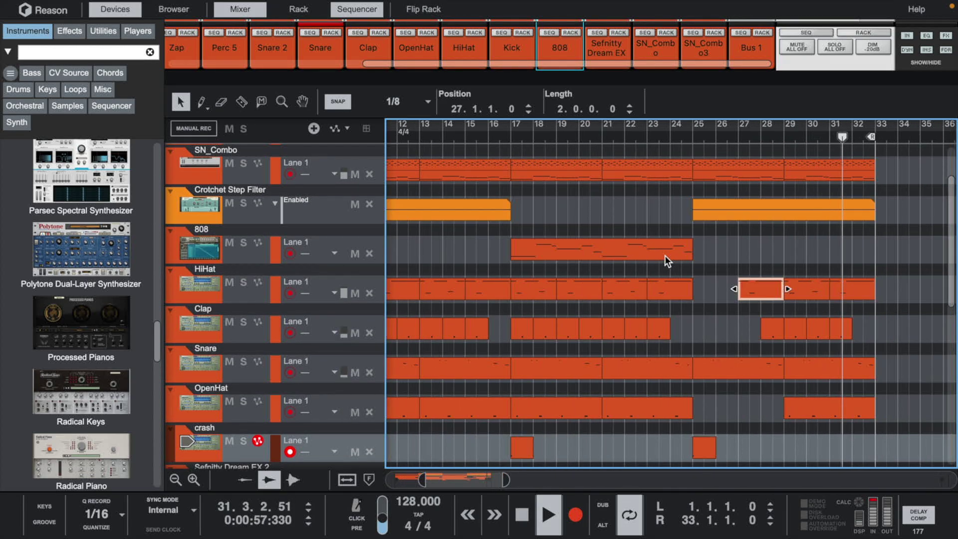
pyautogui.hscroll(-10, 665, 255)
pyautogui.scroll(-2, 665, 256)
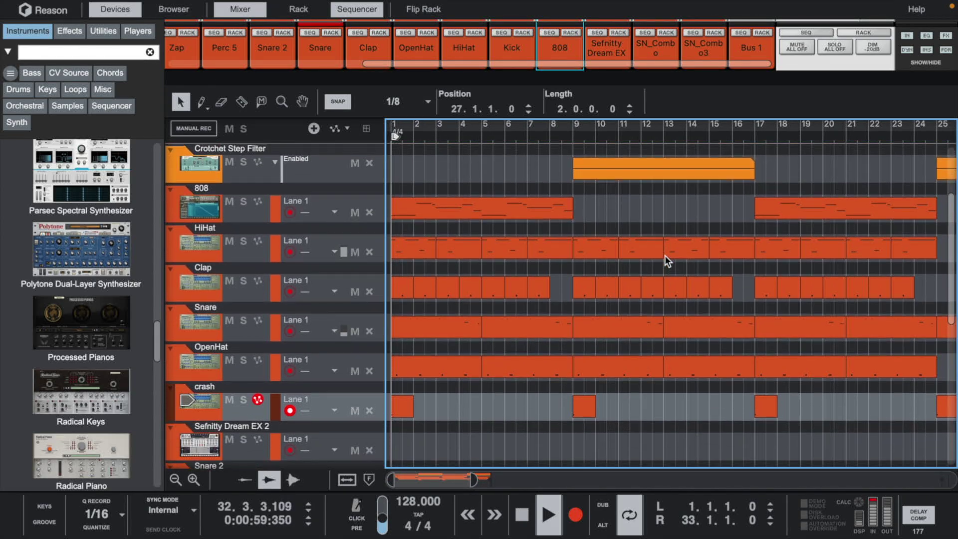
pyautogui.scroll(3, 665, 255)
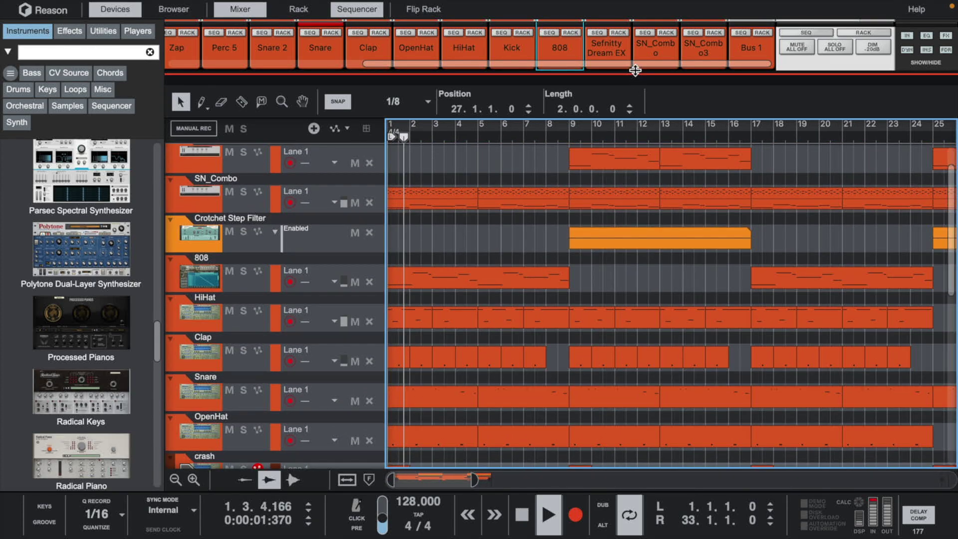
pyautogui.moveTo(635, 71); pyautogui.dragTo(636, 342)
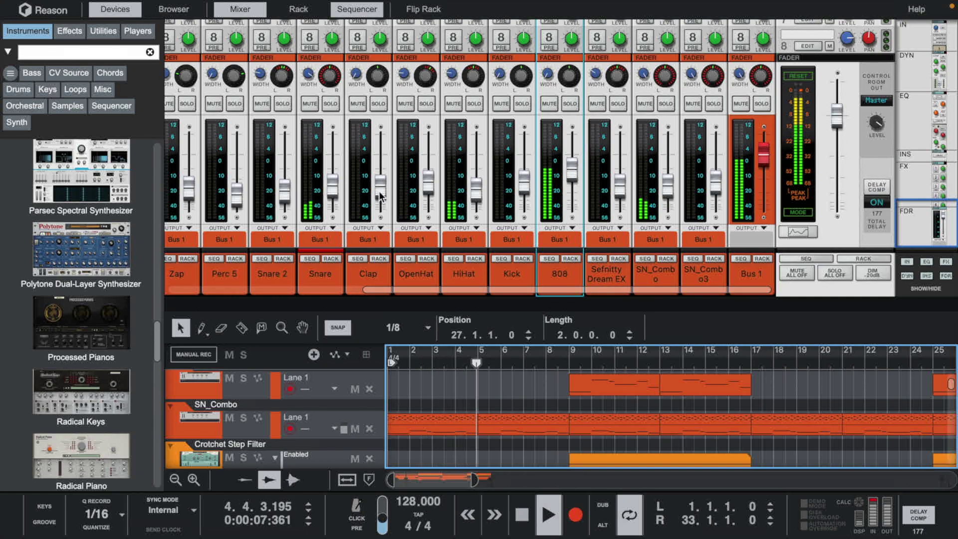
pyautogui.scroll(5, 887, 87)
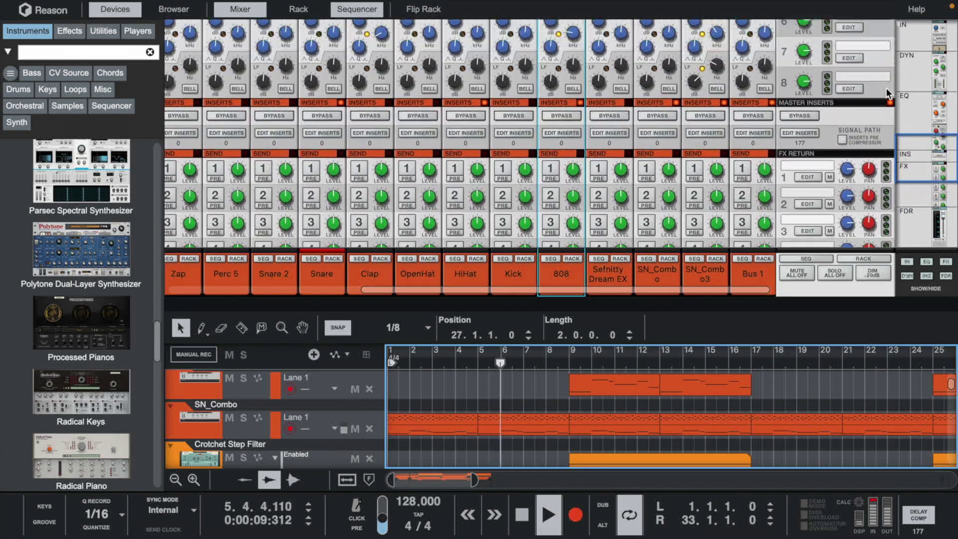
pyautogui.scroll(5, 886, 88)
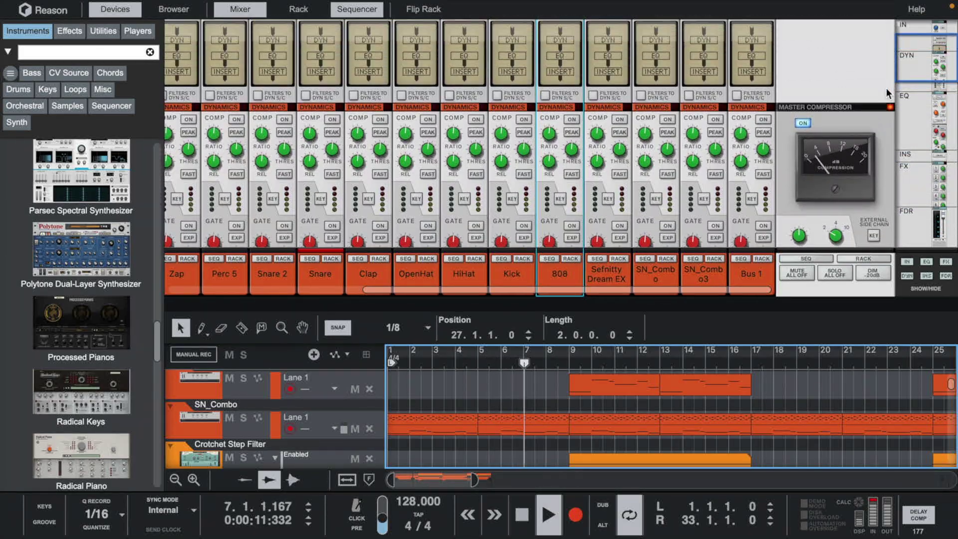
pyautogui.scroll(-10, 833, 196)
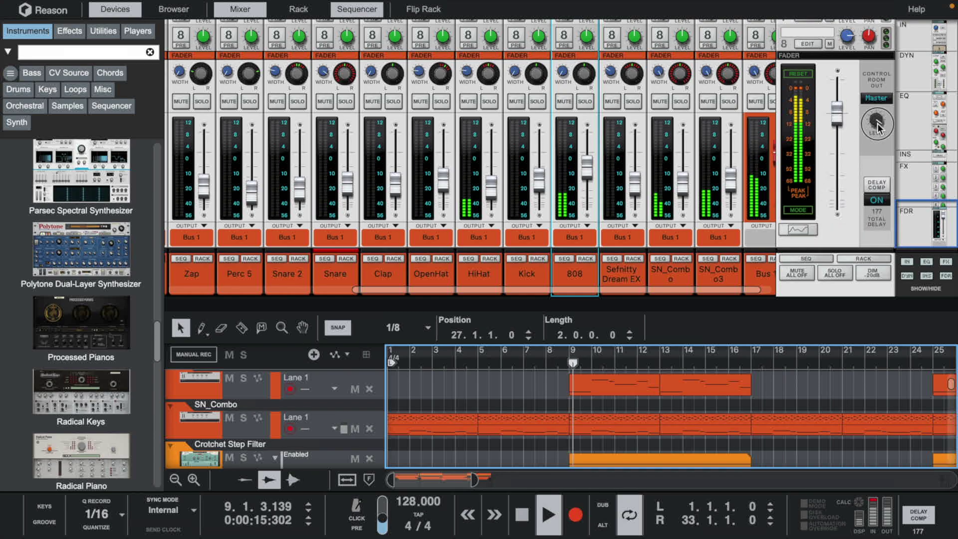
pyautogui.click(878, 129)
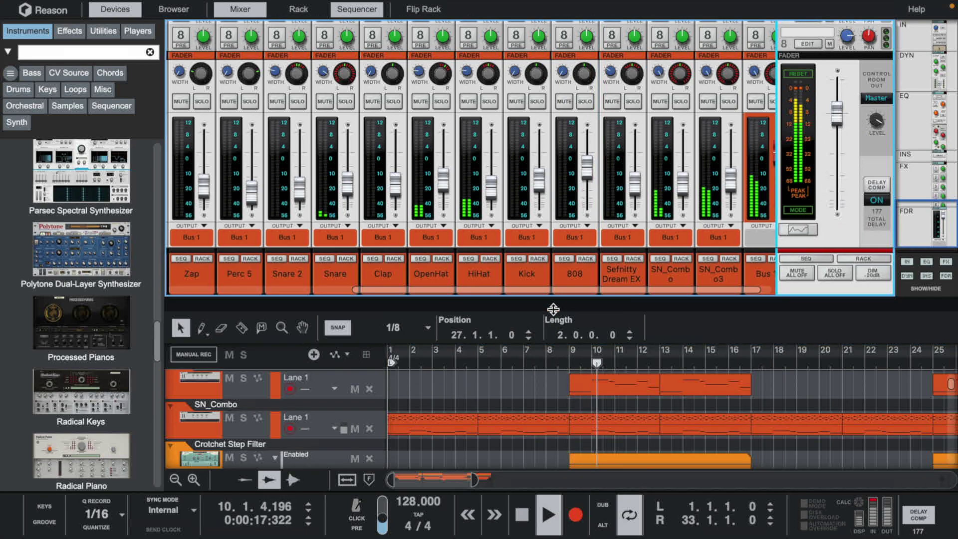
pyautogui.moveTo(553, 309); pyautogui.dragTo(565, 139)
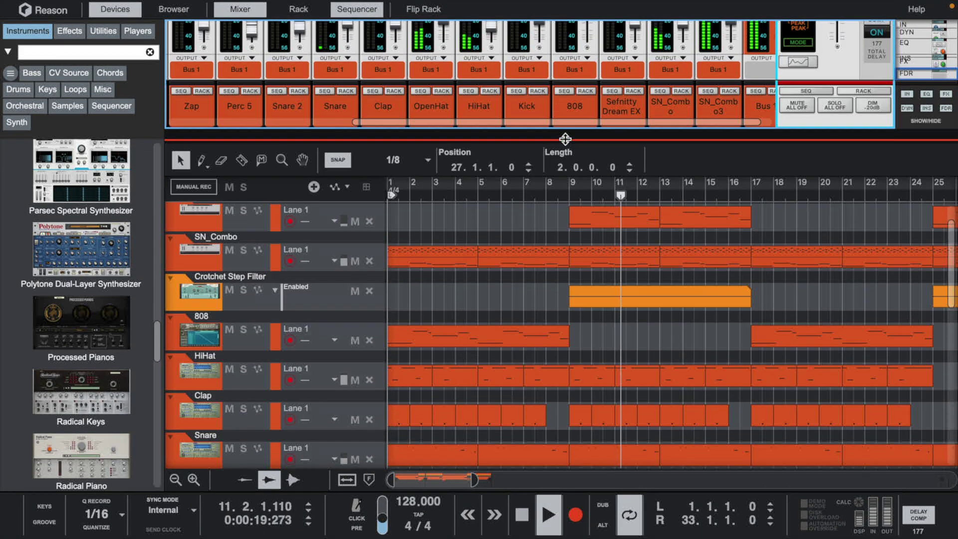
# Mute the 808 clip in bars 17–24 and the HiHat clips in bars 17–20 with the Mute tool
pyautogui.moveTo(474, 481); pyautogui.dragTo(591, 476)
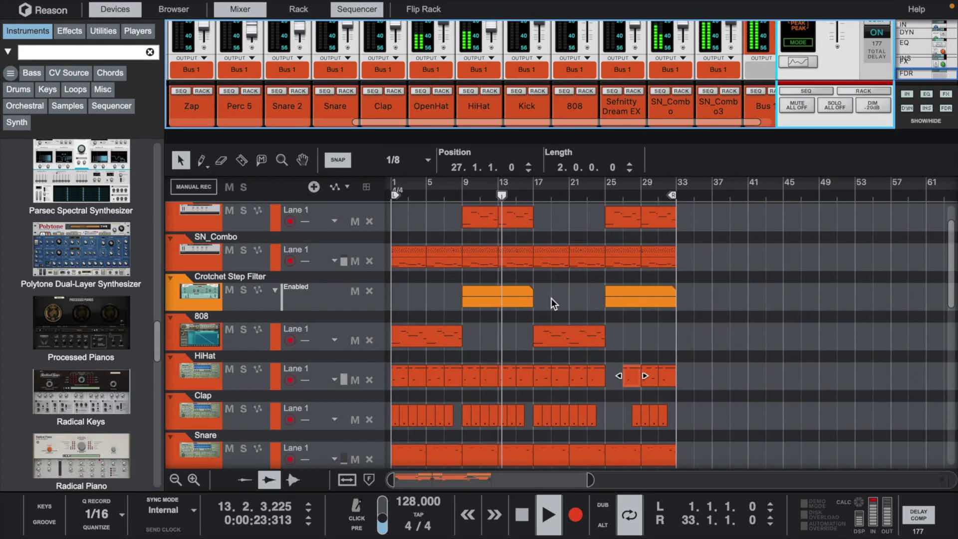
pyautogui.scroll(2, 551, 297)
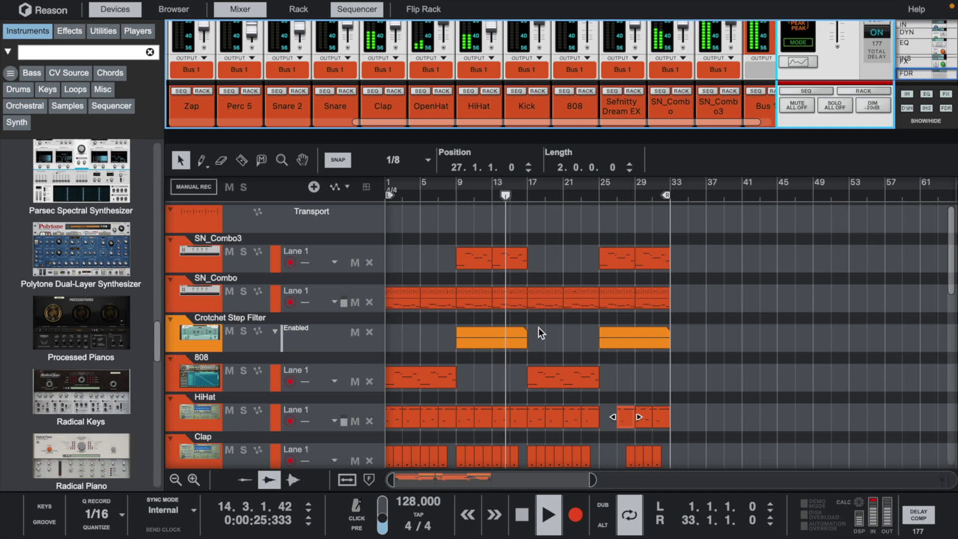
pyautogui.click(261, 160)
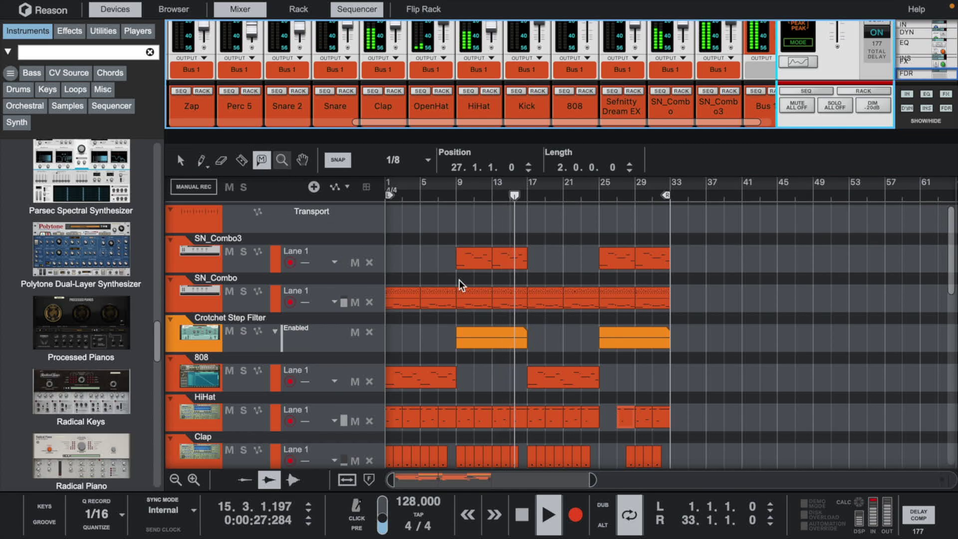
pyautogui.click(551, 372)
pyautogui.click(538, 414)
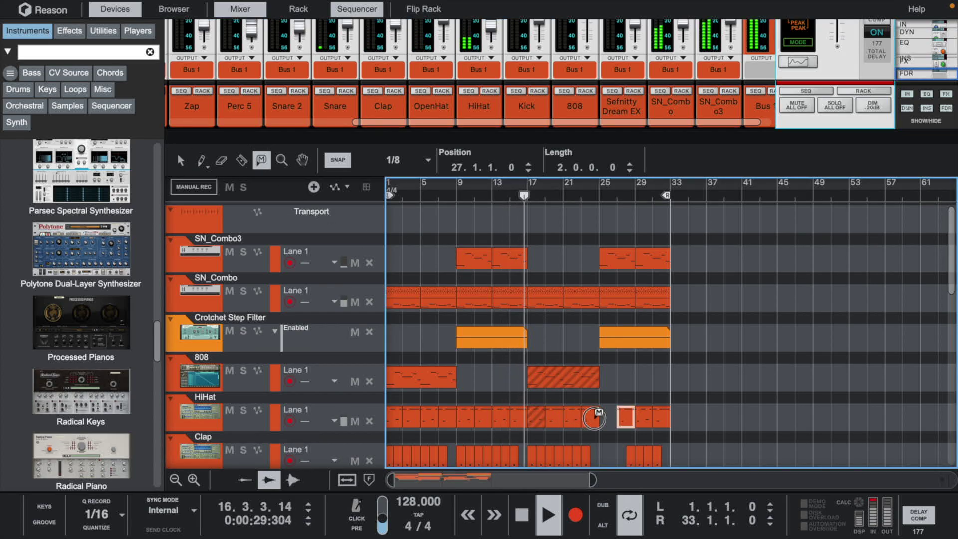
pyautogui.scroll(-1, 577, 404)
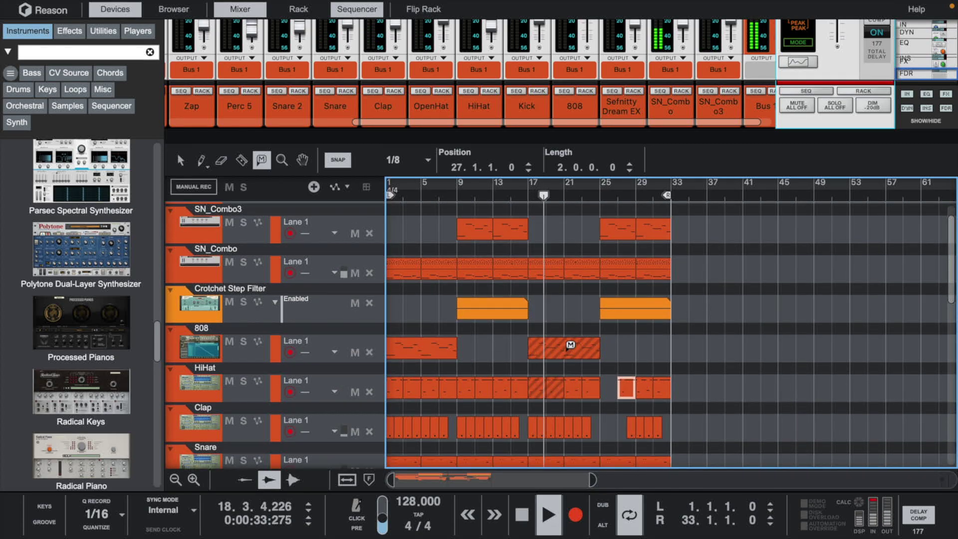
# Unmute the 808 clip in bars 17–24 and the HiHat clips in bars 17–20
pyautogui.click(571, 347)
pyautogui.click(561, 385)
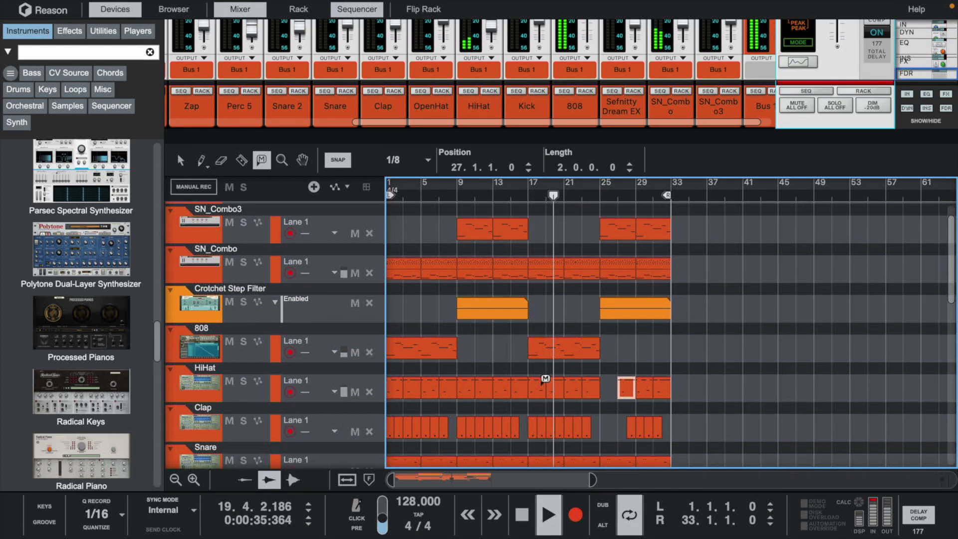
pyautogui.scroll(-2, 578, 386)
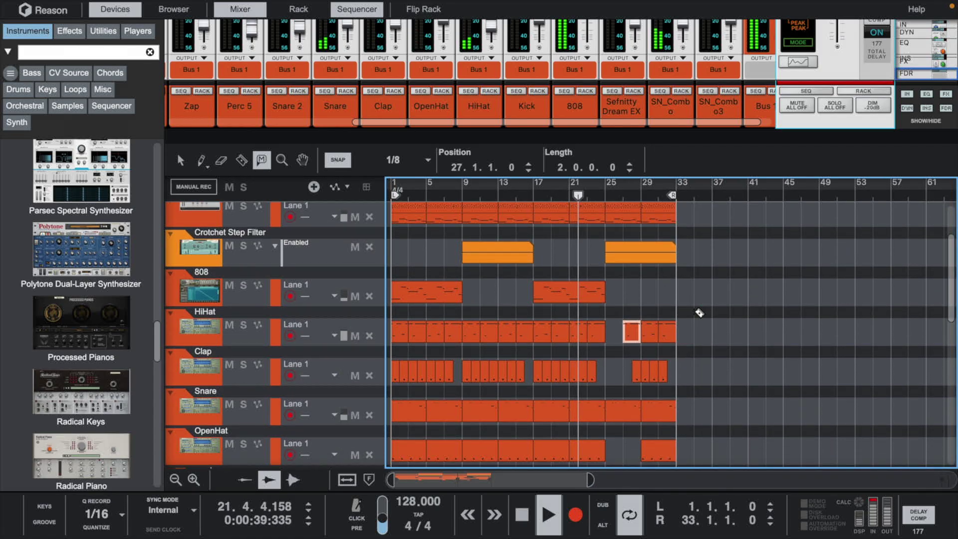
pyautogui.scroll(3, 697, 317)
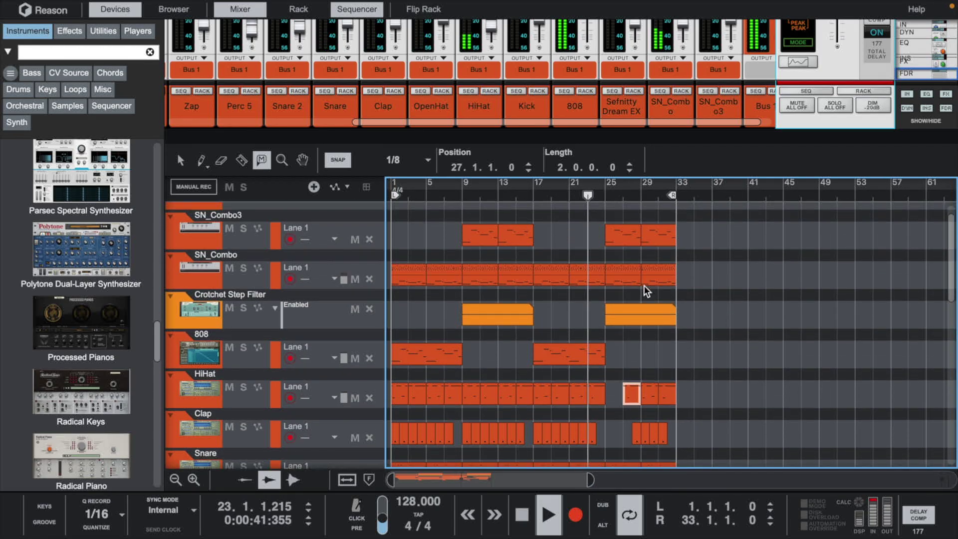
# Delete the remaining HiHat, Clap, Snare and OpenHat clips from bar 25 to bar 33, keeping the crash hit at bar 25
pyautogui.press('q')
pyautogui.moveTo(624, 355); pyautogui.dragTo(706, 533)
pyautogui.press('Delete')
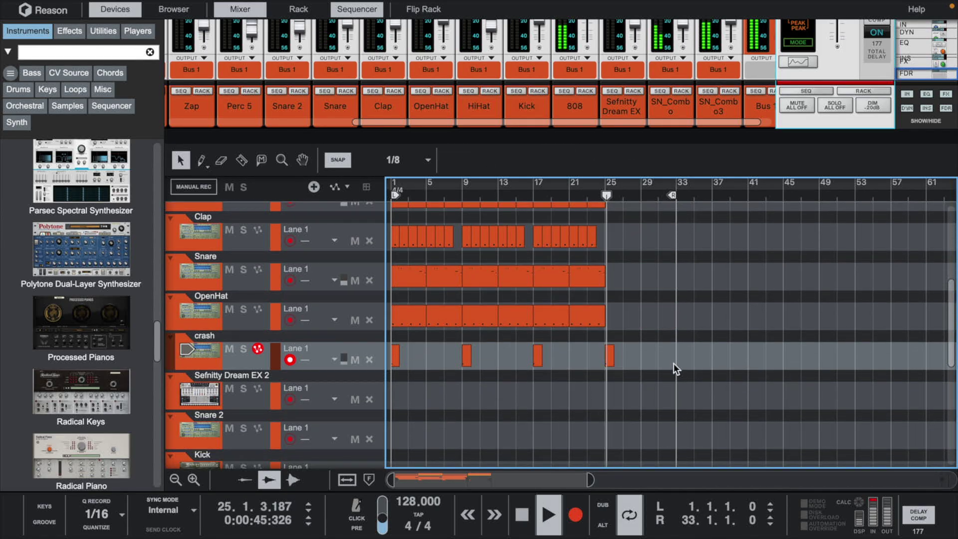
pyautogui.scroll(2, 664, 354)
pyautogui.scroll(5, 663, 355)
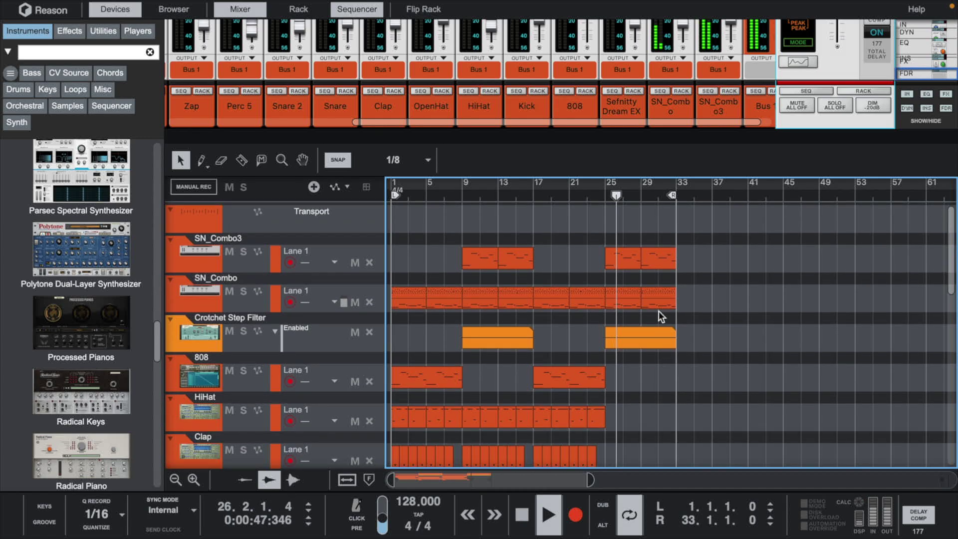
# Open the last SN_Combo clip, starting at bar 29, to examine its notes, and return to the arrangement
pyautogui.click(658, 297)
pyautogui.doubleClick(658, 297)
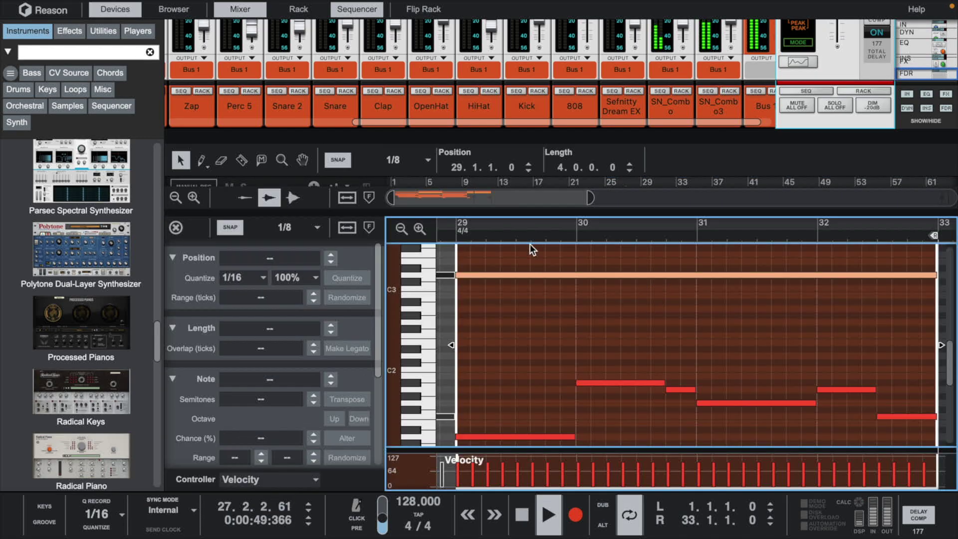
pyautogui.moveTo(511, 229); pyautogui.dragTo(585, 1)
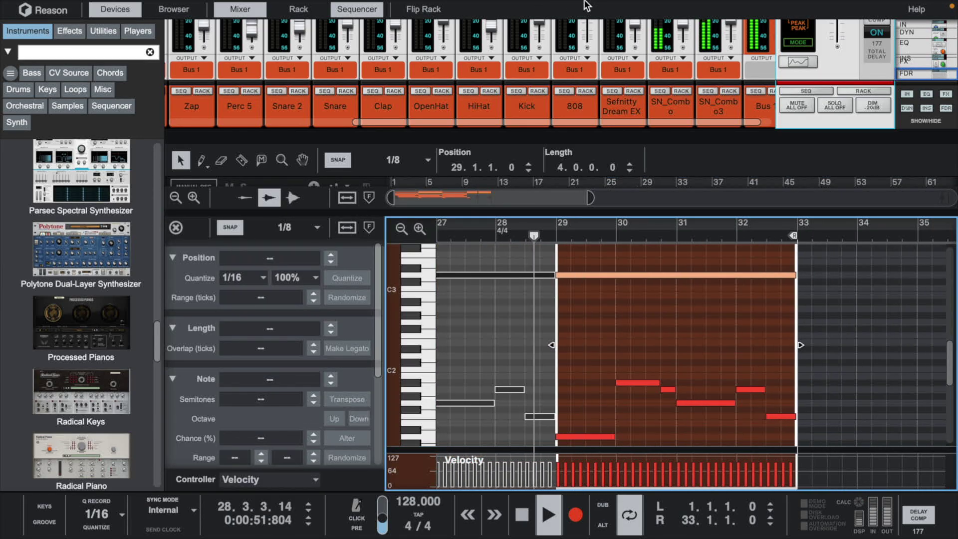
pyautogui.click(176, 228)
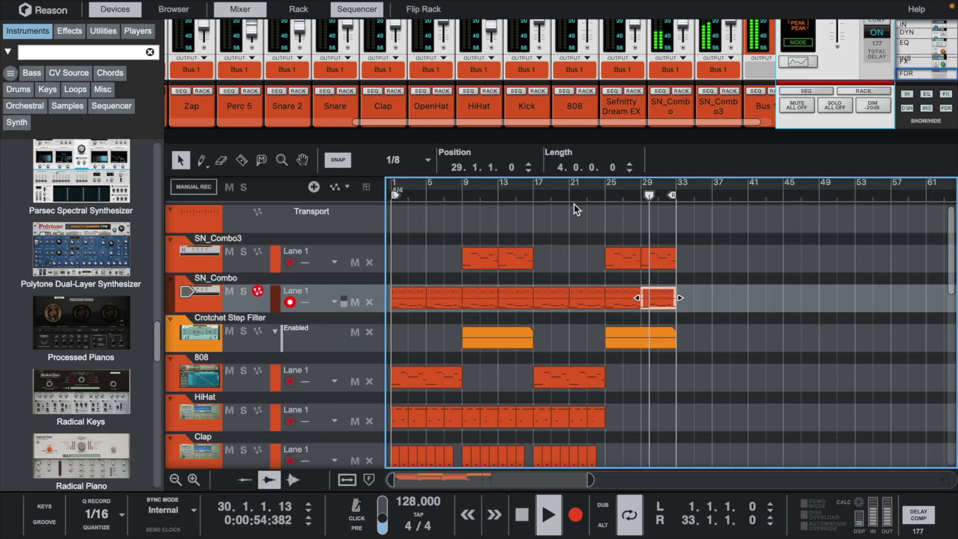
# Reopen the last SN_Combo clip for note editing and grab the right loop locator at bar 33
pyautogui.doubleClick(667, 299)
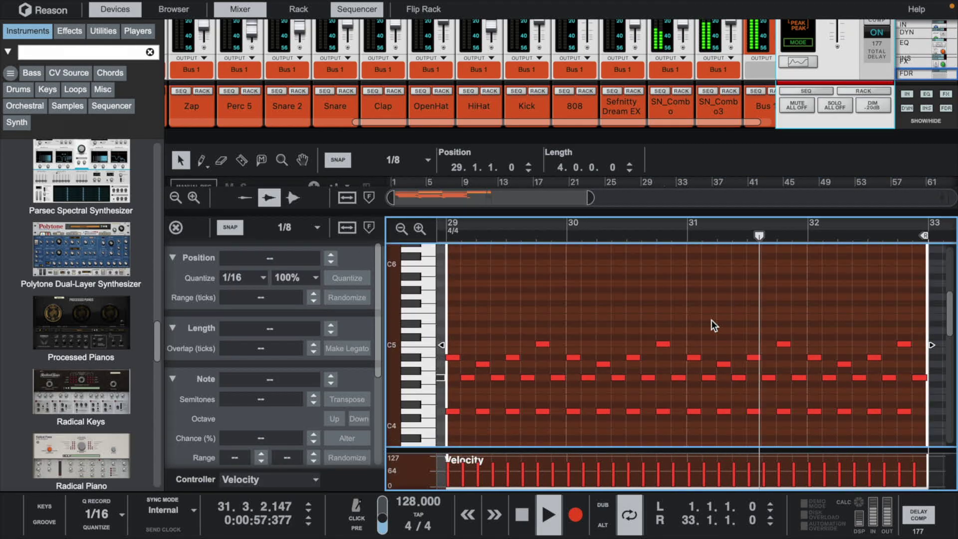
pyautogui.hscroll(3, 806, 301)
pyautogui.click(749, 234)
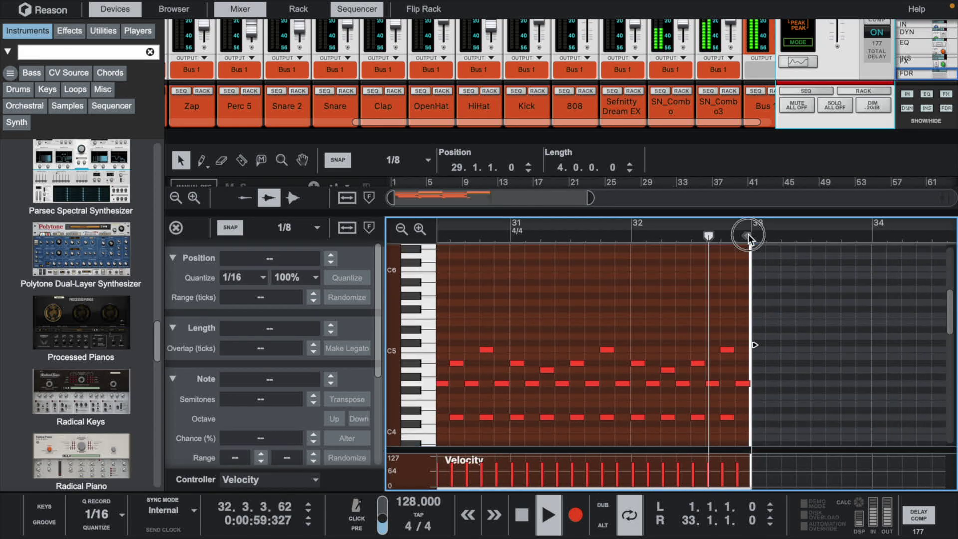